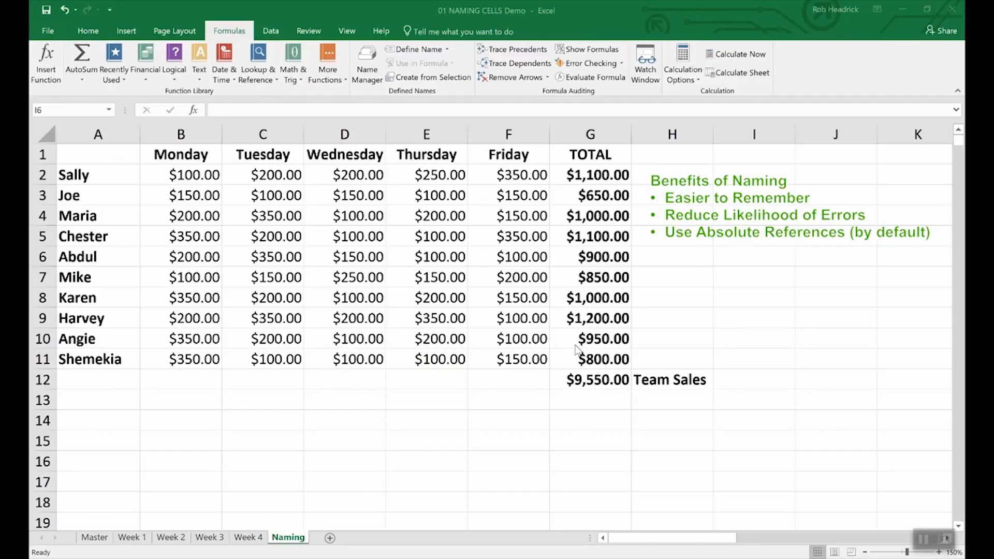
Define the name Team_Sales for the $9,550.00 total in G12 via Define Name
{"action": "left_click", "coordinate": [598, 382]}
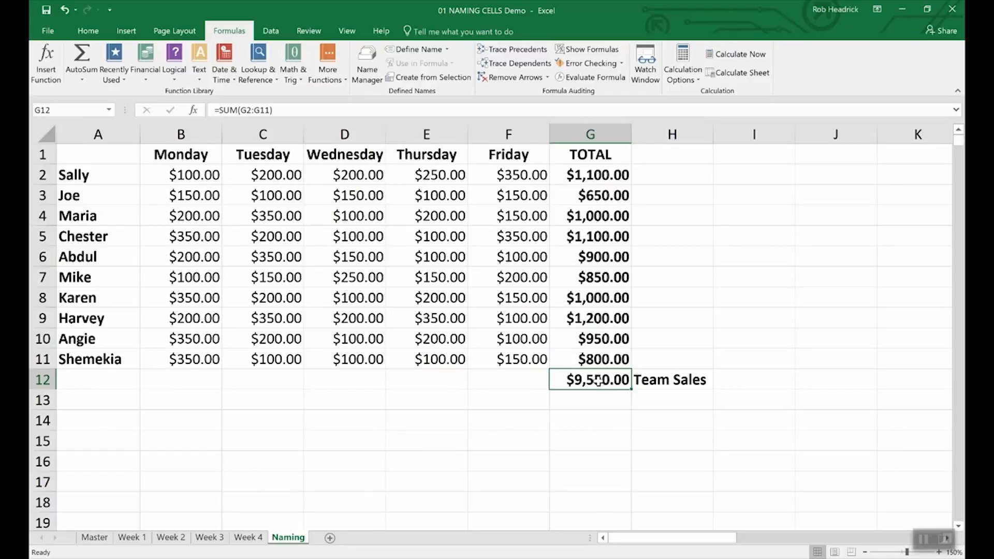
{"action": "right_click", "coordinate": [598, 381]}
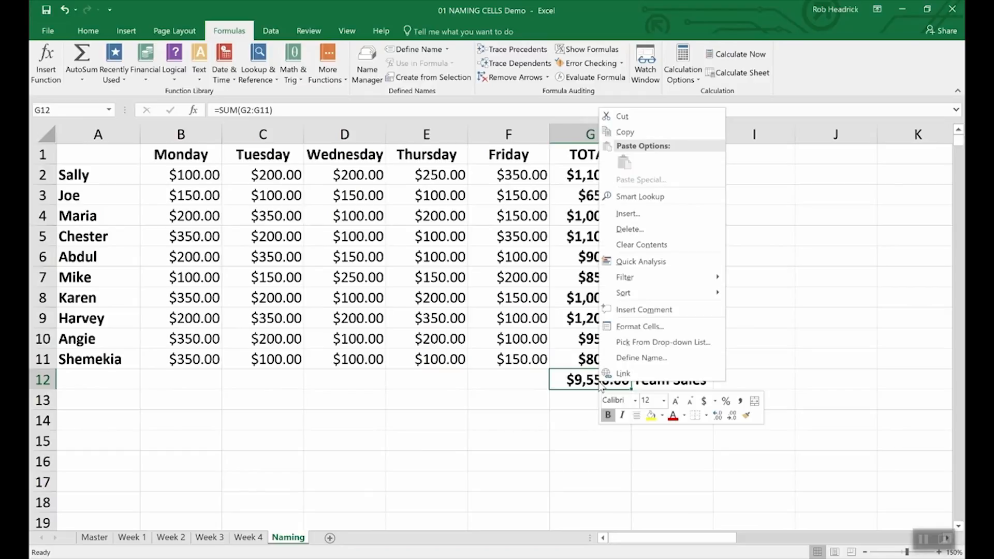
{"action": "left_click", "coordinate": [624, 358]}
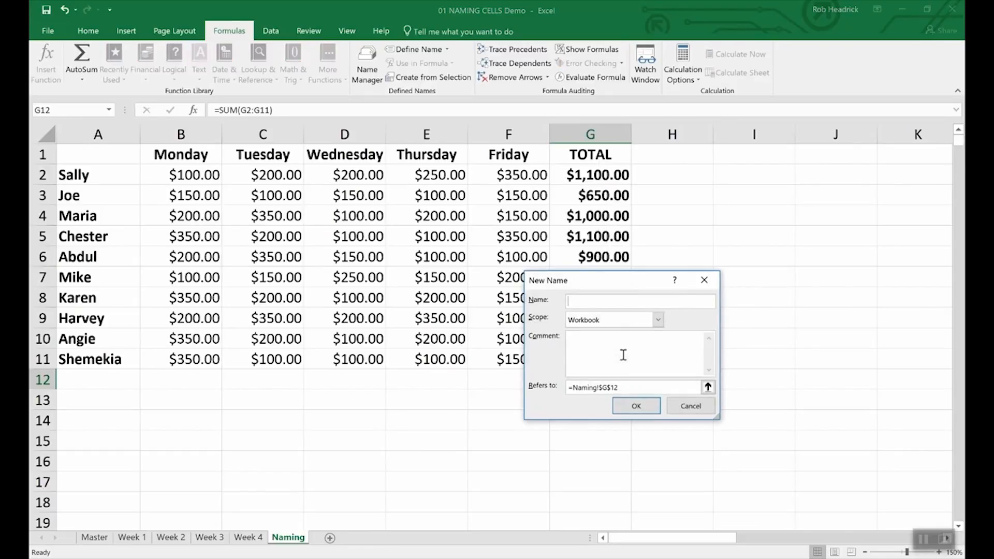
{"action": "type", "text": "Team_Sales"}
{"action": "left_click", "coordinate": [655, 405]}
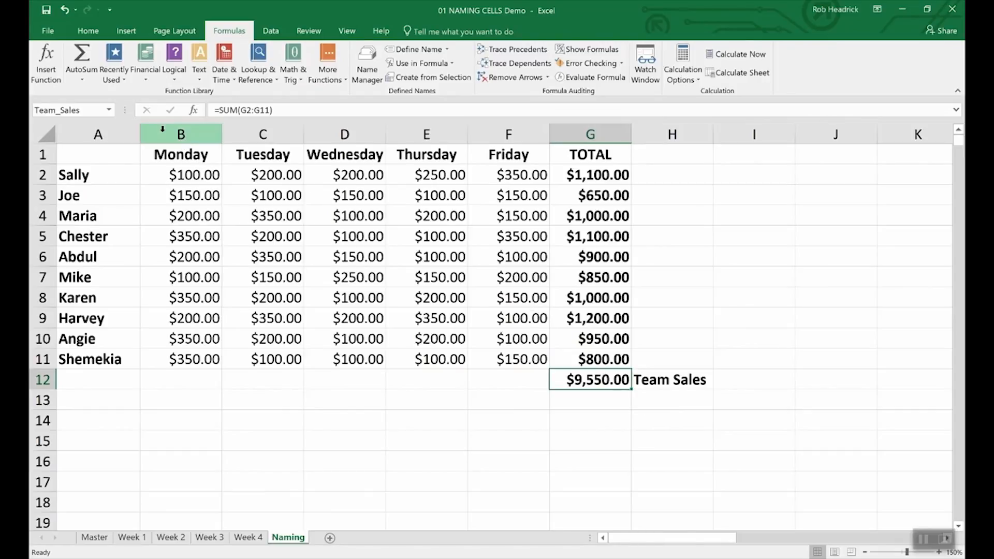
{"action": "left_click", "coordinate": [87, 111]}
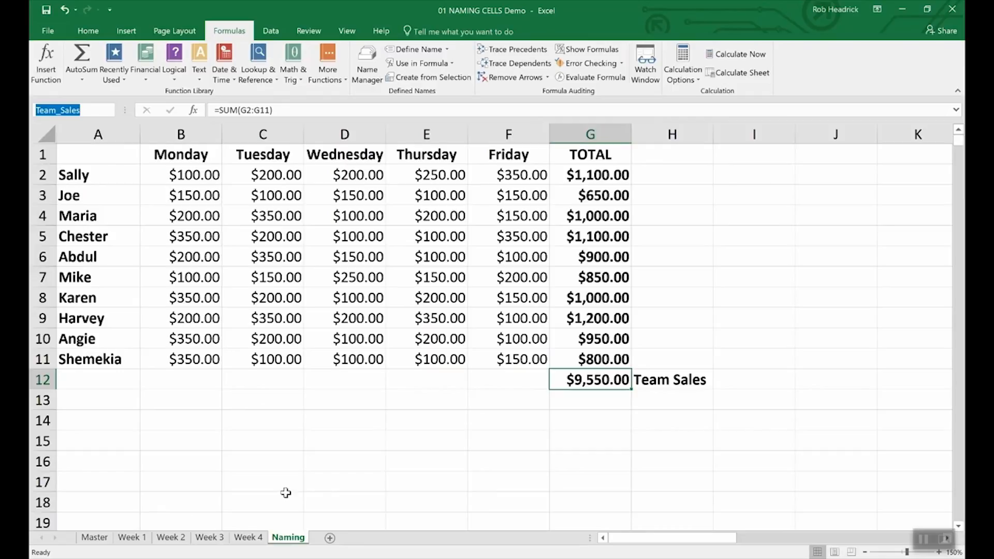
Select G2:G11 and name the range Rep_Sales through the Name Box
{"action": "left_click", "coordinate": [601, 174]}
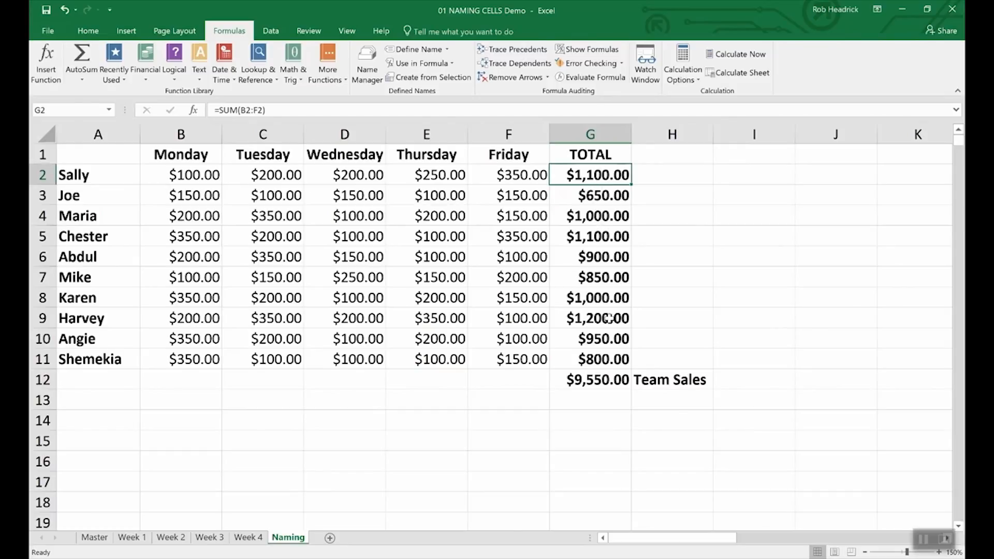
{"action": "left_click", "coordinate": [663, 218]}
{"action": "left_click_drag", "start_coordinate": [580, 175], "coordinate": [572, 358]}
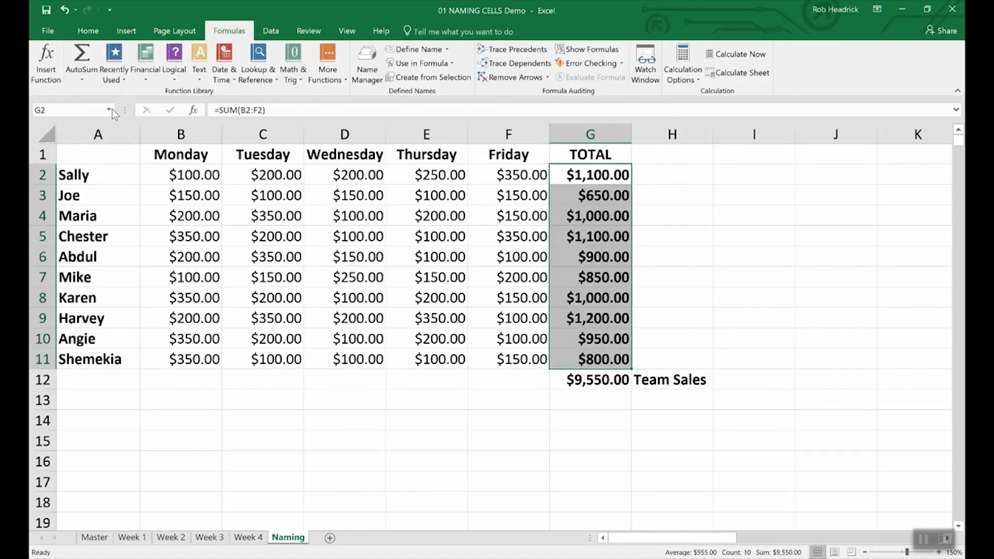
{"action": "left_click", "coordinate": [76, 109]}
{"action": "type", "text": "Rep_Sales"}
{"action": "key", "text": "Return"}
{"action": "left_click", "coordinate": [588, 402]}
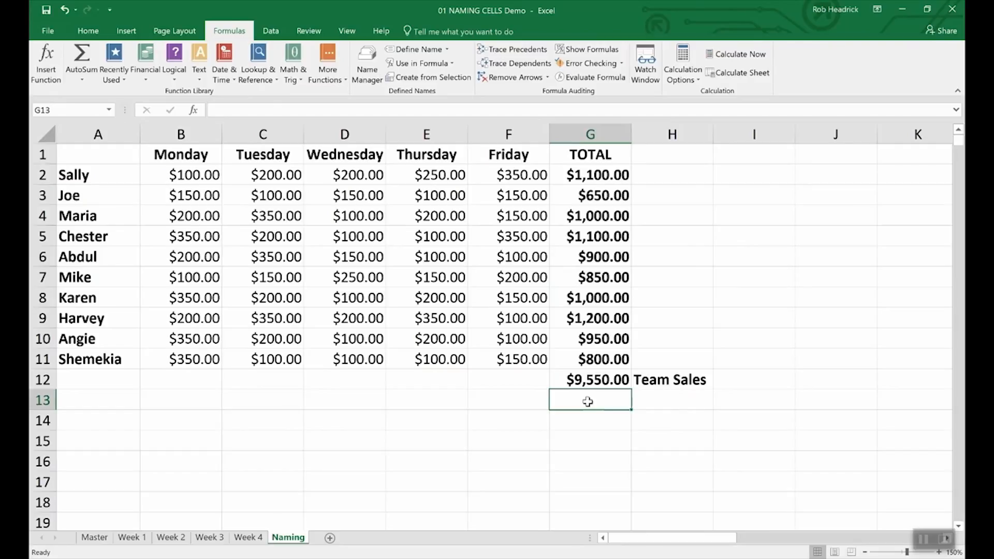
Enter =SUM(Rep_Sales) in G13, giving $9,550.00, and open the Name Manager
{"action": "type", "text": "="}
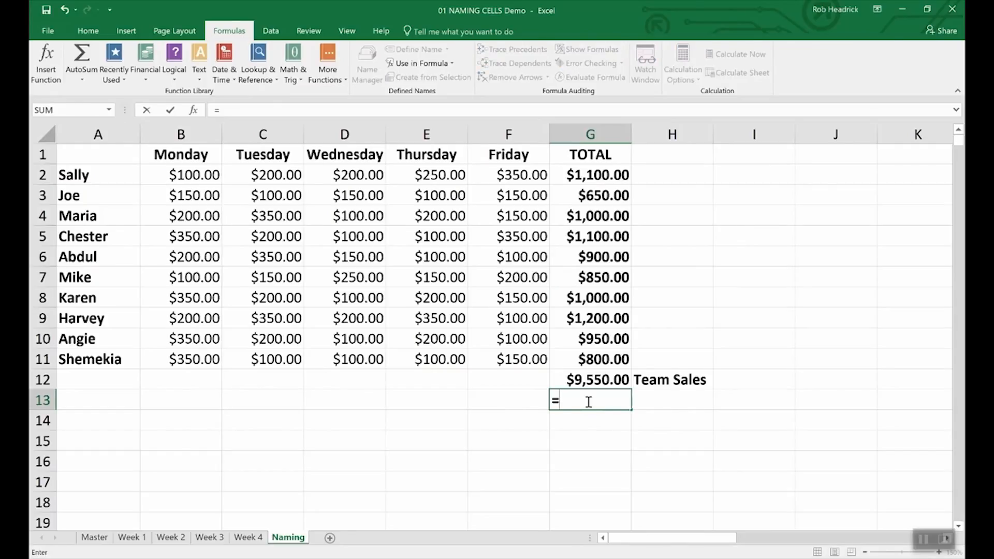
{"action": "type", "text": "Sum()"}
{"action": "key", "text": "BackSpace"}
{"action": "type", "text": "(R"}
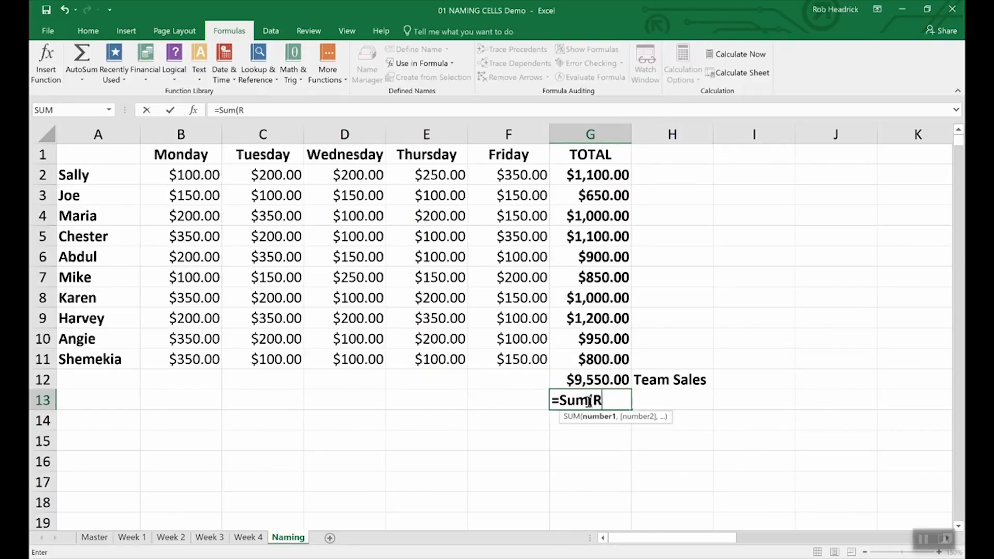
{"action": "type", "text": "ep"}
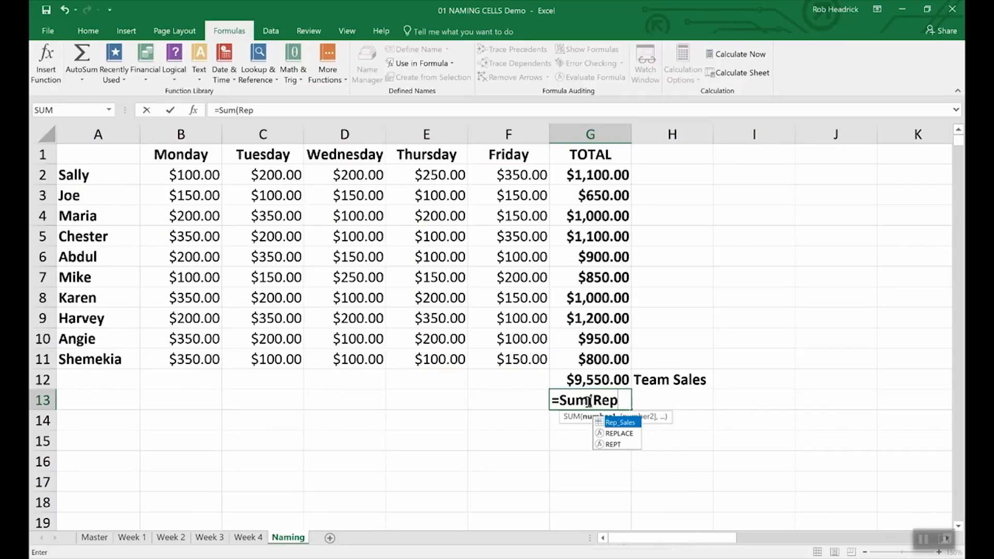
{"action": "double_click", "coordinate": [619, 423]}
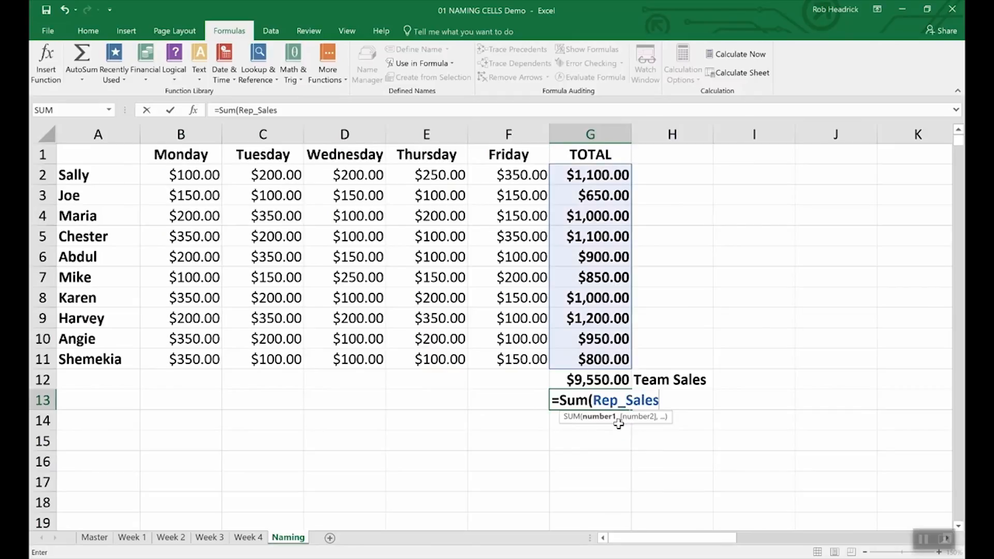
{"action": "key", "text": "Return"}
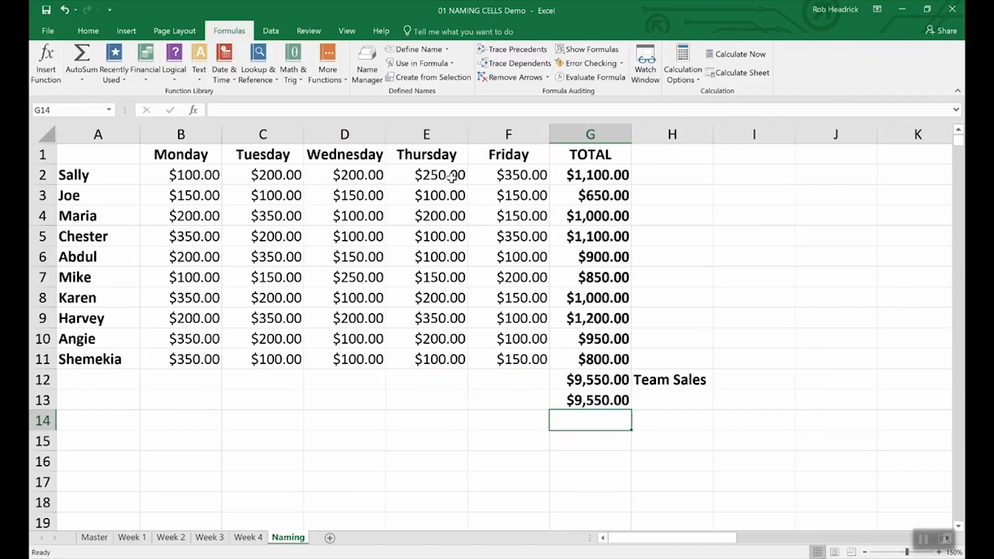
{"action": "left_click", "coordinate": [367, 58]}
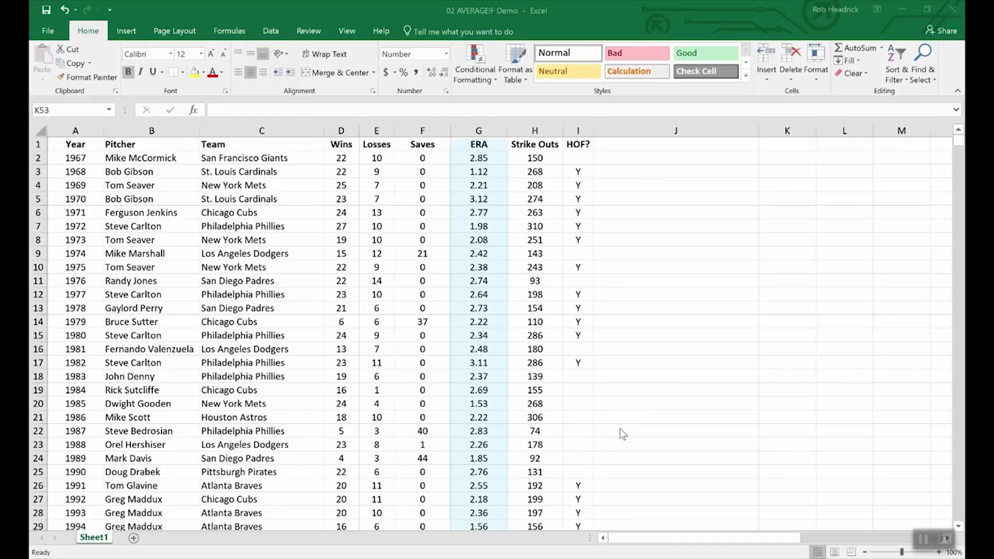
Enter =AVERAGEIF(wins,">19",era) in K53 to average the ERA of 20+ game winners
{"action": "scroll", "coordinate": [637, 449], "scroll_direction": "down", "scroll_amount": 15}
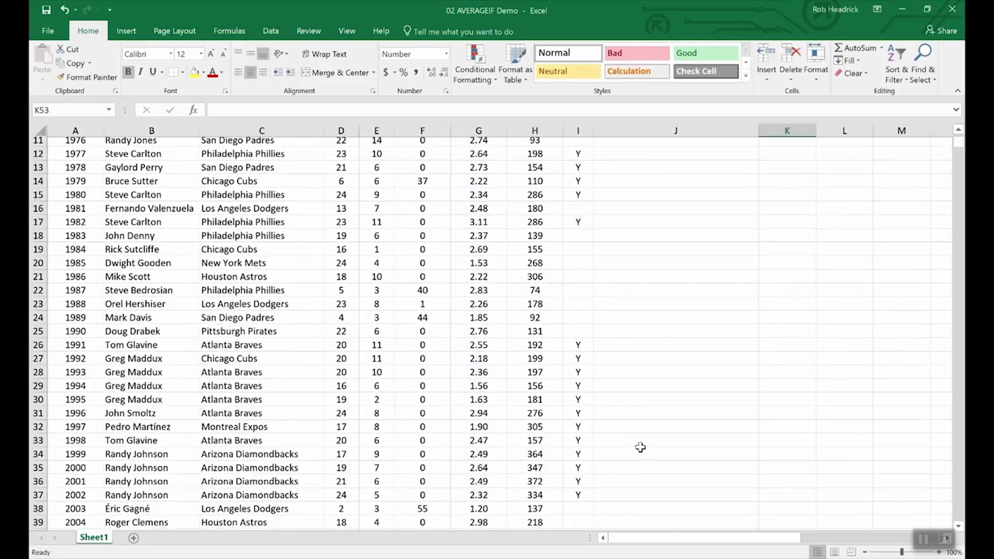
{"action": "scroll", "coordinate": [638, 448], "scroll_direction": "up", "scroll_amount": 3}
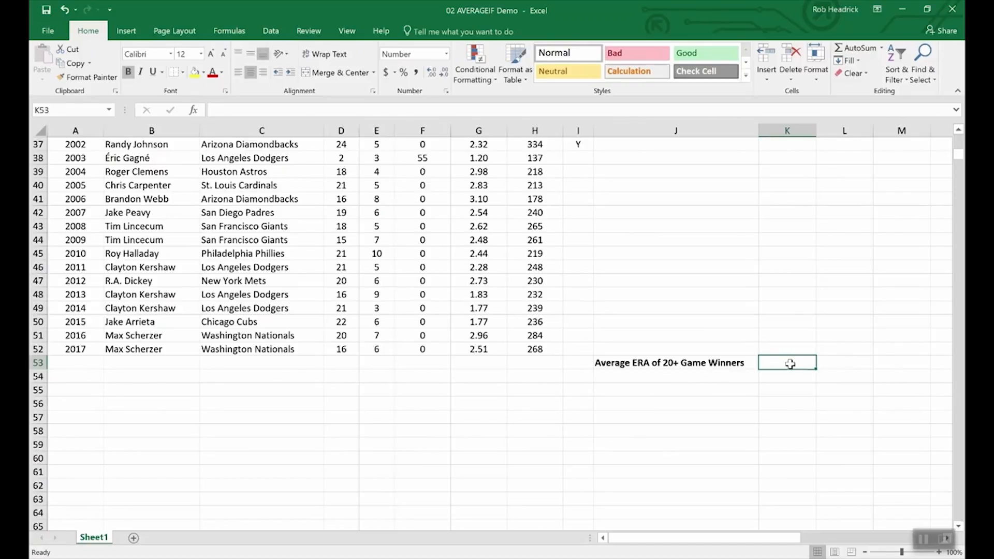
{"action": "type", "text": "=ave"}
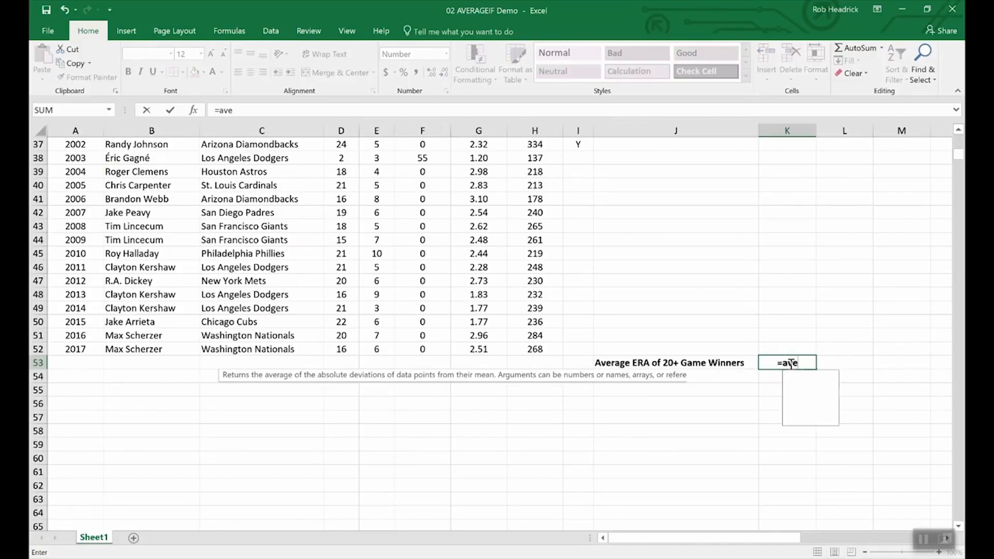
{"action": "type", "text": "rageif"}
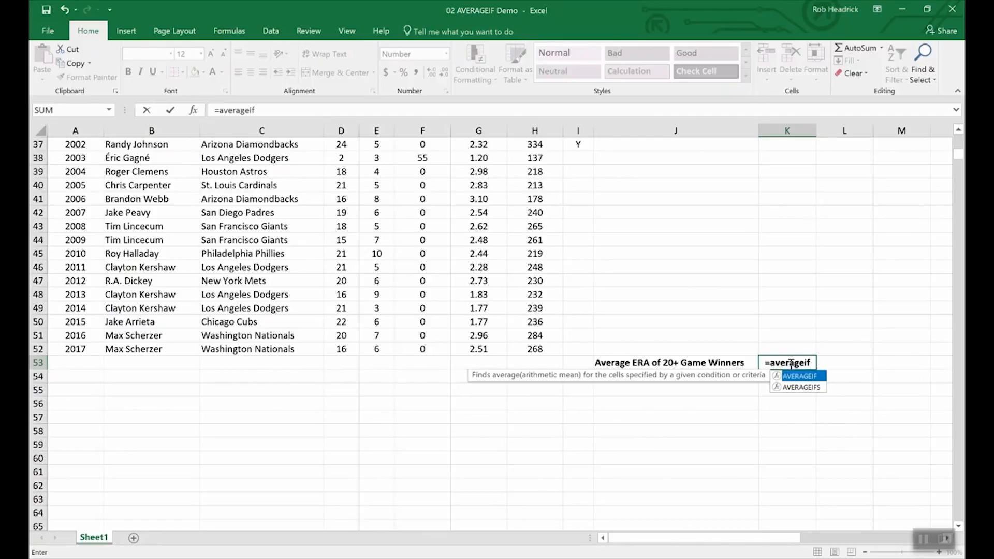
{"action": "type", "text": "("}
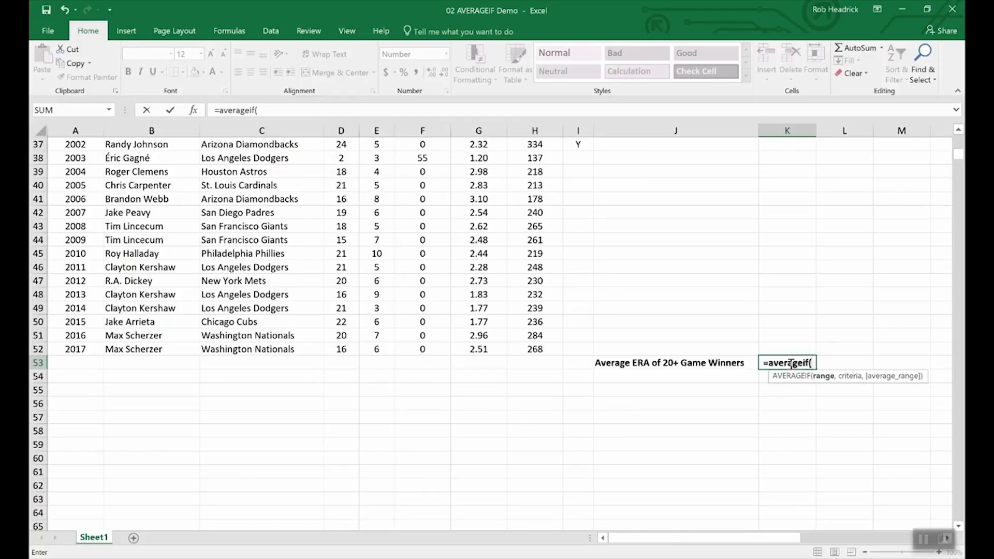
{"action": "type", "text": "wins,"}
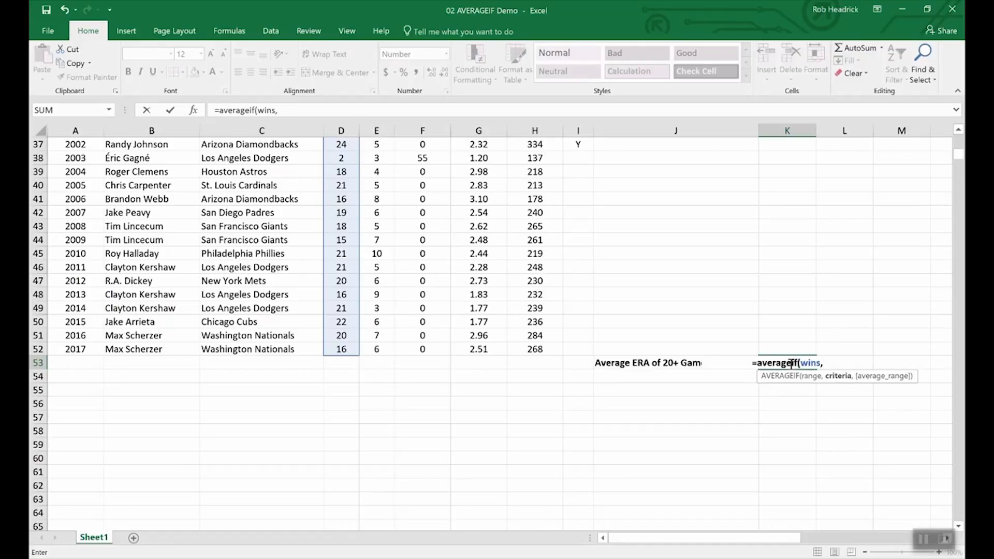
{"action": "type", "text": "\">"}
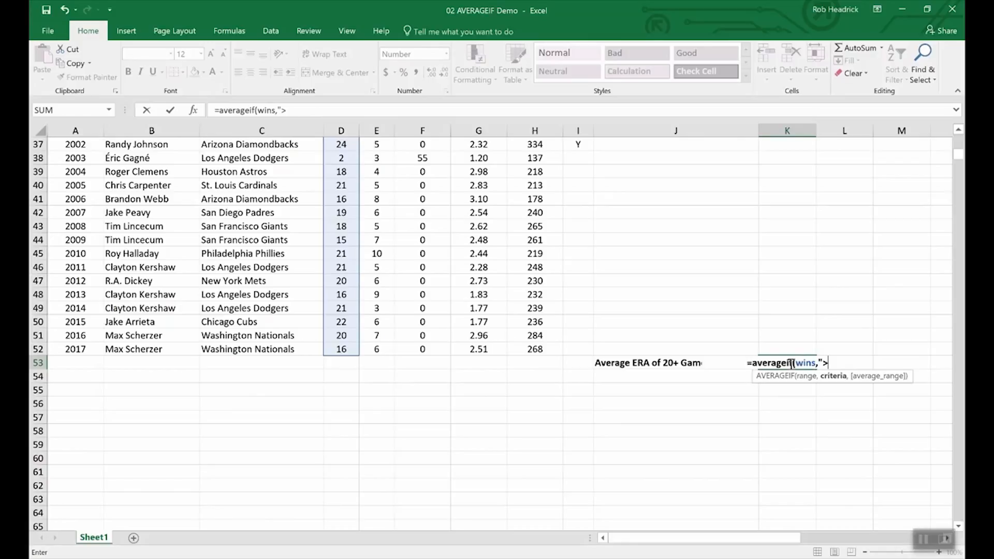
{"action": "type", "text": "19\","}
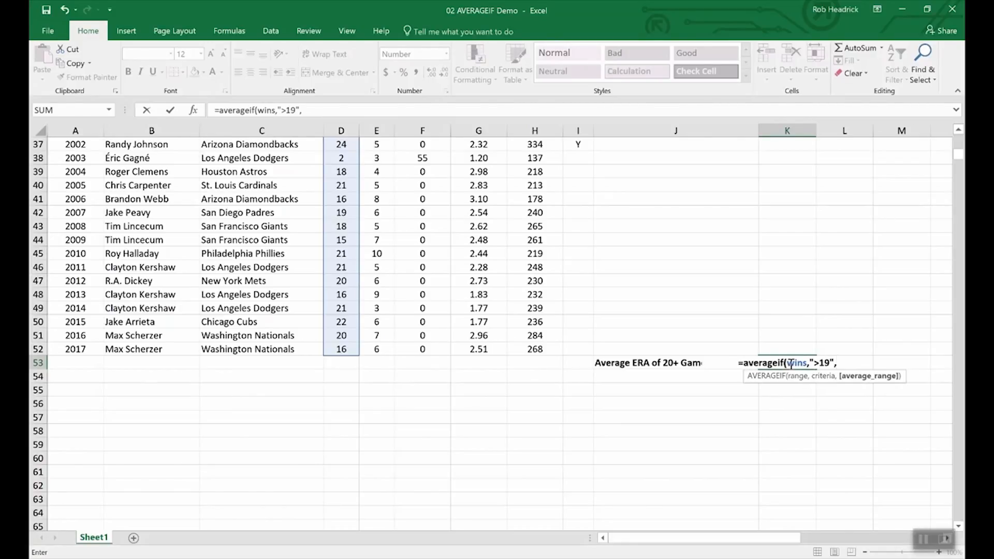
{"action": "type", "text": "era"}
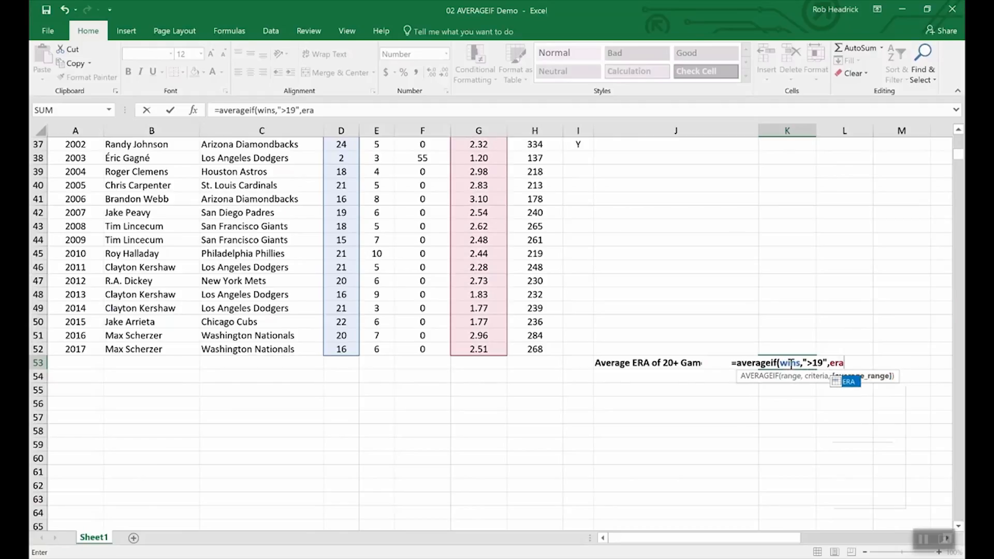
{"action": "key", "text": "Return"}
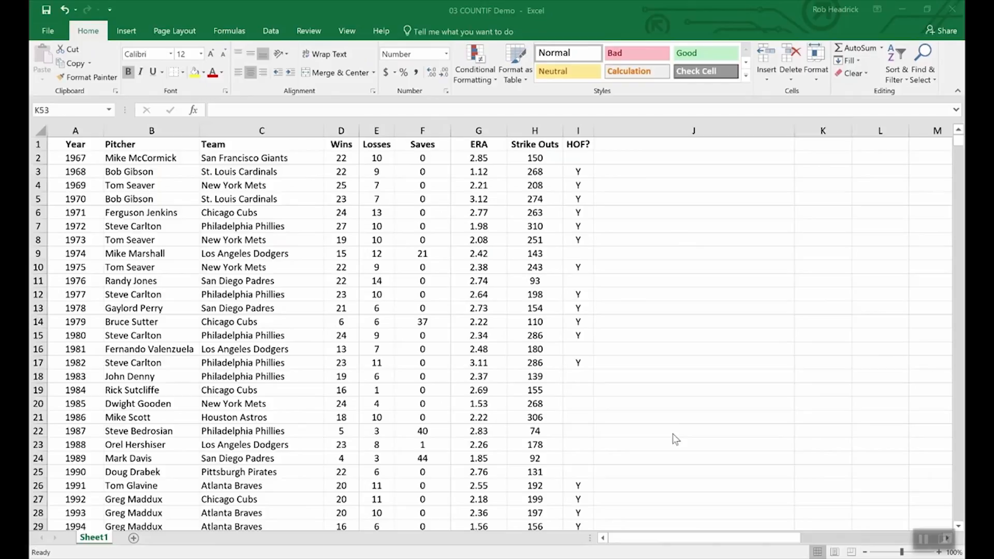
Enter =COUNTIF(team,"Philadelphia Phillies") in K53, returning 7.00
{"action": "scroll", "coordinate": [689, 417], "scroll_direction": "down", "scroll_amount": 16}
{"action": "scroll", "coordinate": [706, 405], "scroll_direction": "up", "scroll_amount": 4}
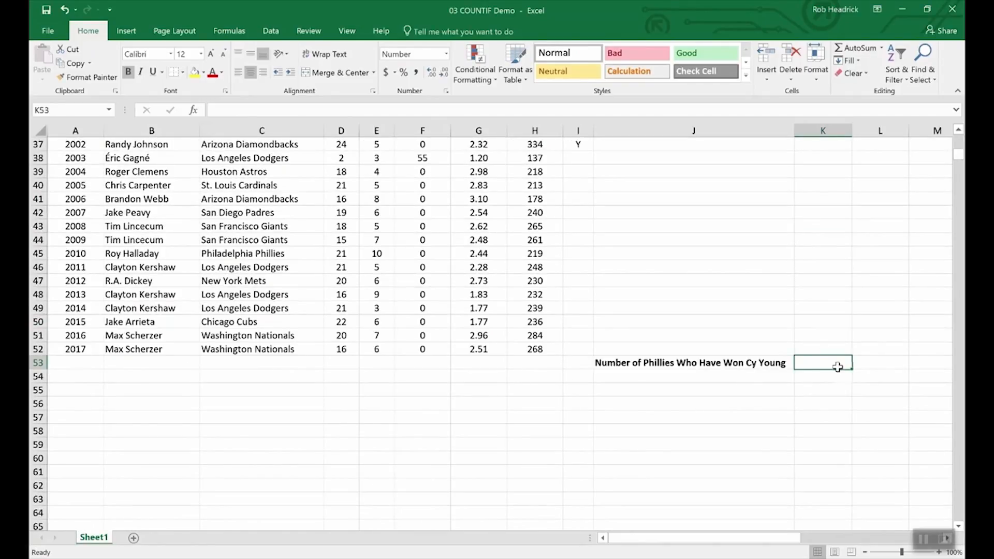
{"action": "type", "text": "="}
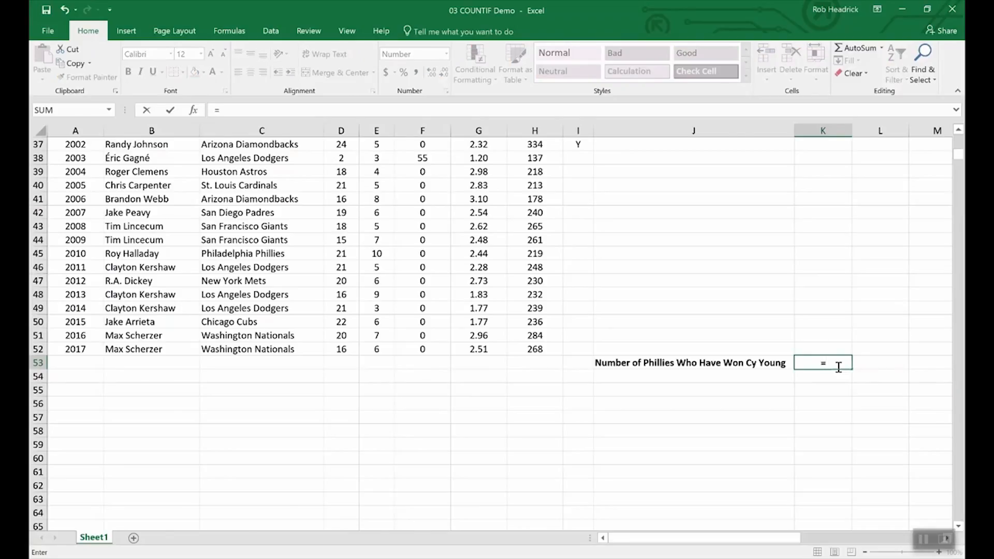
{"action": "type", "text": "CO"}
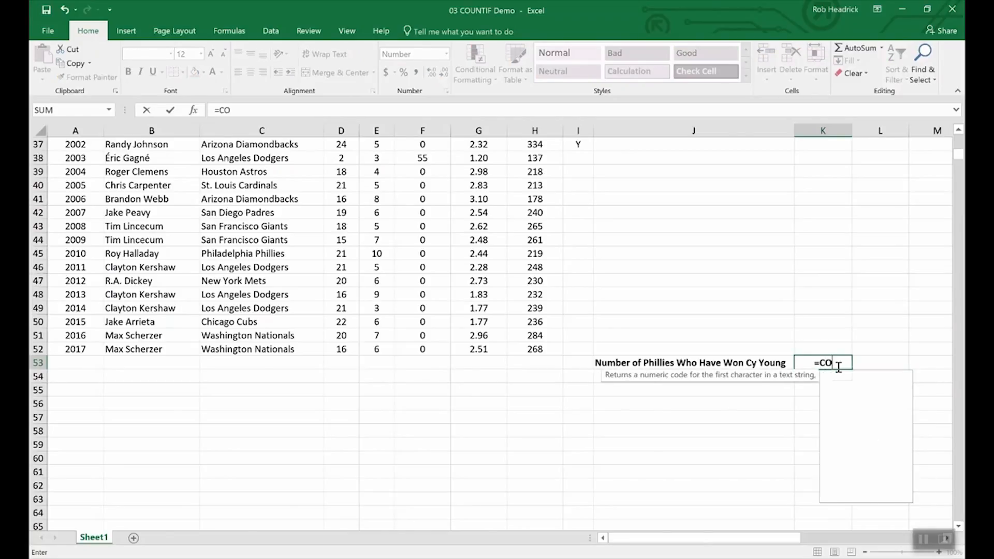
{"action": "type", "text": "UNTIF"}
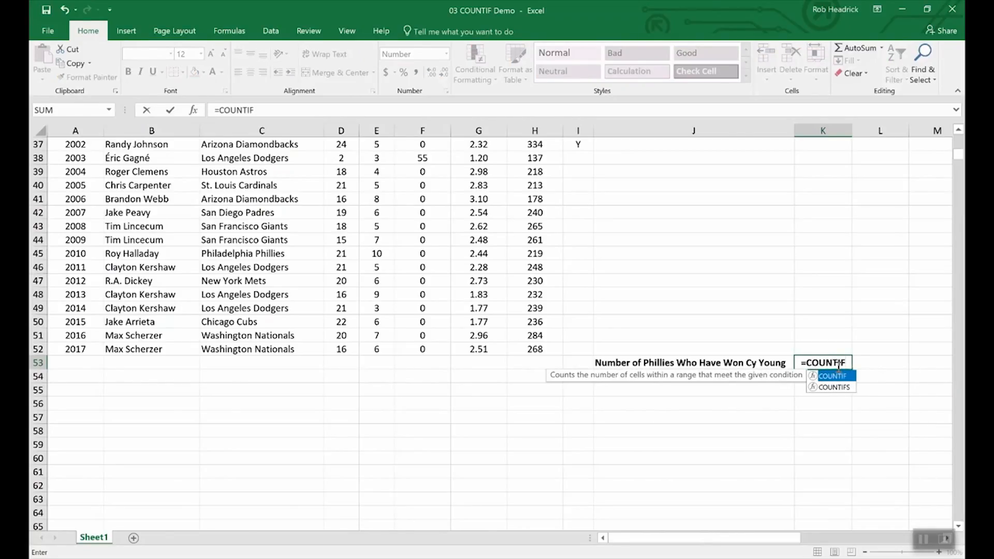
{"action": "type", "text": "("}
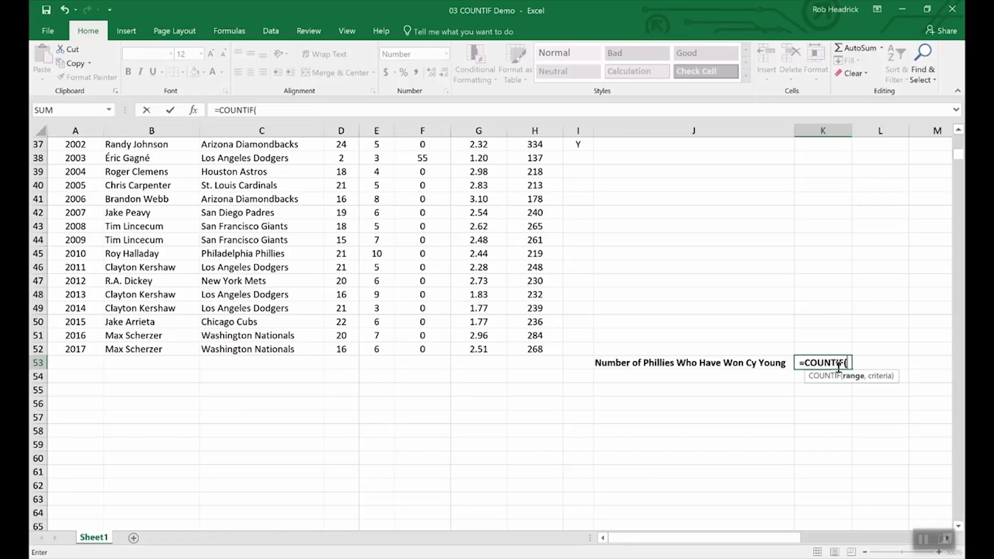
{"action": "type", "text": "team"}
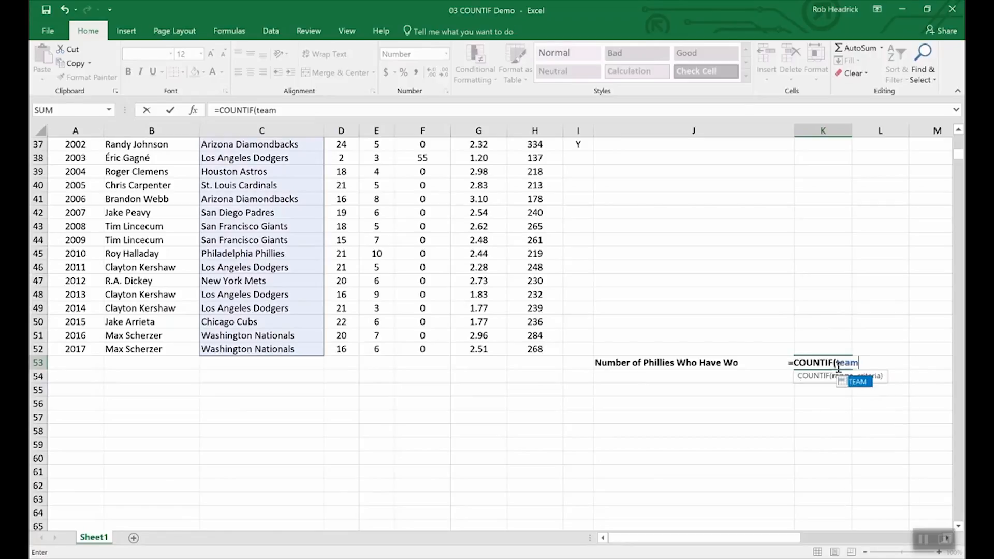
{"action": "type", "text": ","}
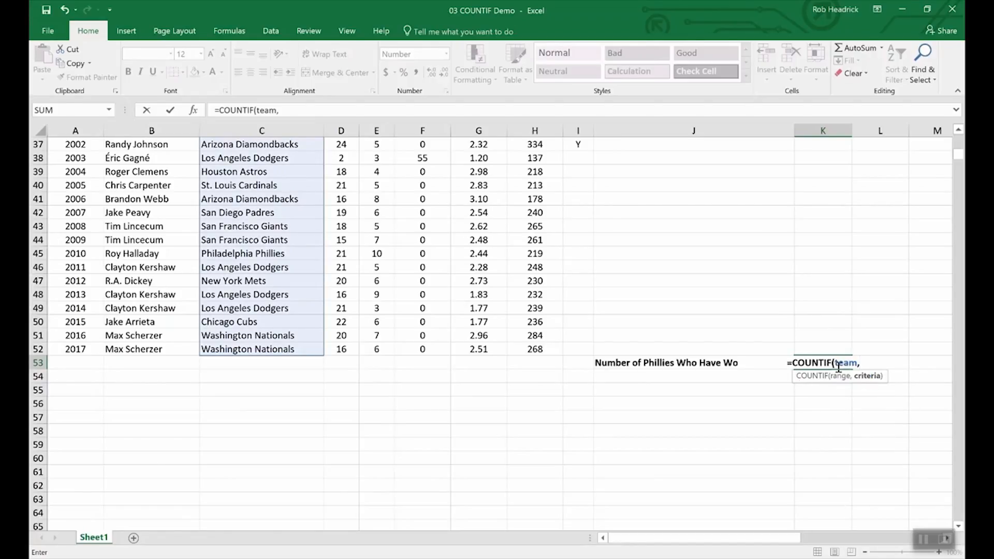
{"action": "type", "text": "\"Phill"}
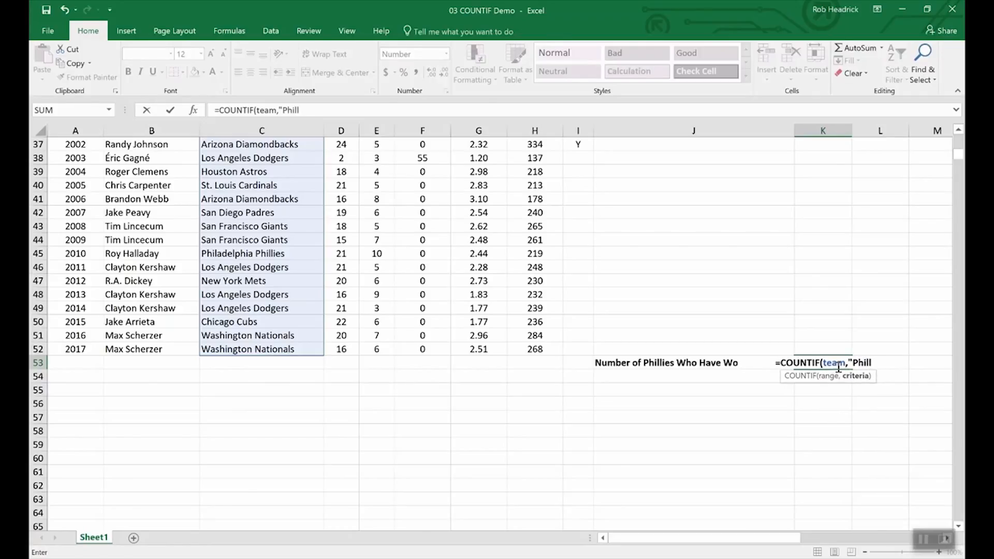
{"action": "key", "text": "BackSpace"}
{"action": "type", "text": "adelp"}
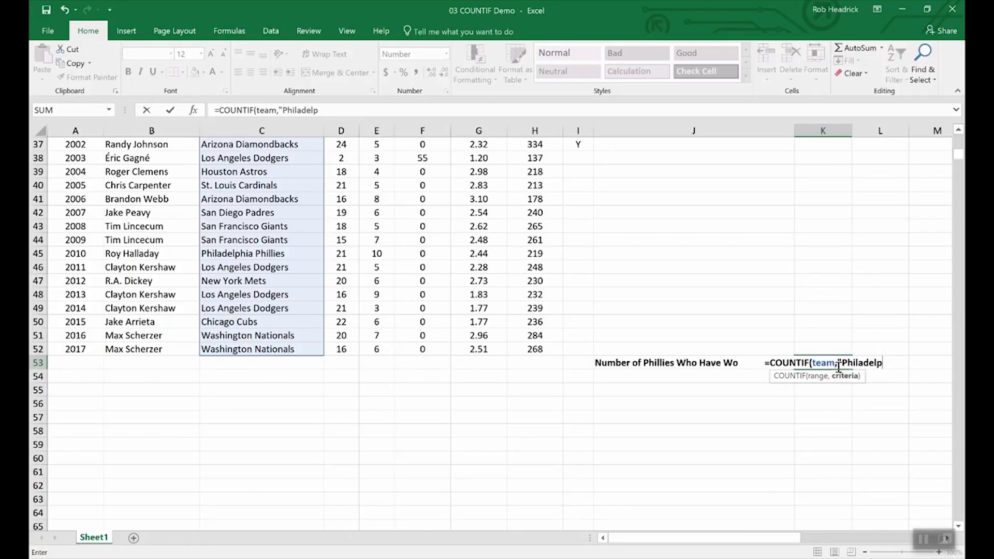
{"action": "type", "text": "hia P"}
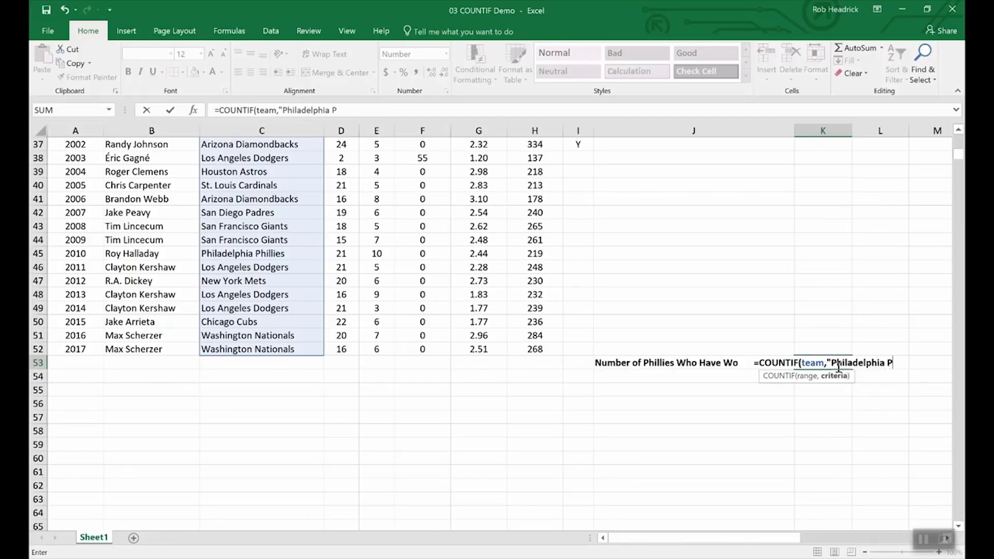
{"action": "type", "text": "hill"}
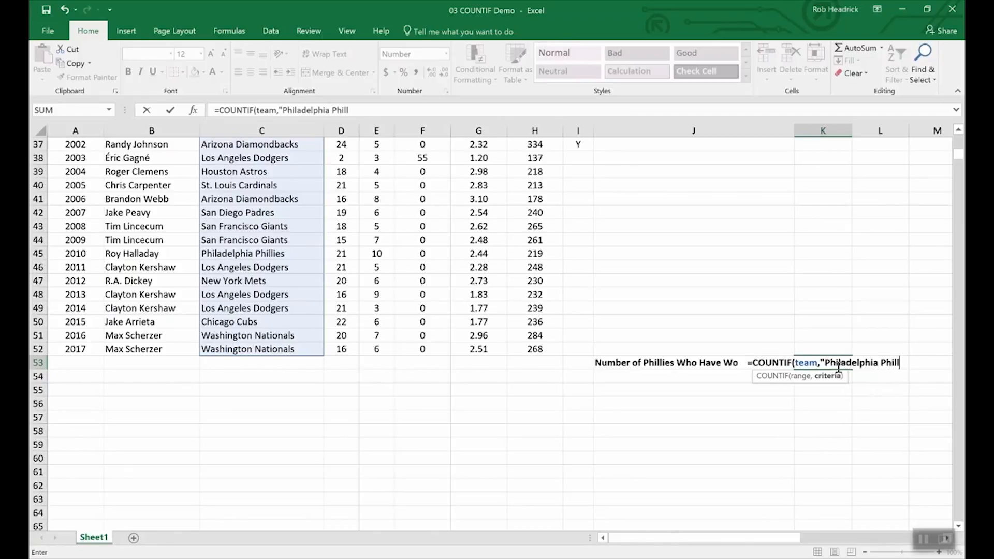
{"action": "type", "text": "ies\""}
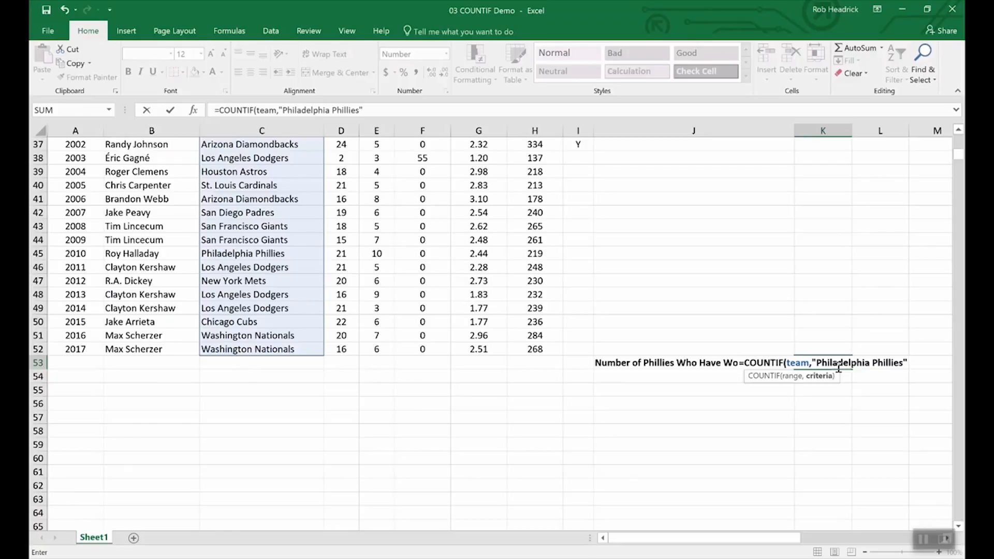
{"action": "key", "text": "Return"}
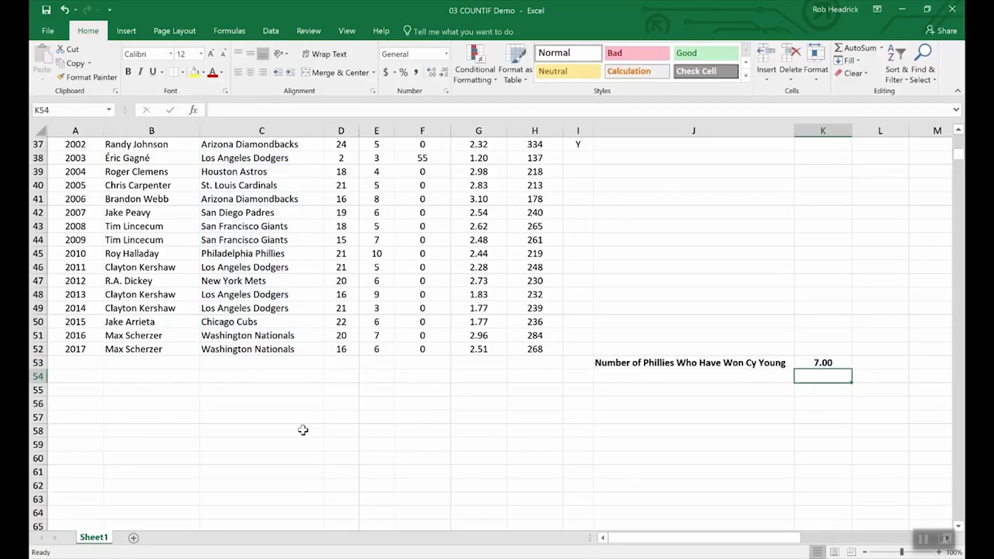
Scroll through the pitcher data on the COUNTIF sheet
{"action": "scroll", "coordinate": [277, 434], "scroll_direction": "up", "scroll_amount": 4}
{"action": "scroll", "coordinate": [277, 434], "scroll_direction": "up", "scroll_amount": 8}
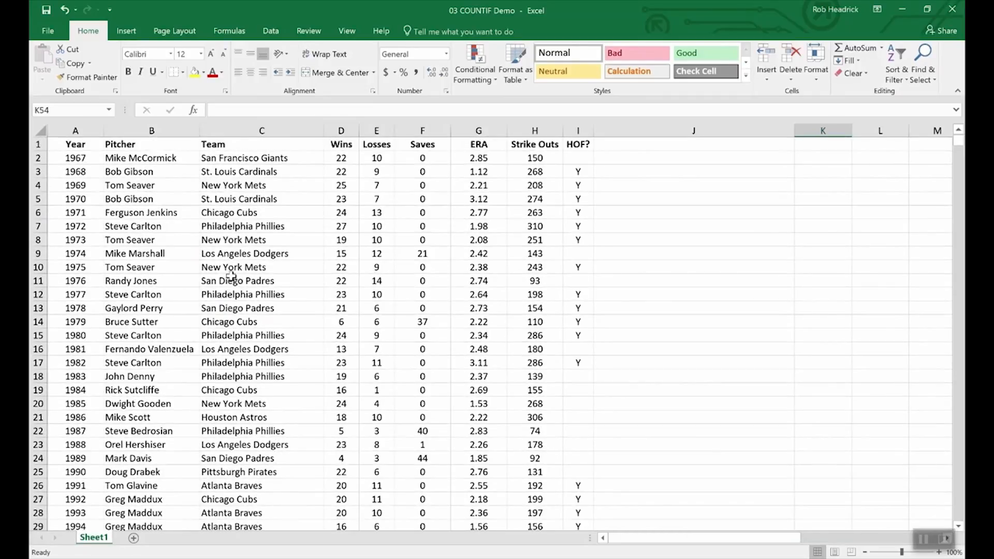
{"action": "scroll", "coordinate": [261, 290], "scroll_direction": "down", "scroll_amount": 4}
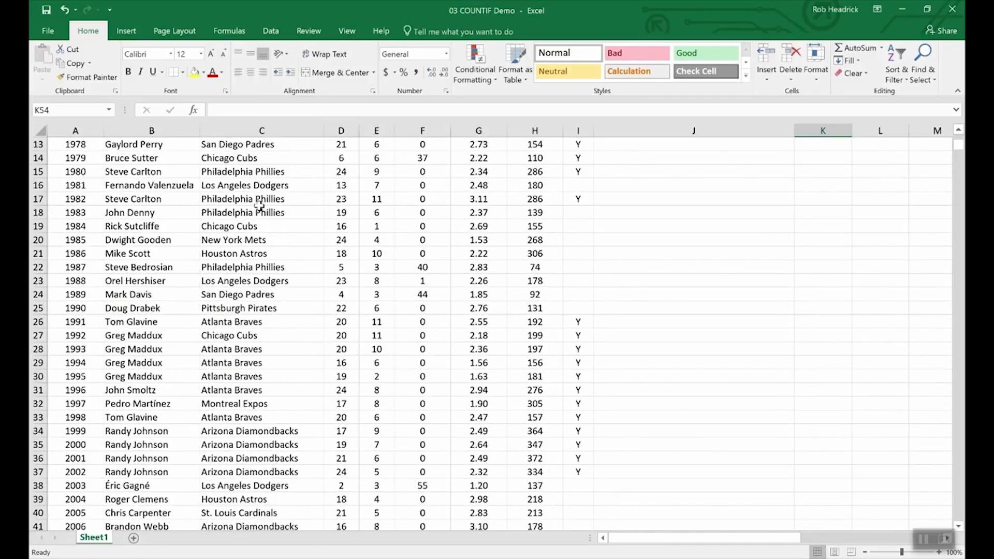
{"action": "scroll", "coordinate": [282, 346], "scroll_direction": "down", "scroll_amount": 4}
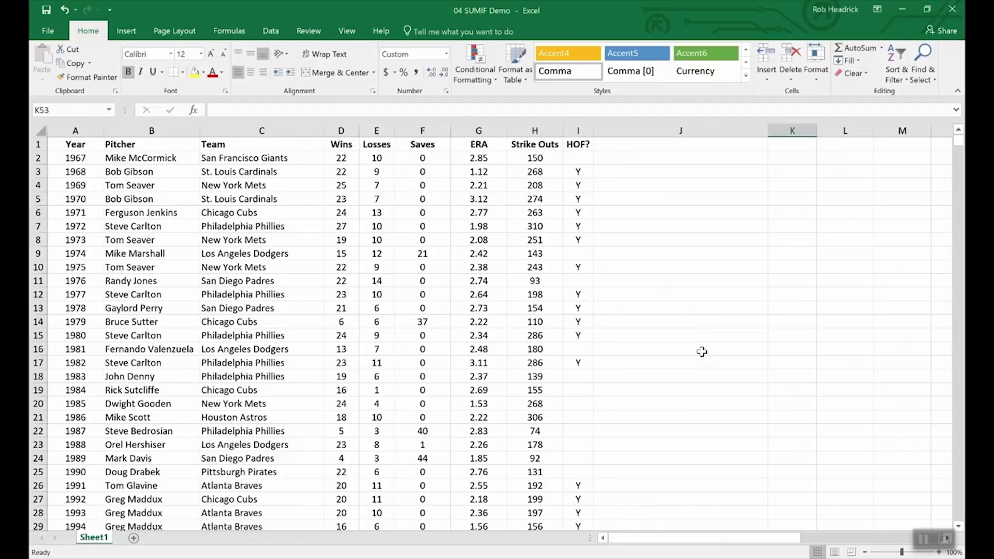
In K53 type =sumif(hof,"Y", and insert Strike_Outs from the autocomplete list
{"action": "scroll", "coordinate": [701, 351], "scroll_direction": "down", "scroll_amount": 12}
{"action": "scroll", "coordinate": [701, 351], "scroll_direction": "up", "scroll_amount": 4}
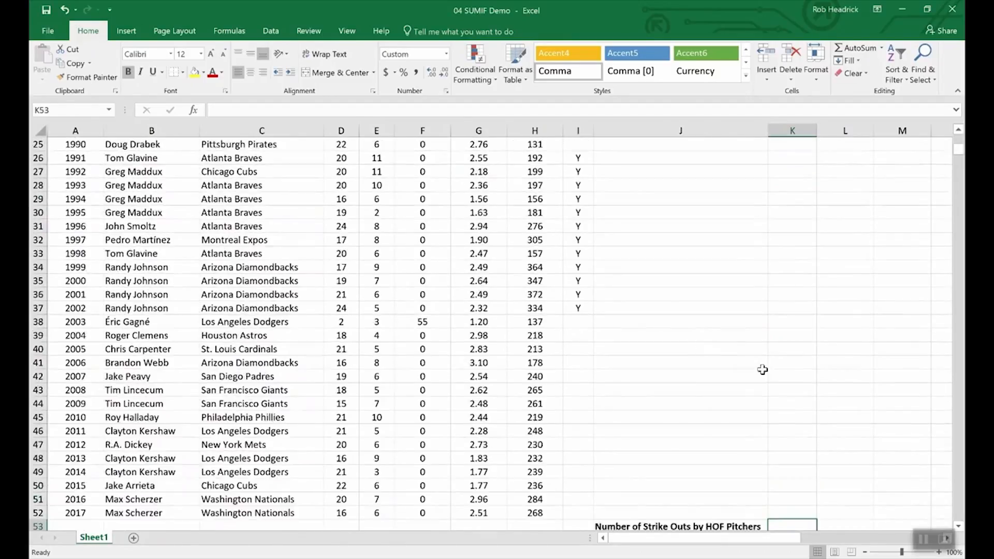
{"action": "scroll", "coordinate": [777, 481], "scroll_direction": "down", "scroll_amount": 3}
{"action": "scroll", "coordinate": [776, 481], "scroll_direction": "down", "scroll_amount": 1}
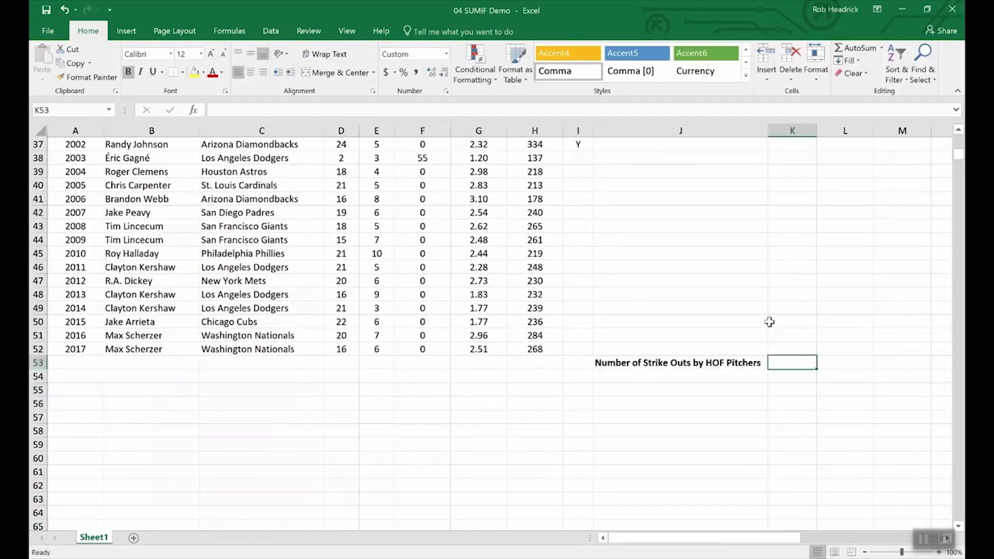
{"action": "type", "text": "="}
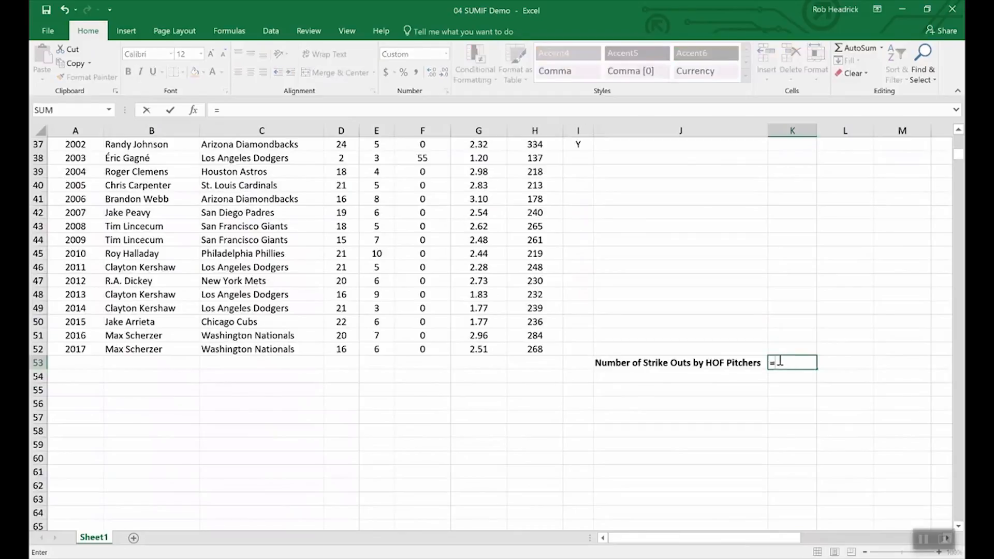
{"action": "type", "text": "sumin"}
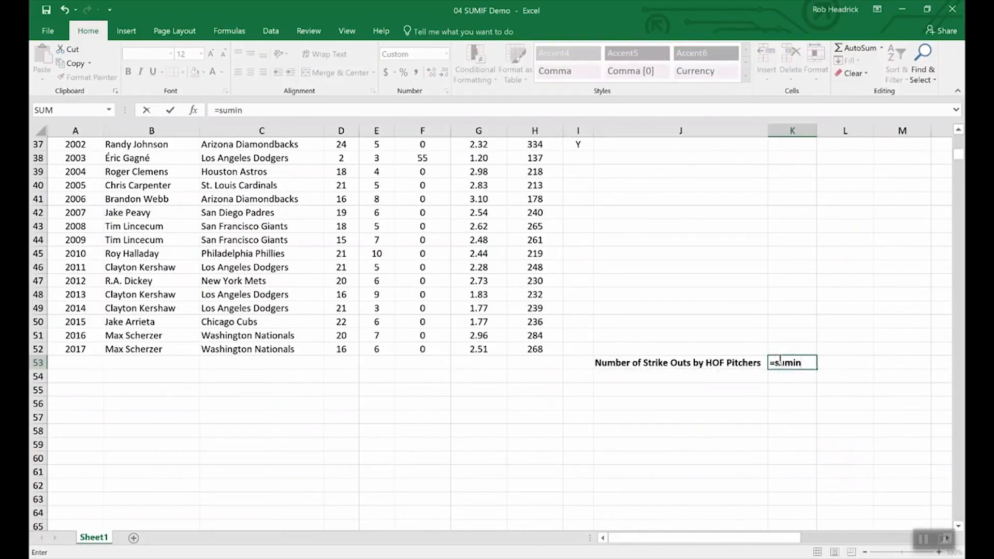
{"action": "key", "text": "BackSpace"}
{"action": "type", "text": "f("}
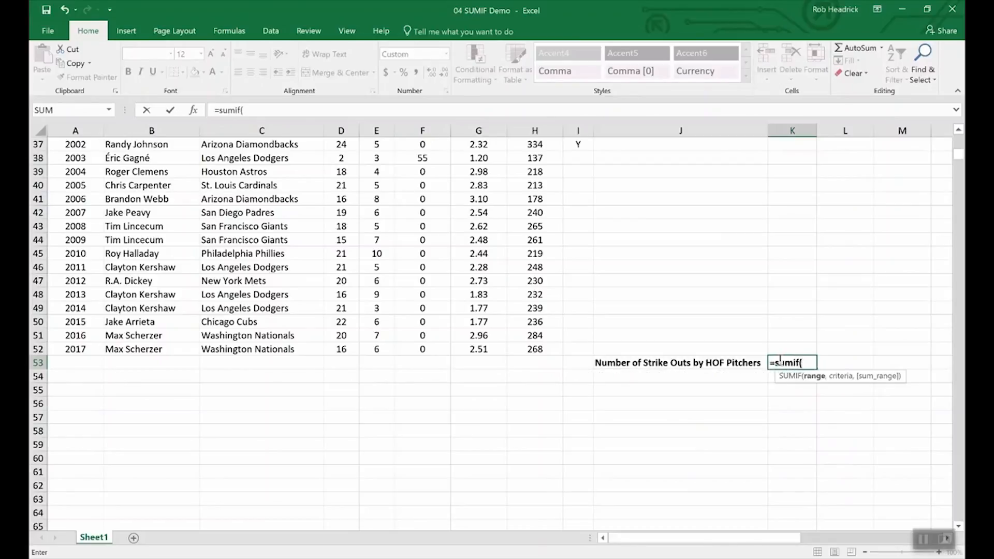
{"action": "type", "text": "hof,"}
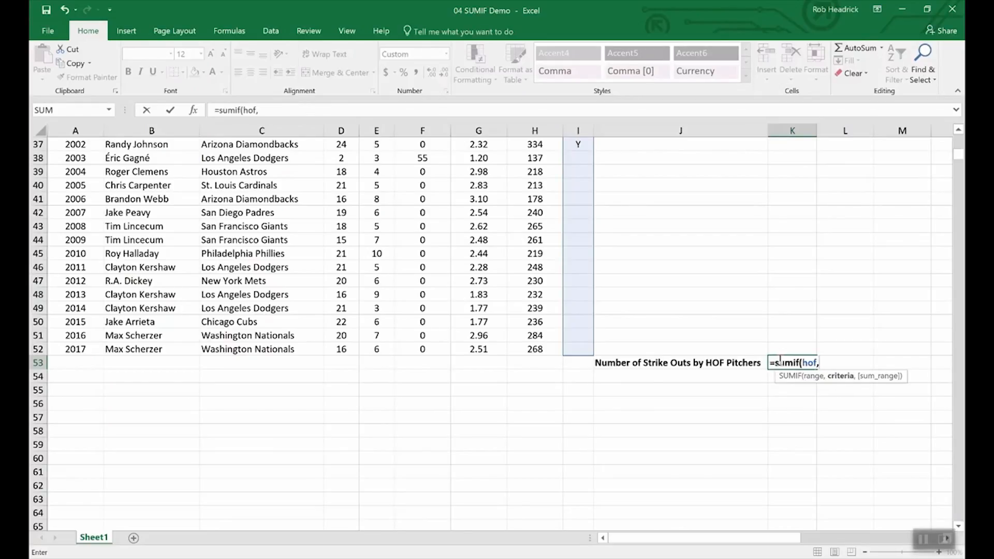
{"action": "type", "text": "\"Y\","}
{"action": "type", "text": "s"}
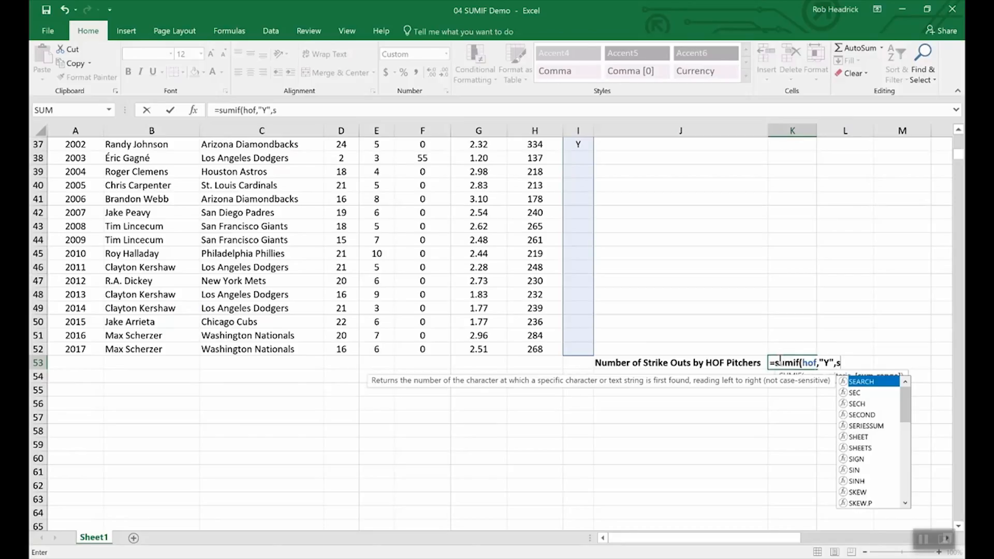
{"action": "type", "text": "tr"}
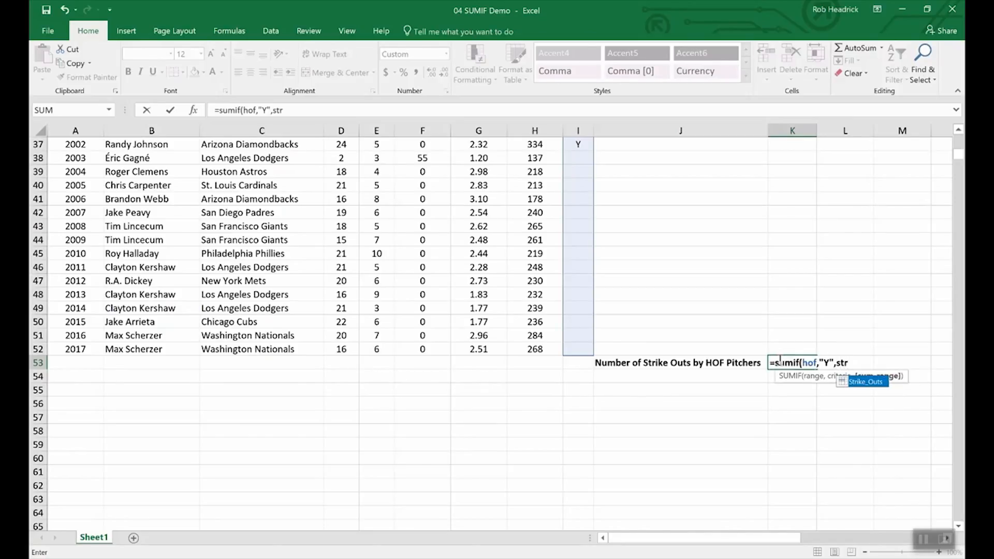
{"action": "left_click", "coordinate": [865, 385]}
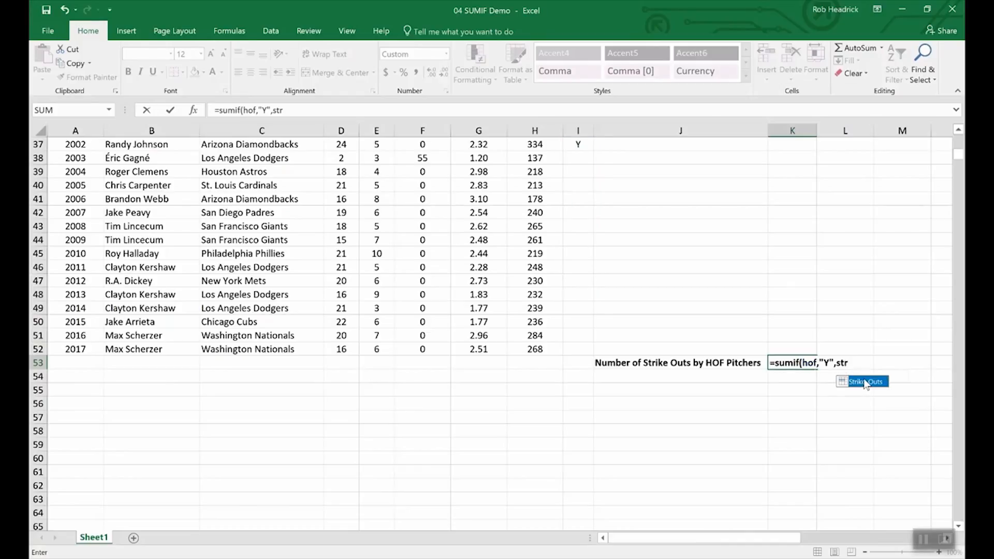
{"action": "double_click", "coordinate": [866, 386]}
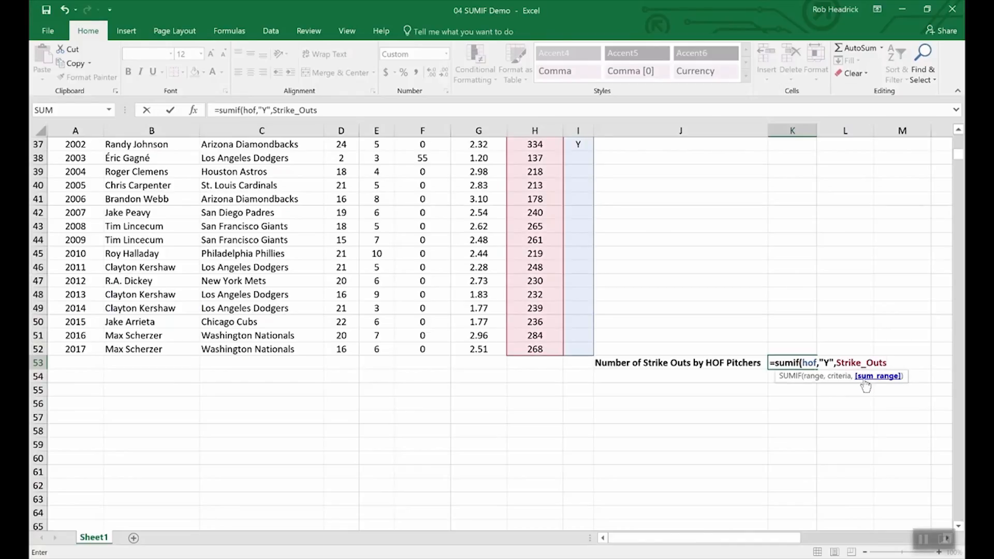
Close and commit the SUMIF formula in K53, totalling 5,931 strike-outs
{"action": "type", "text": ")"}
{"action": "key", "text": "Return"}
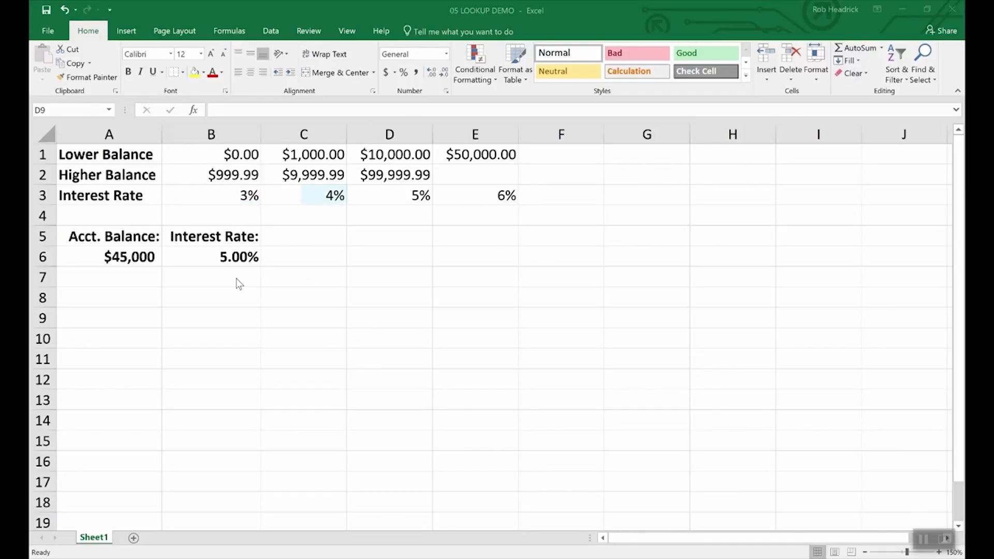
{"action": "left_click", "coordinate": [130, 257]}
{"action": "left_click", "coordinate": [130, 255]}
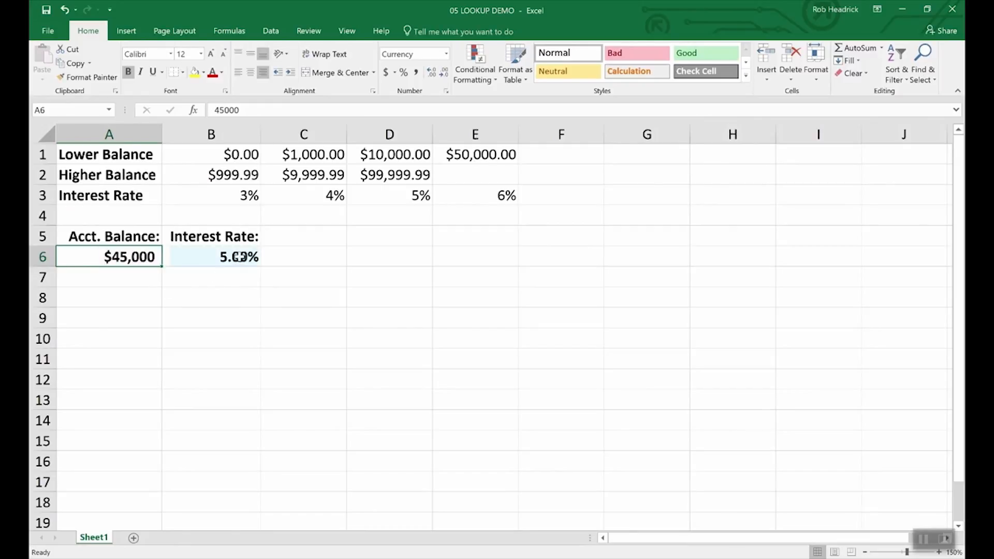
{"action": "left_click", "coordinate": [238, 257]}
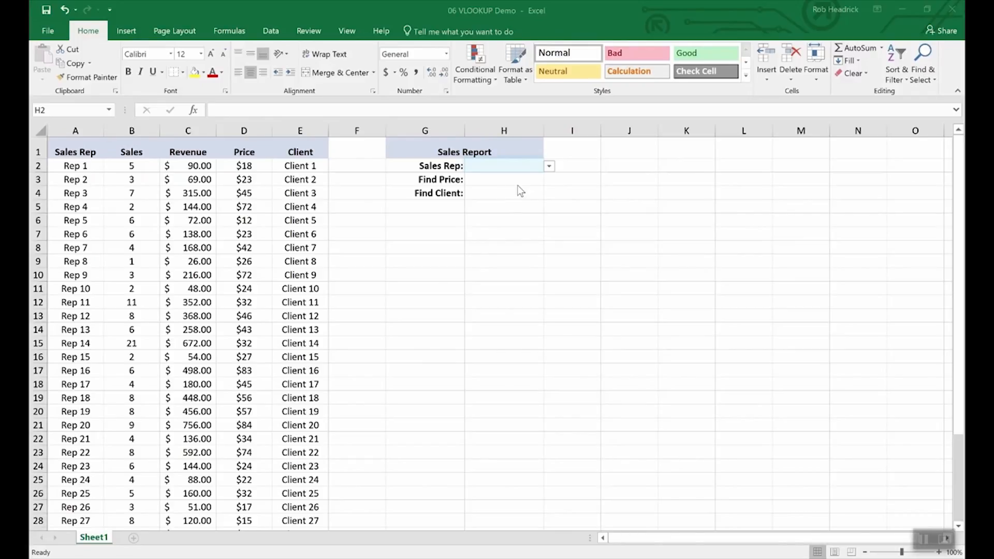
Choose Rep 16 from the Sales Rep dropdown in H2
{"action": "left_click", "coordinate": [548, 168]}
{"action": "left_click_drag", "start_coordinate": [548, 190], "coordinate": [546, 262]}
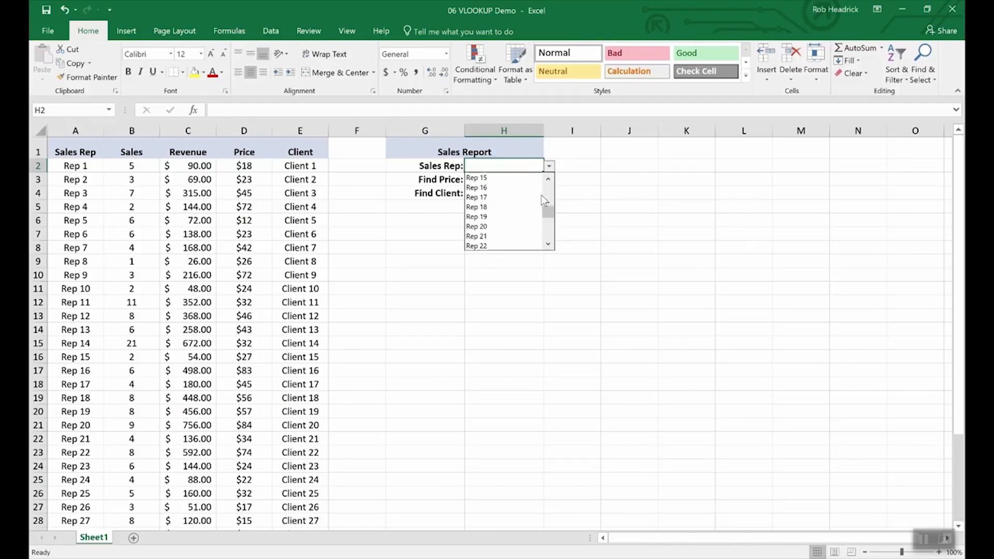
{"action": "left_click", "coordinate": [480, 187]}
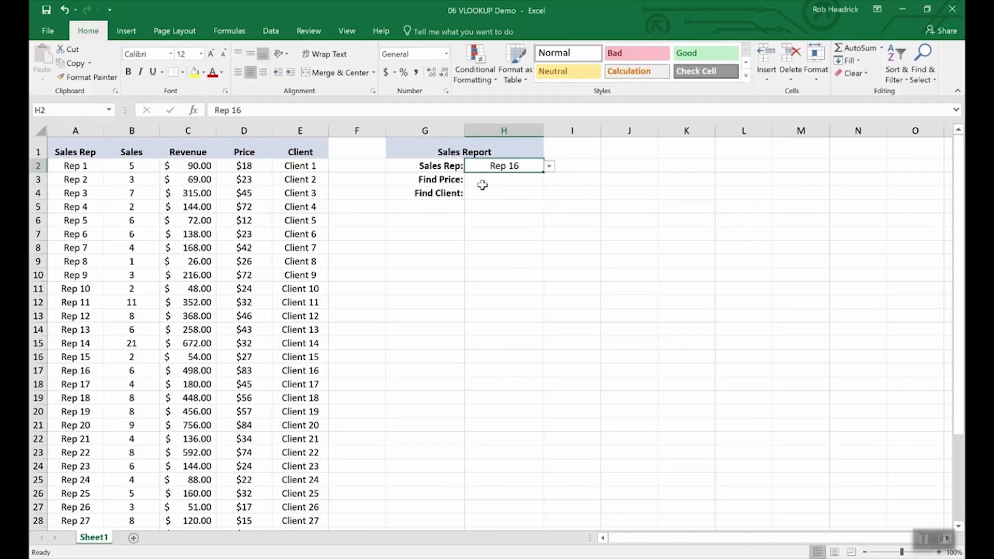
{"action": "left_click", "coordinate": [497, 180]}
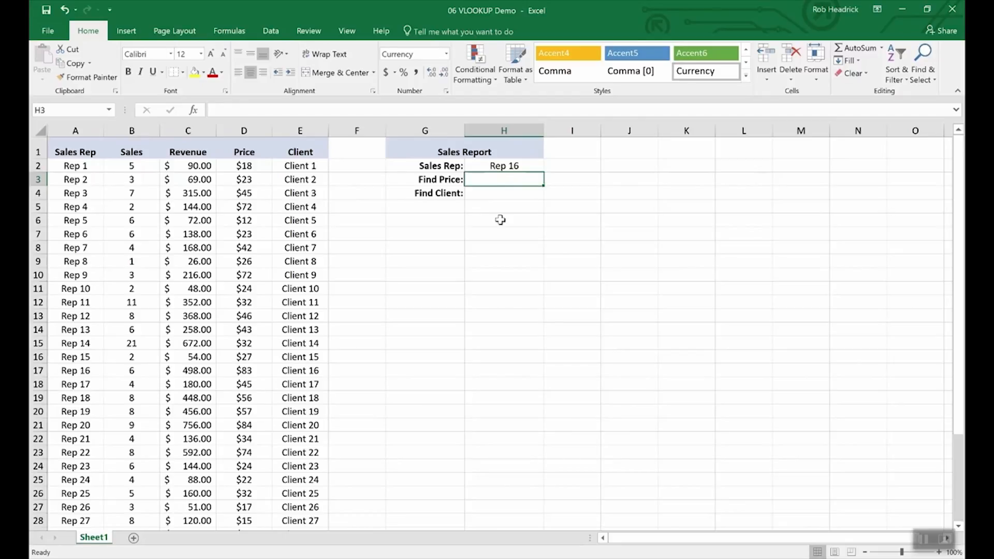
Enter =VLOOKUP(H2,A2:E36,4,FALSE) in H3, returning Rep 16's price of $83.00
{"action": "type", "text": "="}
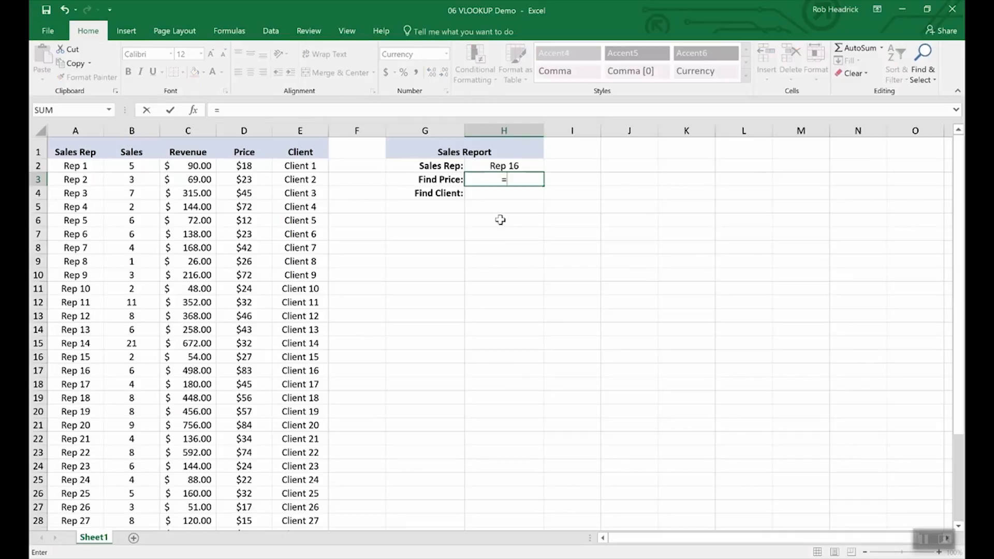
{"action": "type", "text": "vlookup"}
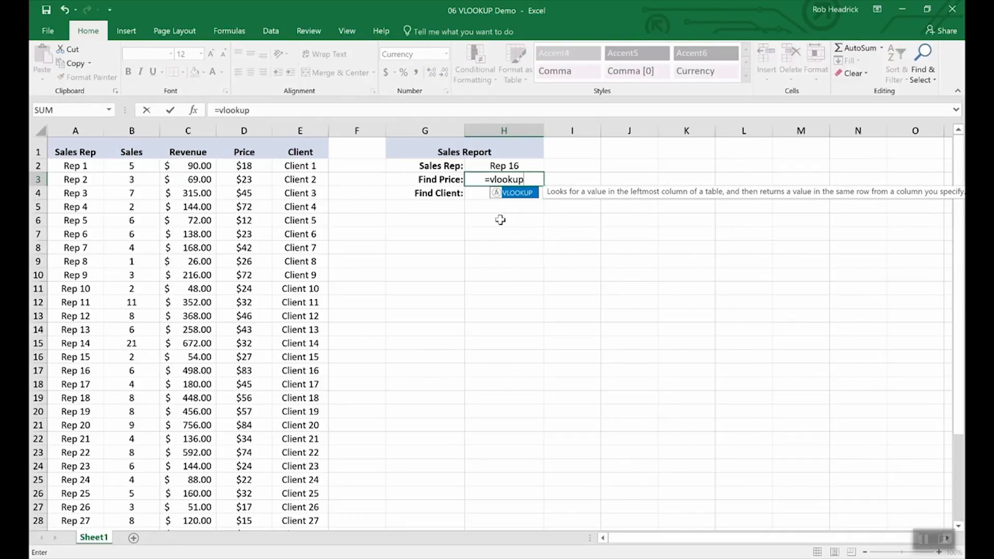
{"action": "type", "text": "("}
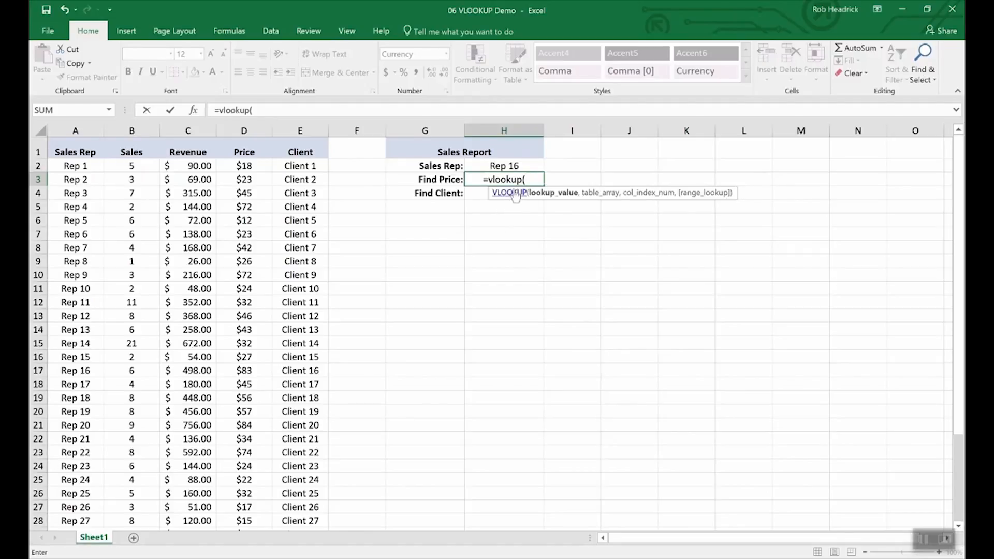
{"action": "left_click", "coordinate": [503, 166]}
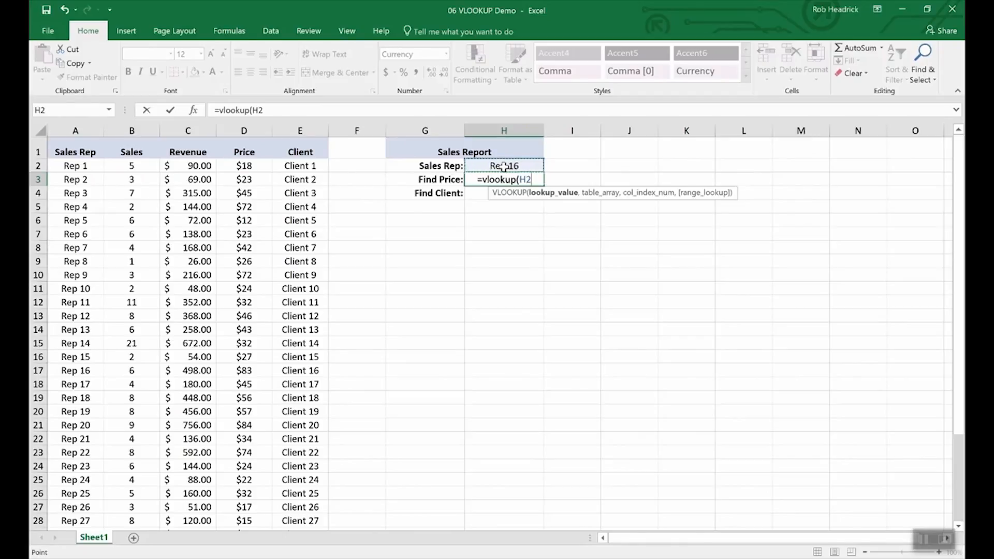
{"action": "type", "text": ","}
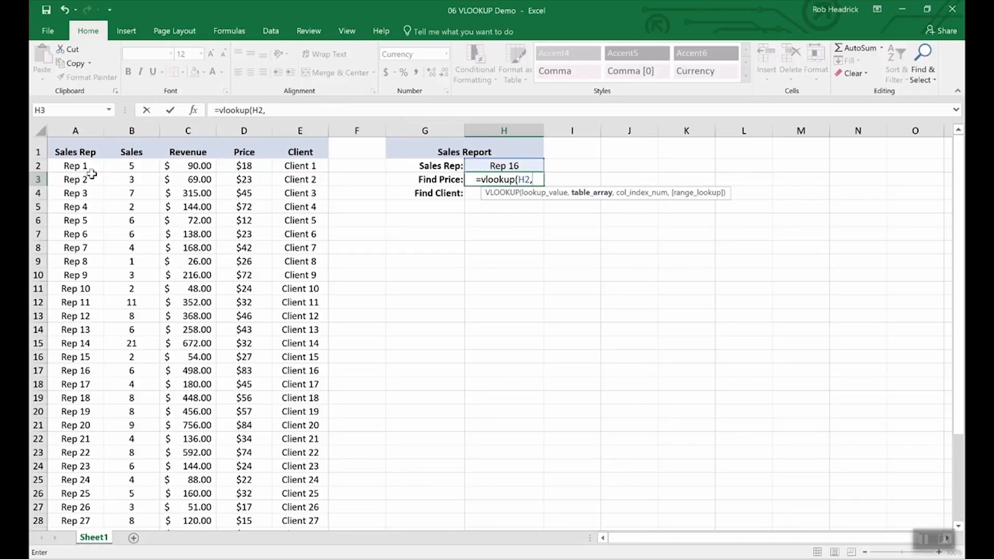
{"action": "left_click_drag", "start_coordinate": [73, 167], "coordinate": [276, 482]}
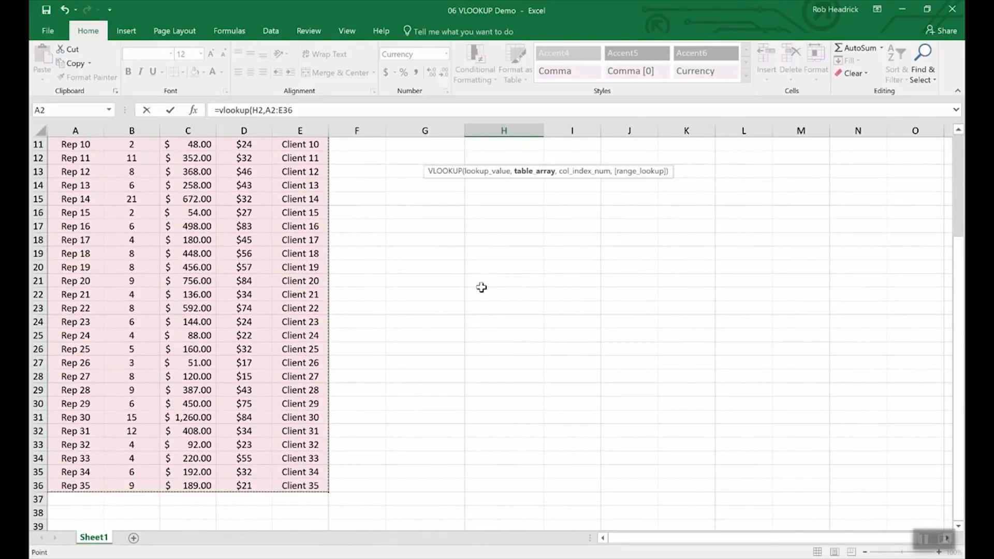
{"action": "scroll", "coordinate": [486, 279], "scroll_direction": "up", "scroll_amount": 4}
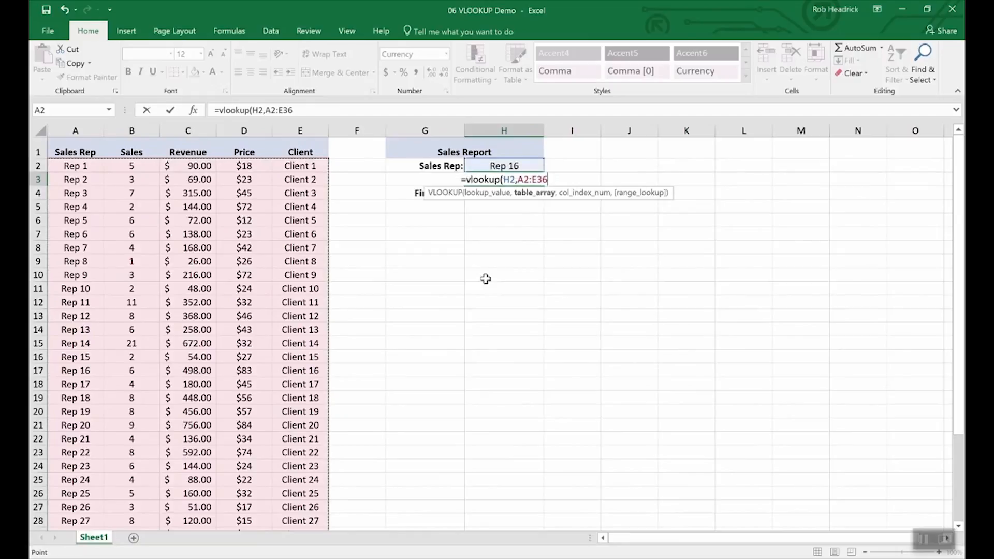
{"action": "type", "text": ","}
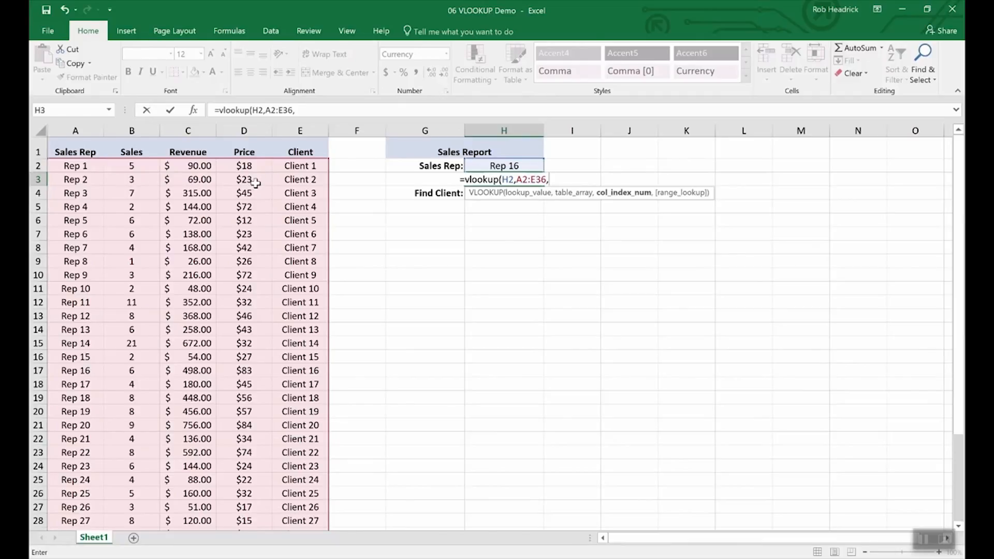
{"action": "type", "text": "4"}
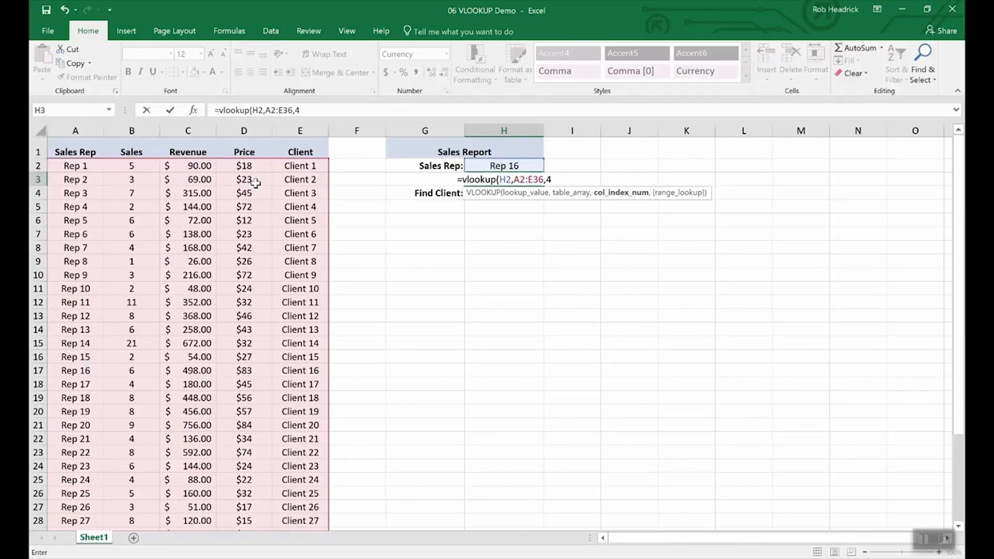
{"action": "type", "text": ","}
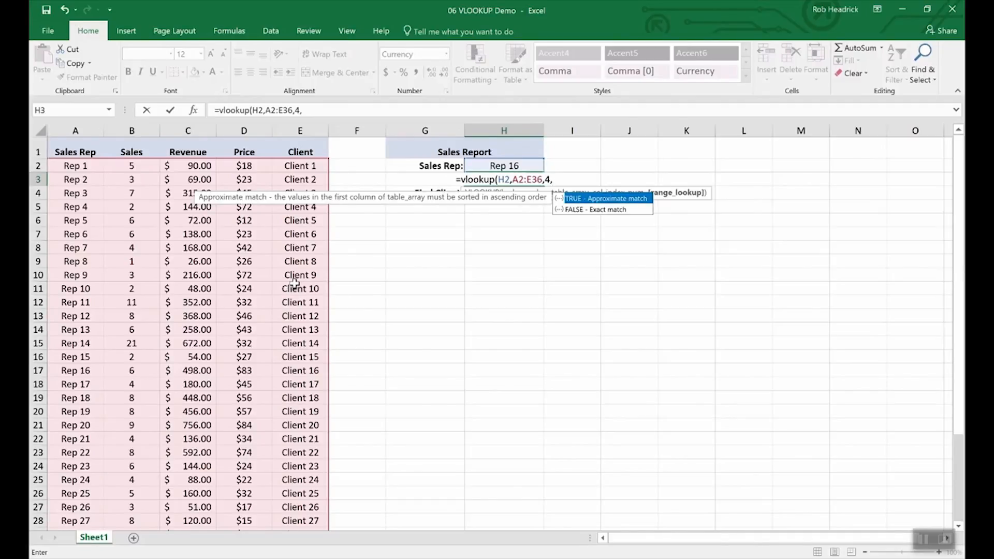
{"action": "type", "text": "fa"}
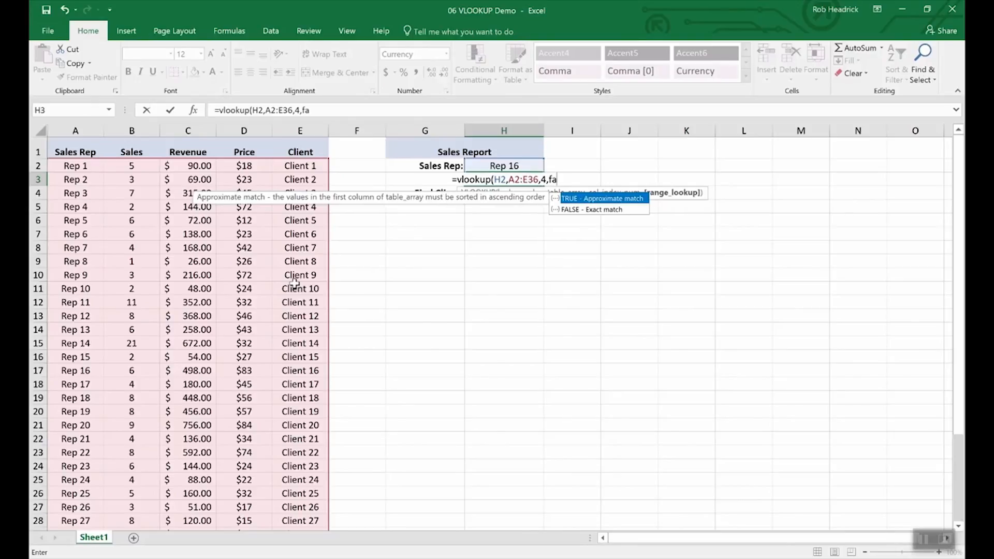
{"action": "type", "text": "lse)"}
{"action": "key", "text": "Return"}
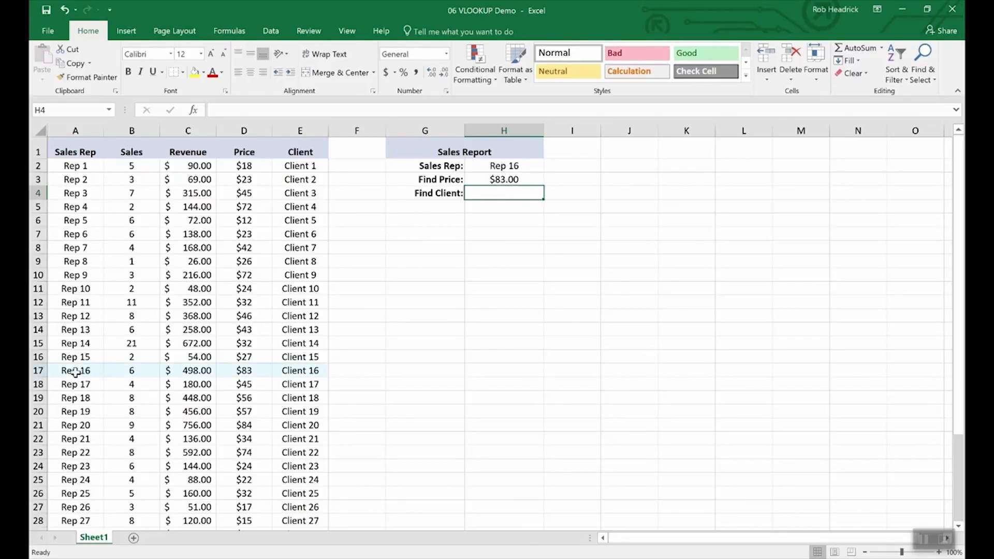
Copy the price lookup formula from H3 into the Find Client cell H4
{"action": "left_click", "coordinate": [38, 371]}
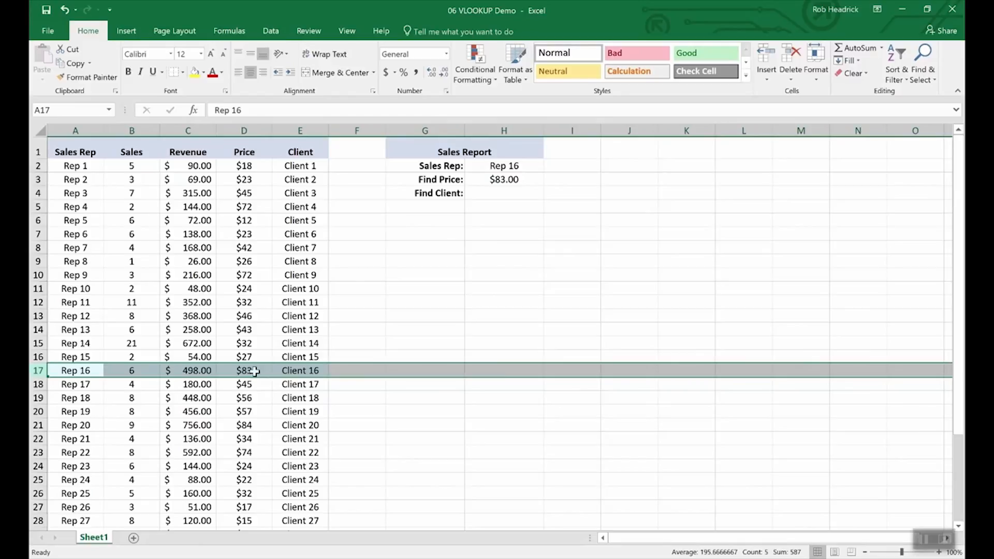
{"action": "left_click", "coordinate": [501, 191]}
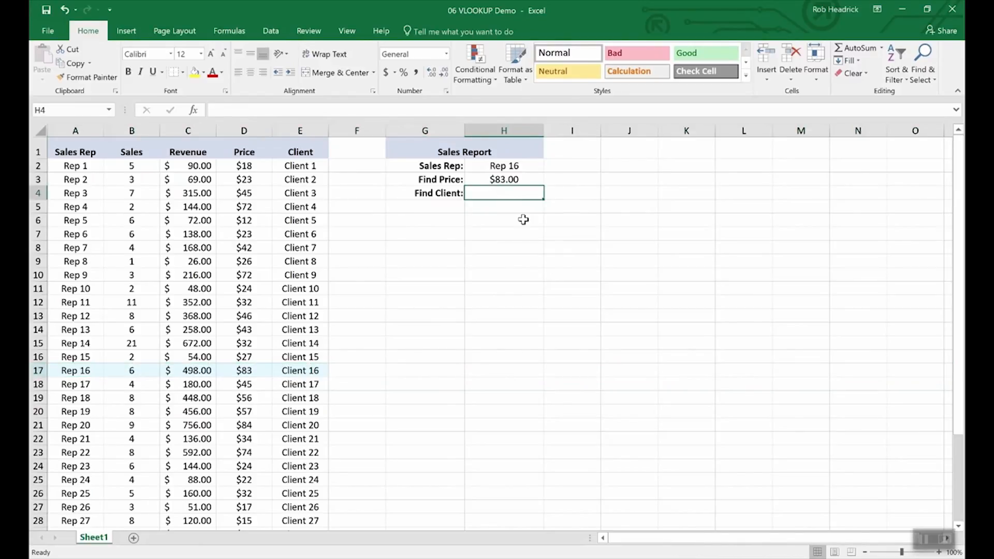
{"action": "key", "text": "Up"}
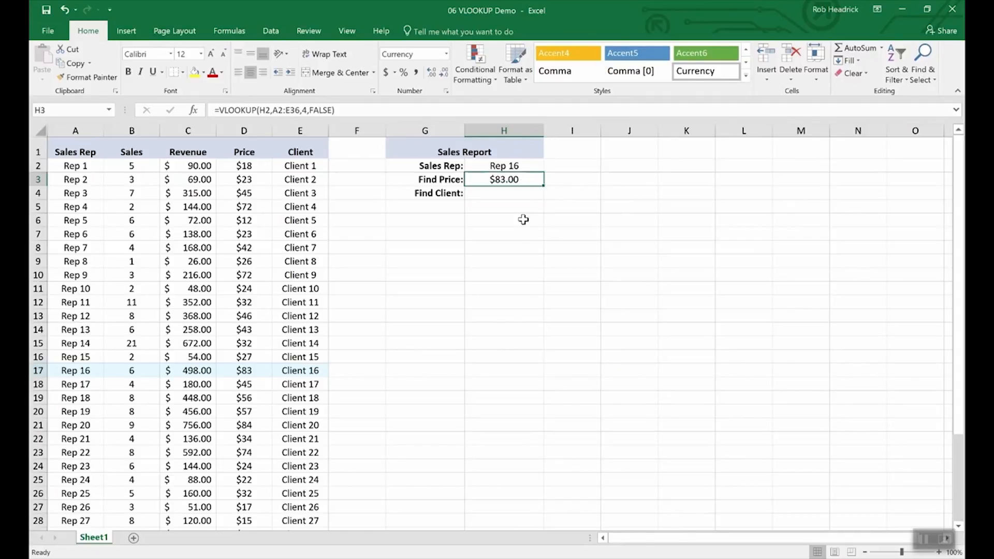
{"action": "key", "text": "Down"}
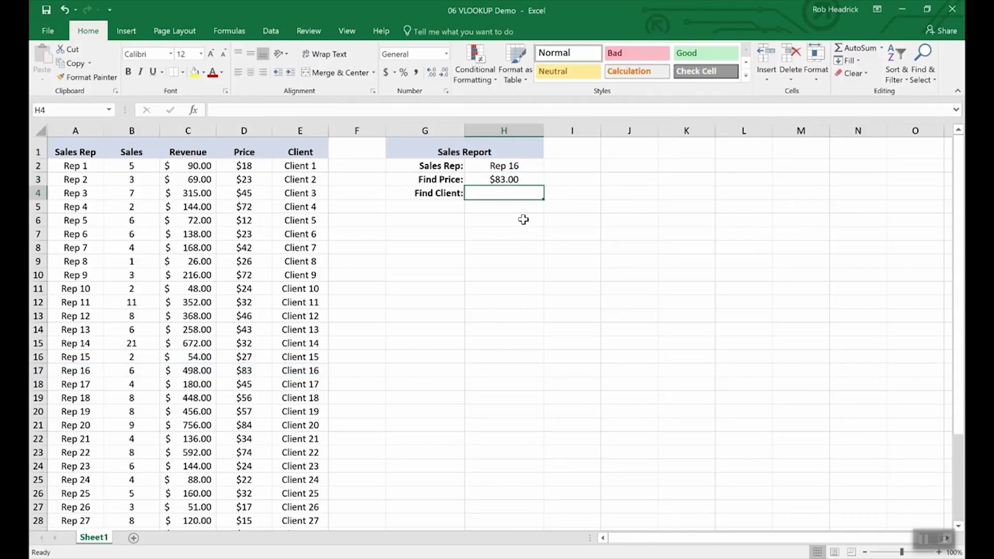
{"action": "key", "text": "Up"}
{"action": "key", "text": "ctrl+c"}
{"action": "key", "text": "Down"}
{"action": "key", "text": "ctrl+v"}
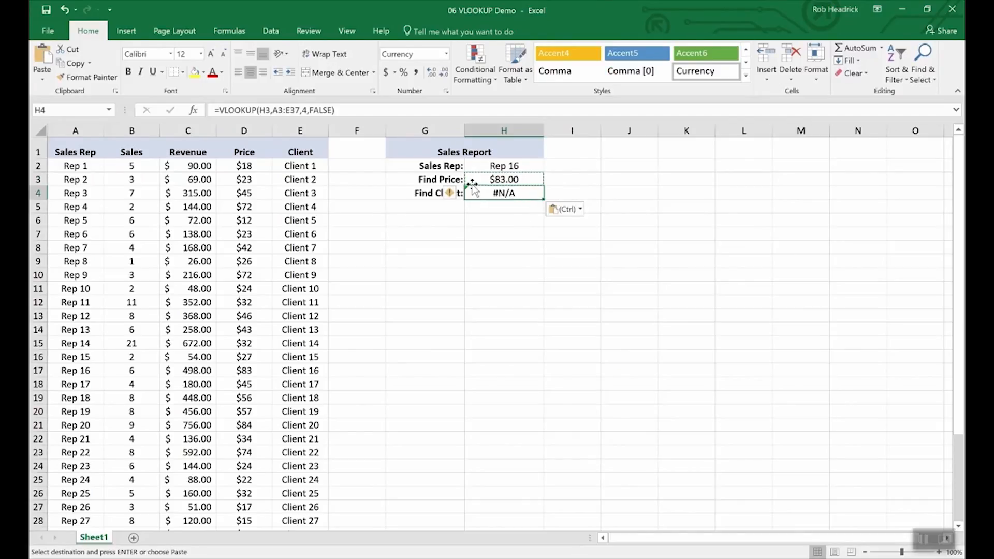
Edit H4's VLOOKUP to use H2 and column 5 so it returns Client 16
{"action": "left_click", "coordinate": [285, 113]}
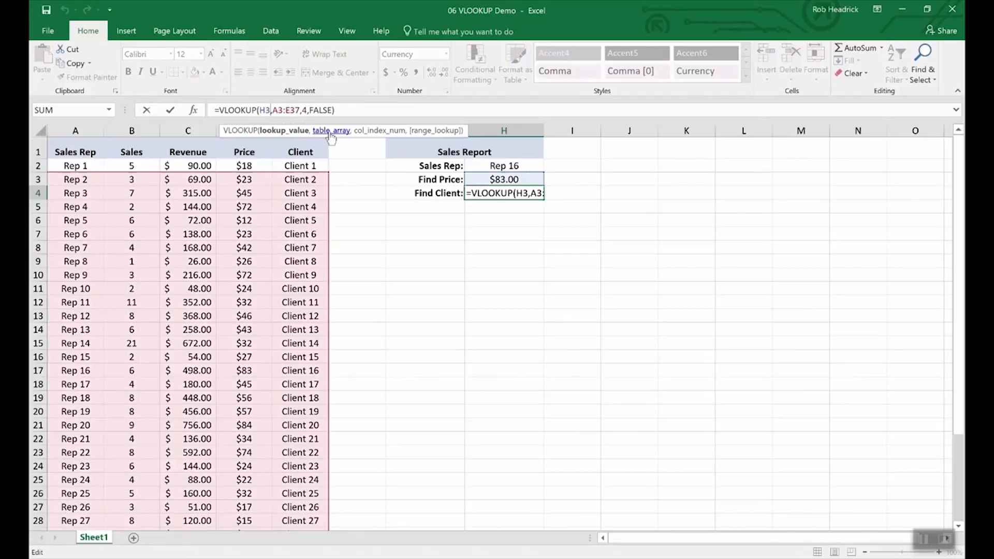
{"action": "key", "text": "BackSpace"}
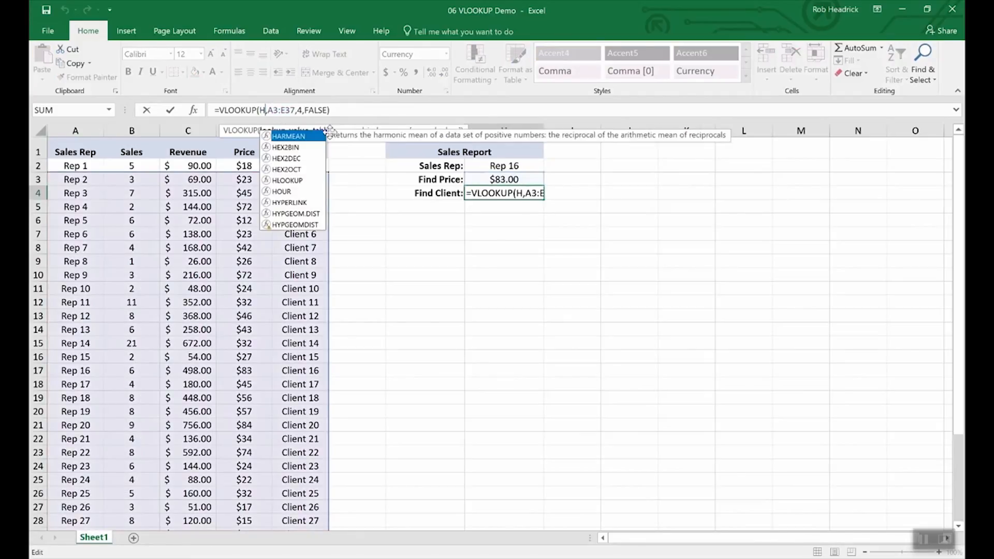
{"action": "type", "text": "2"}
{"action": "key", "text": "Right"}
{"action": "key", "text": "Right"}
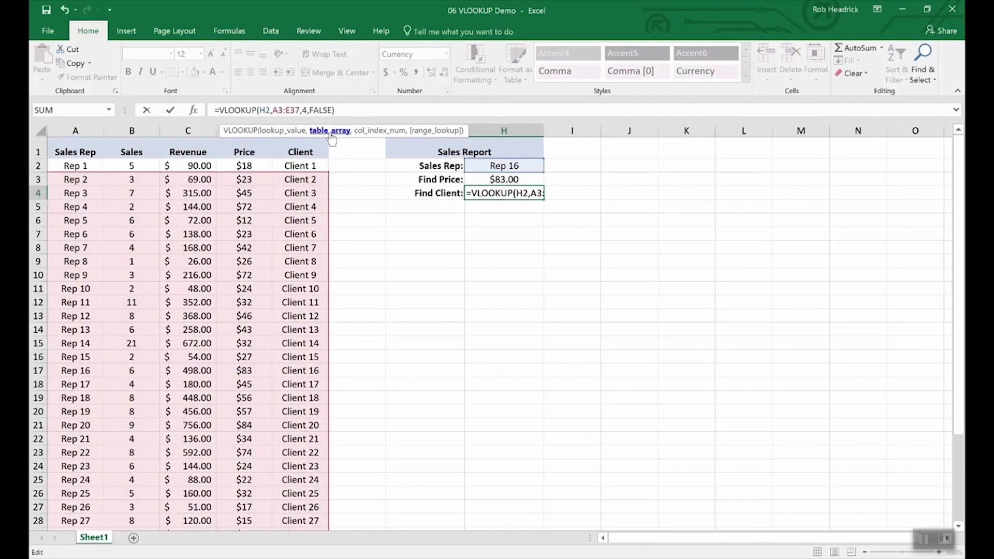
{"action": "key", "text": "Right"}
{"action": "key", "text": "Right"}
{"action": "key", "text": "Right"}
{"action": "key", "text": "Right"}
{"action": "key", "text": "Right"}
{"action": "key", "text": "Right"}
{"action": "key", "text": "Right"}
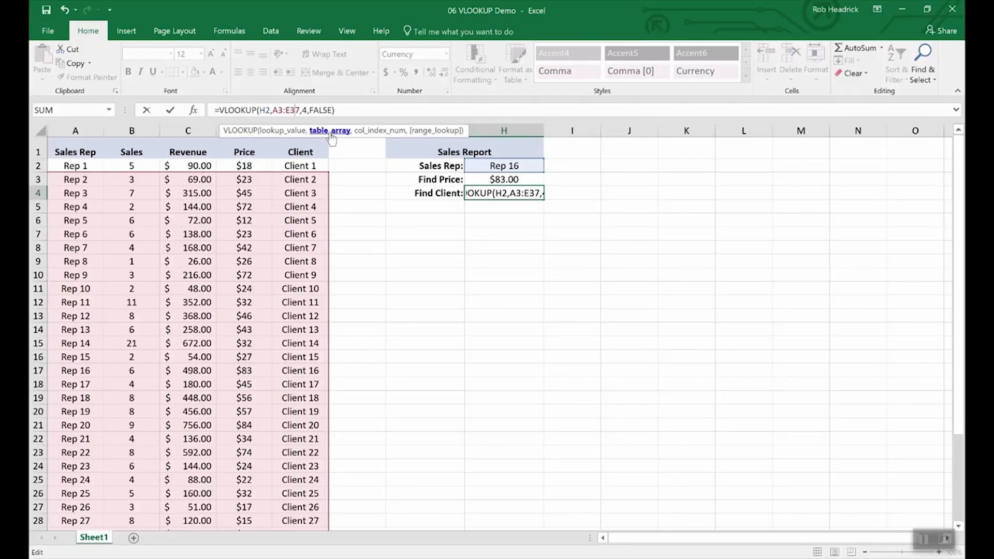
{"action": "key", "text": "BackSpace"}
{"action": "type", "text": "5"}
{"action": "key", "text": "Return"}
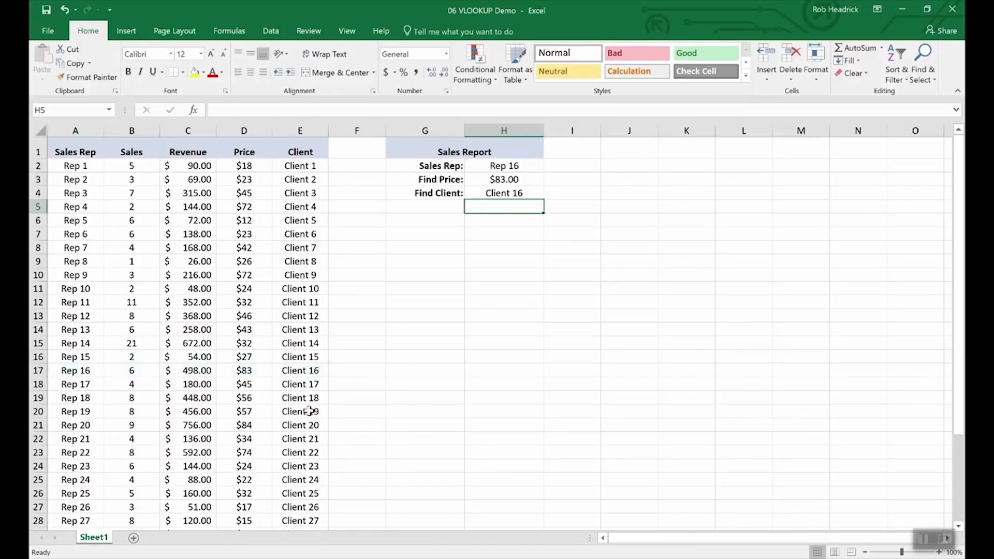
Change the Sales Rep in H2 to Rep 19 using its dropdown list
{"action": "left_click", "coordinate": [37, 370]}
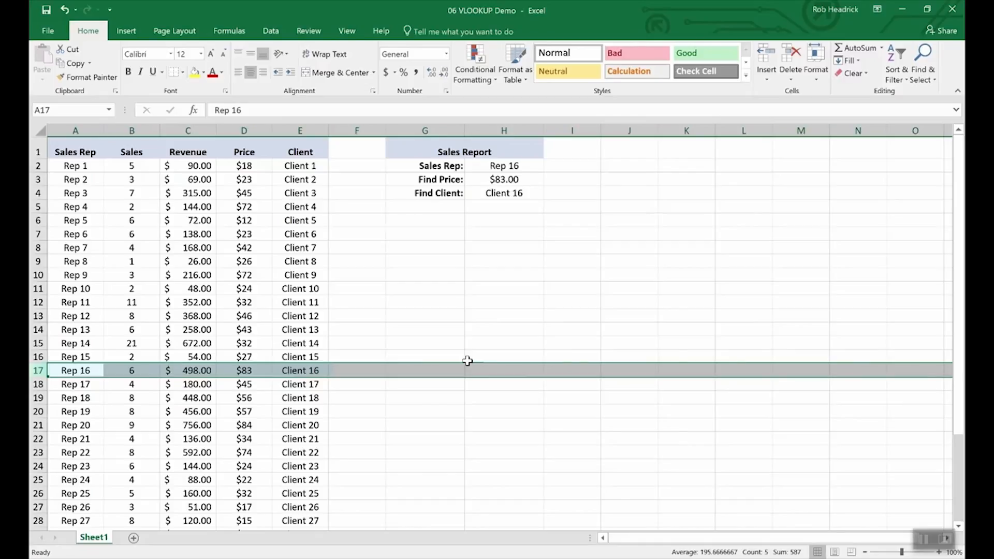
{"action": "left_click", "coordinate": [506, 167]}
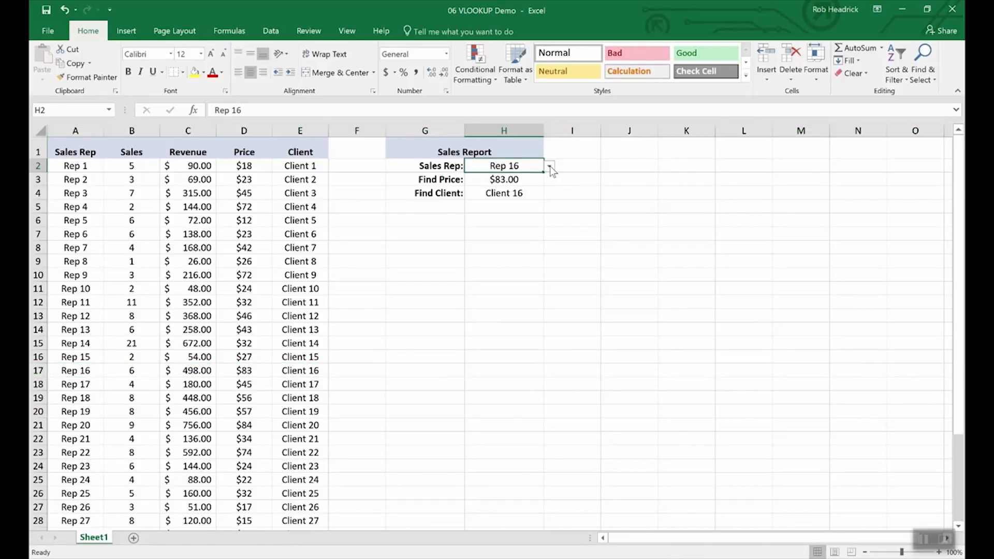
{"action": "left_click", "coordinate": [550, 169]}
{"action": "left_click", "coordinate": [520, 211]}
{"action": "left_click", "coordinate": [548, 167]}
{"action": "left_click", "coordinate": [521, 238]}
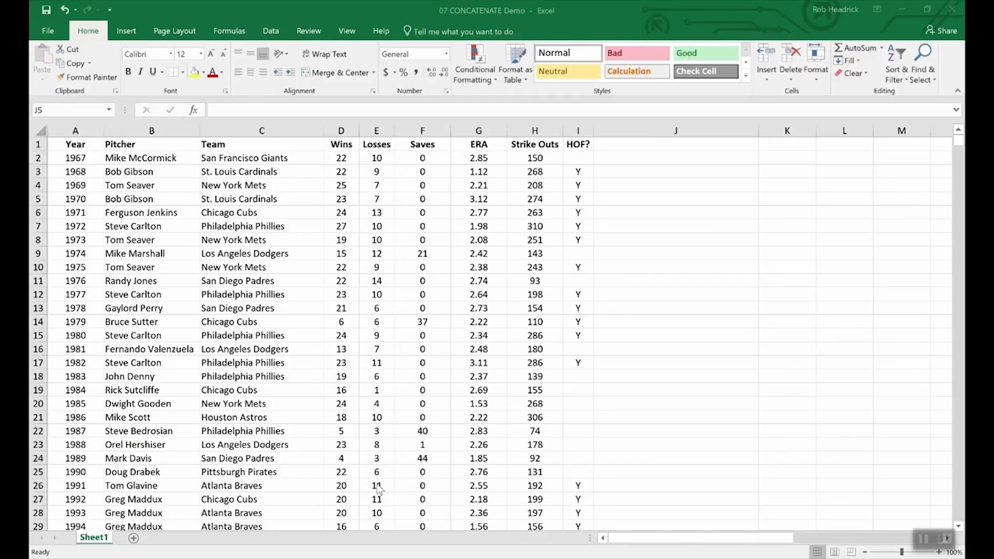
{"action": "left_click", "coordinate": [416, 515]}
{"action": "left_click_drag", "start_coordinate": [341, 146], "coordinate": [380, 146]}
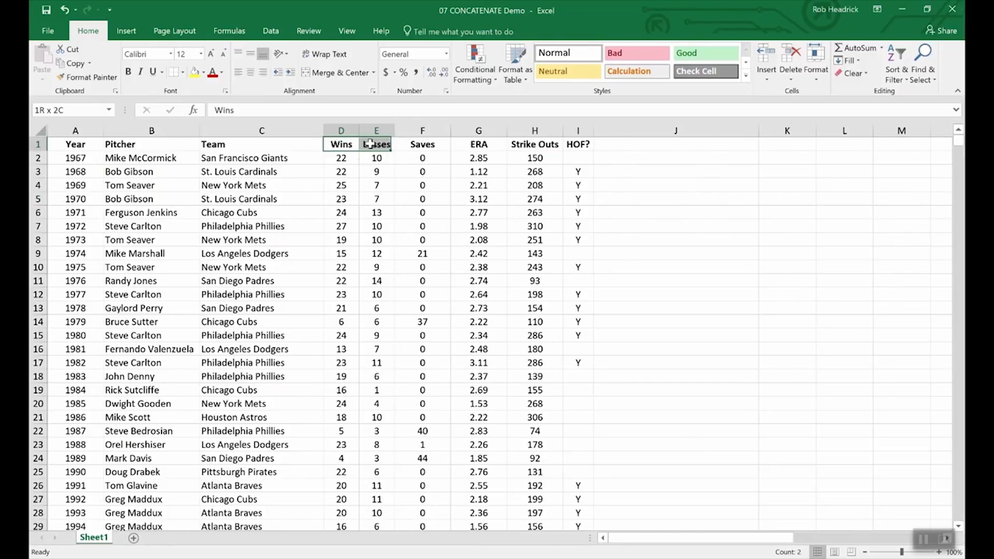
{"action": "left_click", "coordinate": [372, 227]}
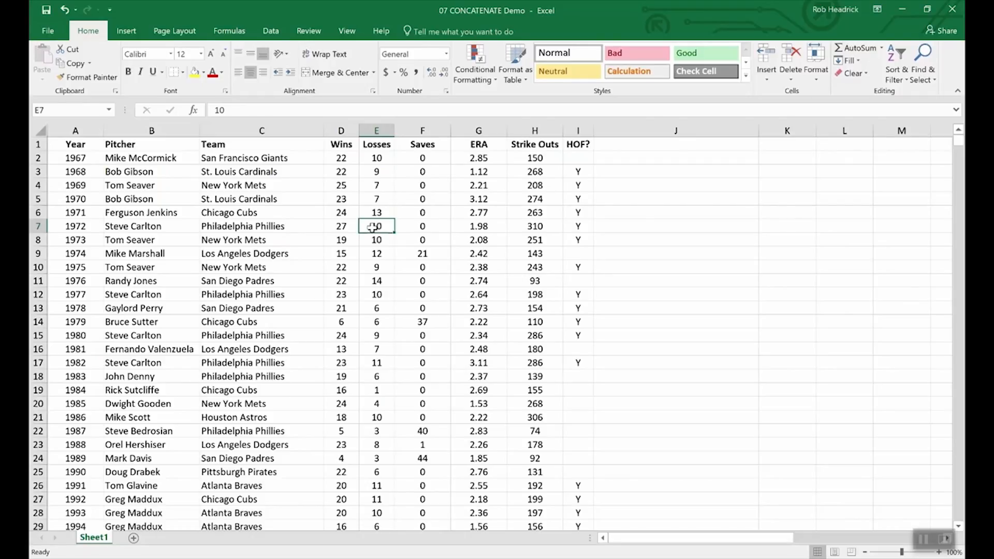
Leave D2's Wins value at 22 and bring up the context menu for column F (Saves)
{"action": "double_click", "coordinate": [354, 160]}
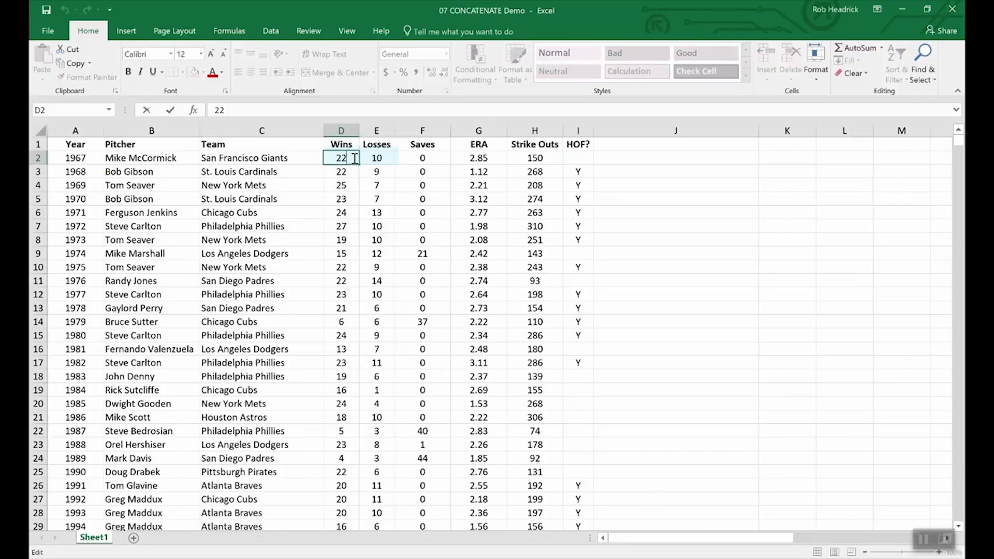
{"action": "type", "text": "-"}
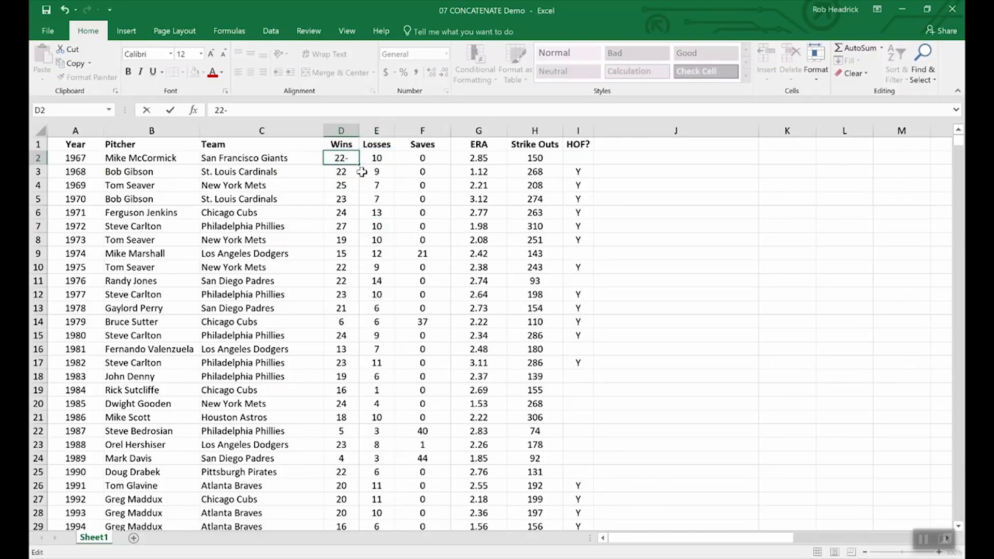
{"action": "type", "text": "10"}
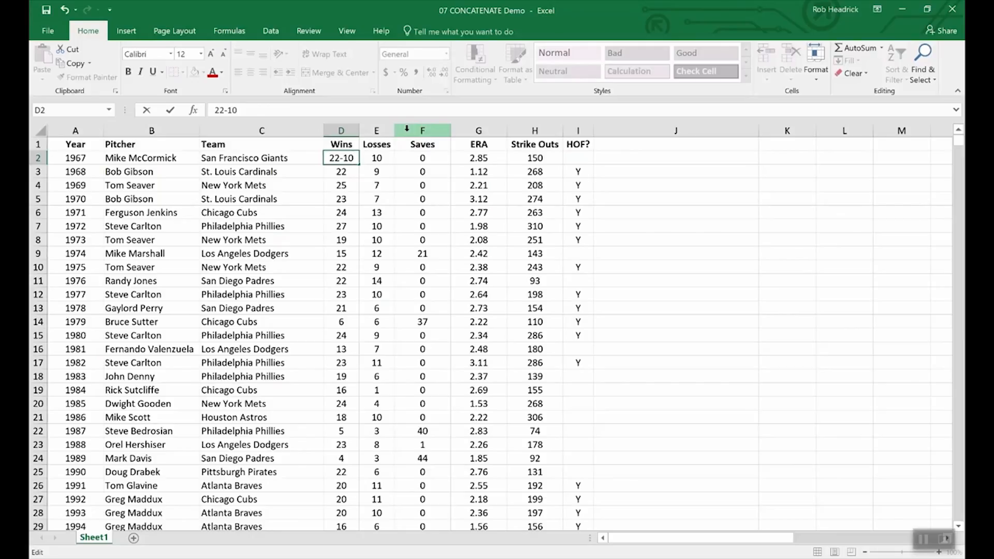
{"action": "key", "text": "BackSpace"}
{"action": "key", "text": "BackSpace"}
{"action": "key", "text": "BackSpace"}
{"action": "key", "text": "Return"}
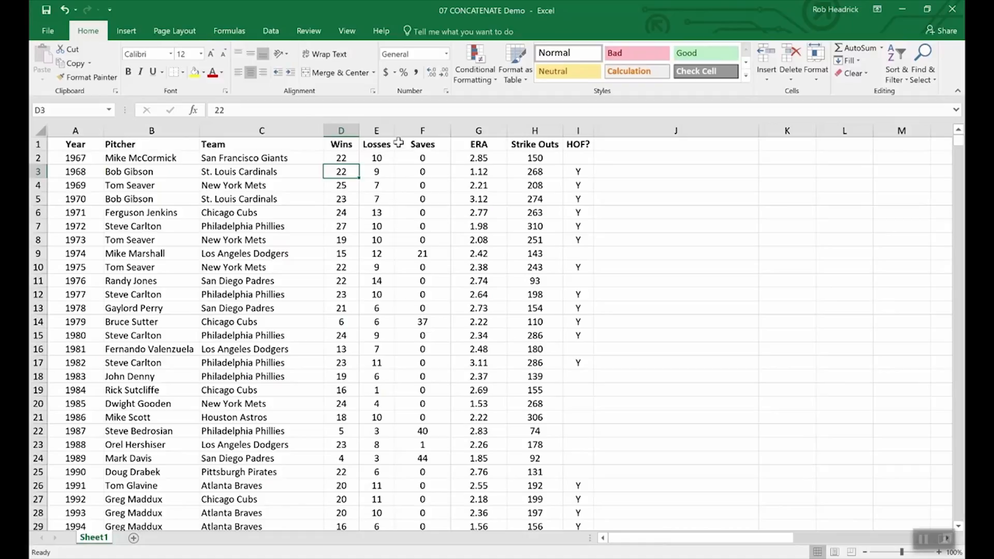
{"action": "right_click", "coordinate": [409, 132]}
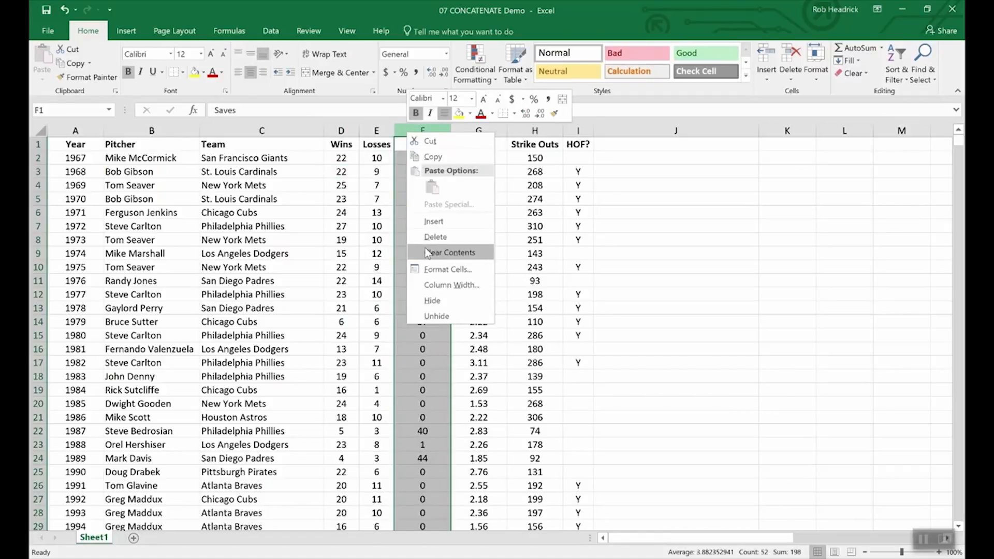
Insert a new column before Saves and give it the heading W-L in F1
{"action": "key", "text": "Escape"}
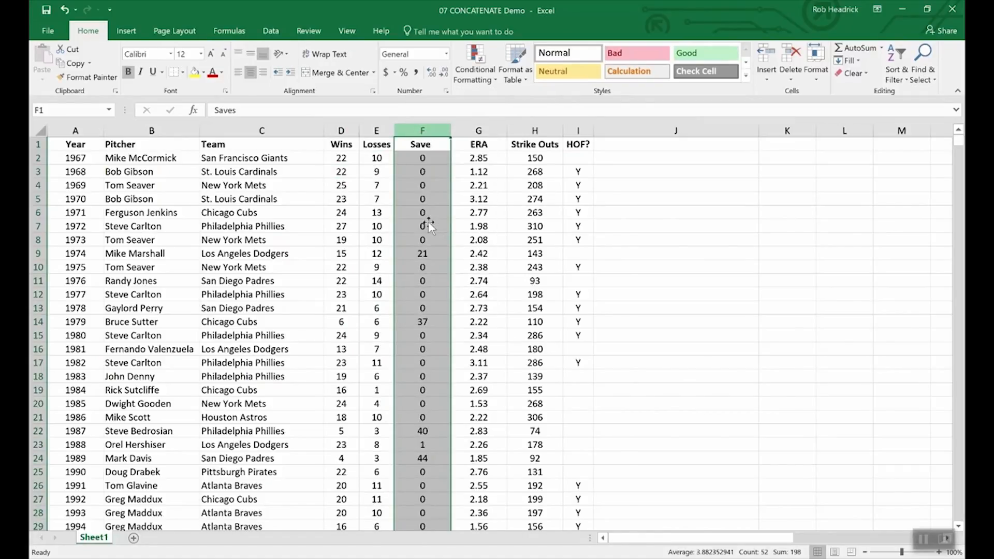
{"action": "left_click", "coordinate": [413, 144]}
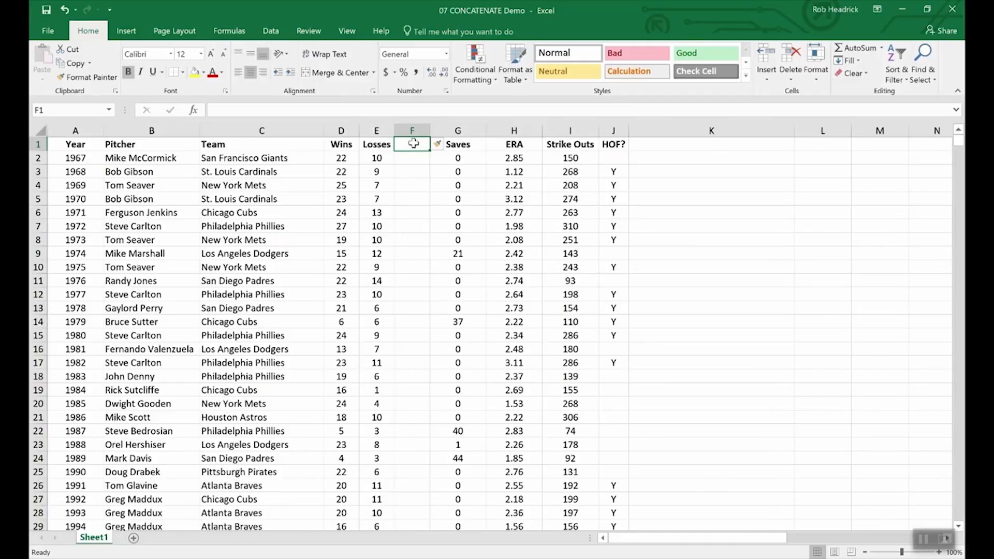
{"action": "type", "text": "W-"}
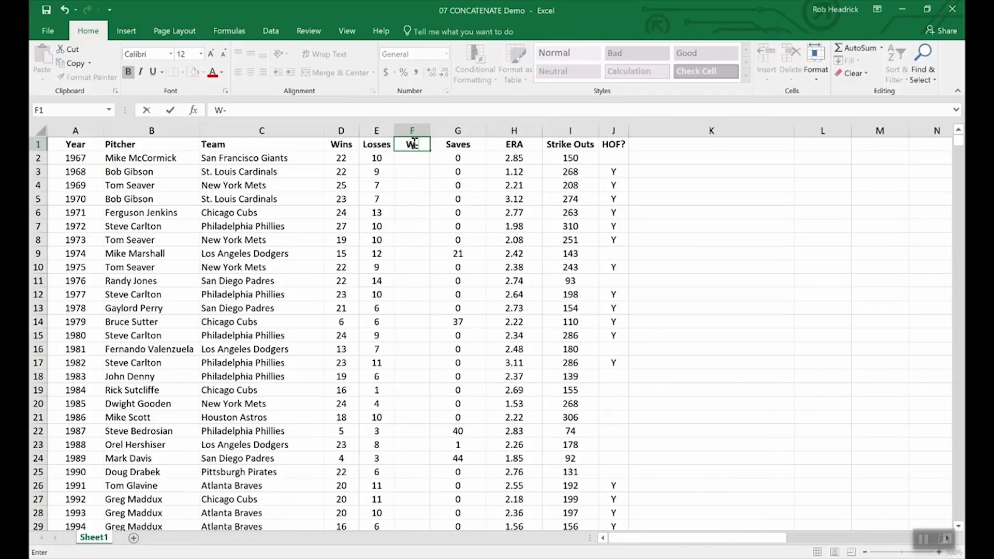
{"action": "type", "text": "L"}
{"action": "key", "text": "Return"}
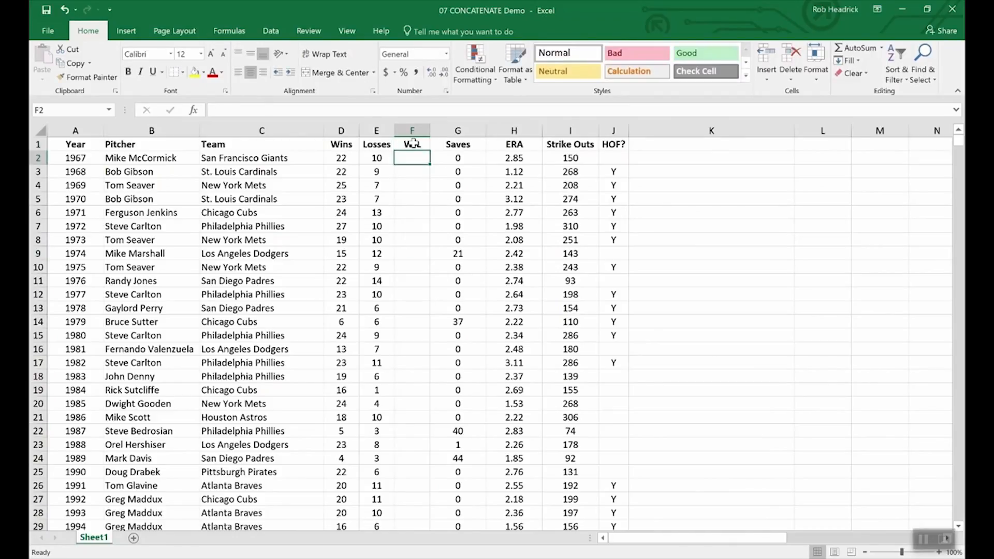
Enter =CONCATENATE(D2,E2) in F2 to join Wins and Losses, showing 2210
{"action": "type", "text": "="}
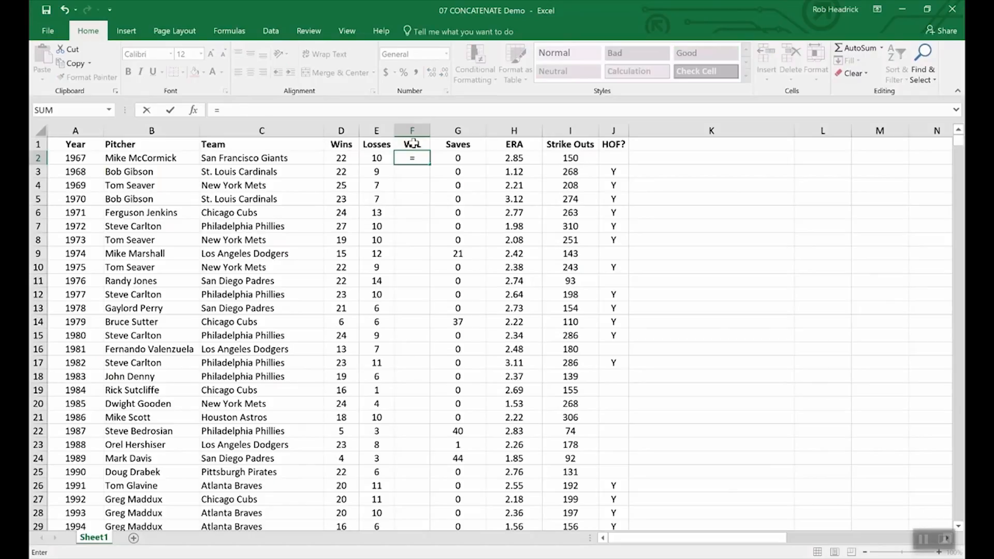
{"action": "type", "text": "conc"}
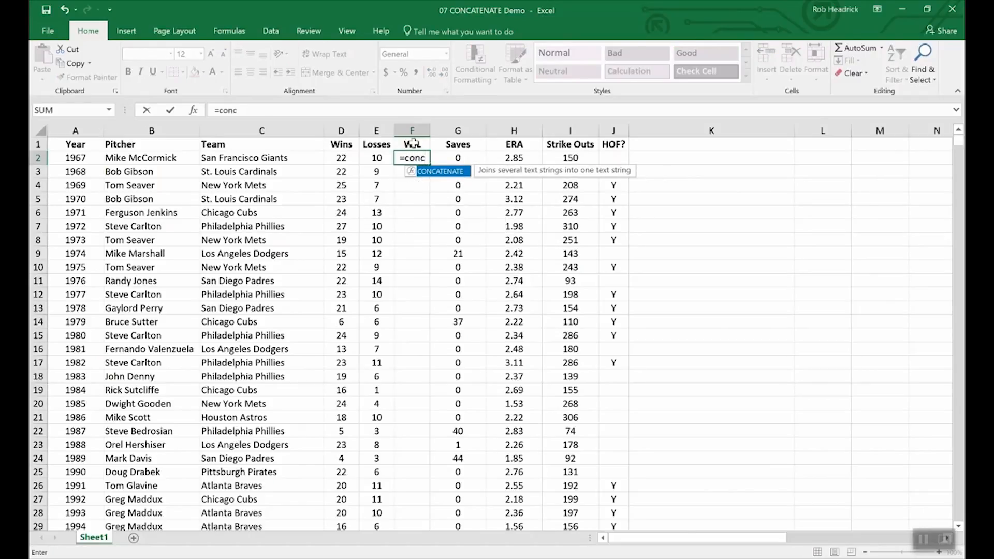
{"action": "double_click", "coordinate": [446, 175]}
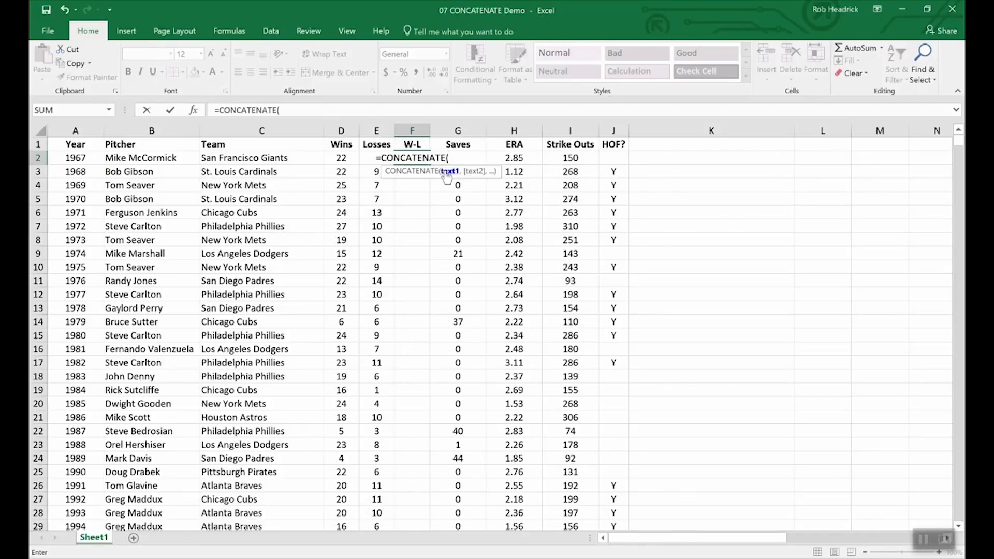
{"action": "left_click", "coordinate": [341, 159]}
{"action": "type", "text": ","}
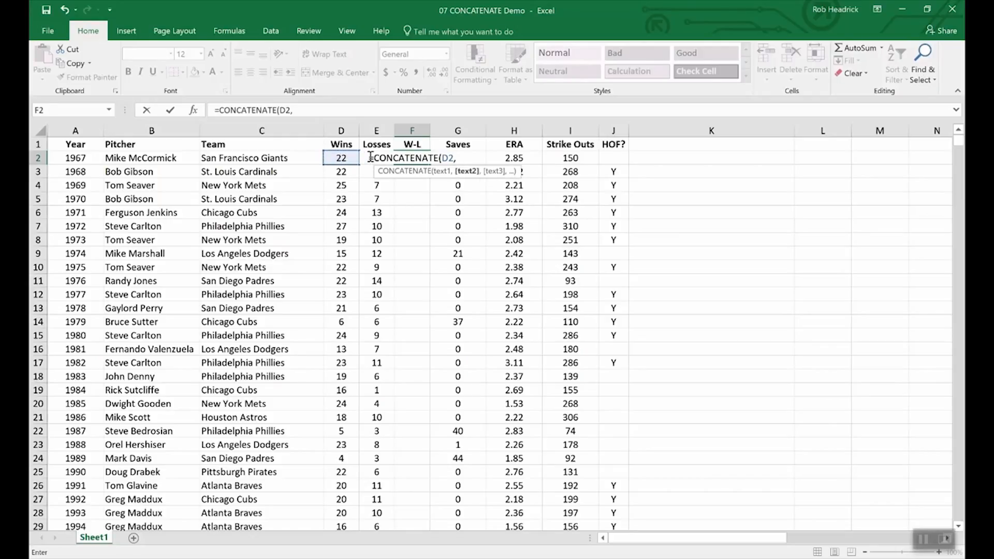
{"action": "type", "text": "e2"}
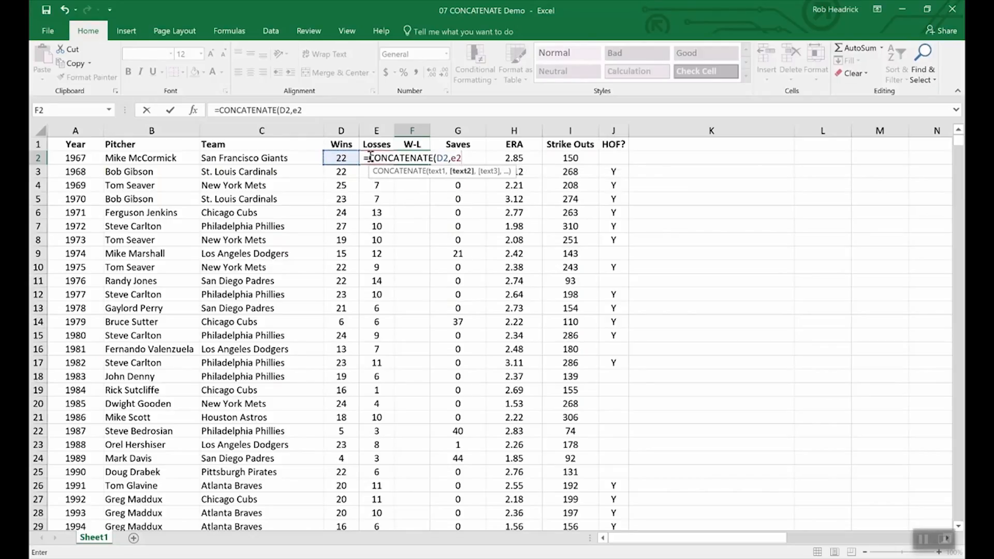
{"action": "key", "text": "Return"}
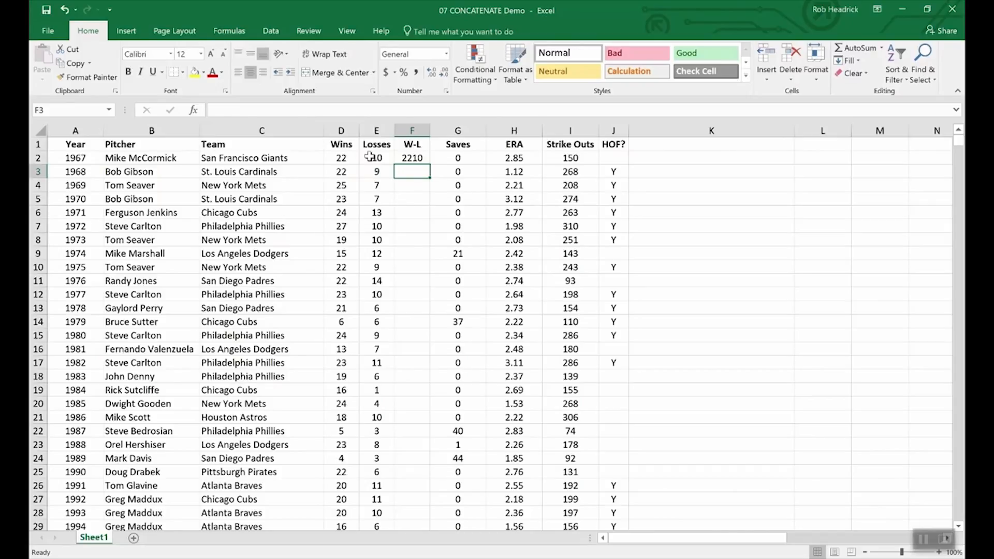
Change F2 to =CONCATENATE(D2,"-",E2) and fill it down to F11, showing 22-10 through 22-14
{"action": "left_click", "coordinate": [411, 157]}
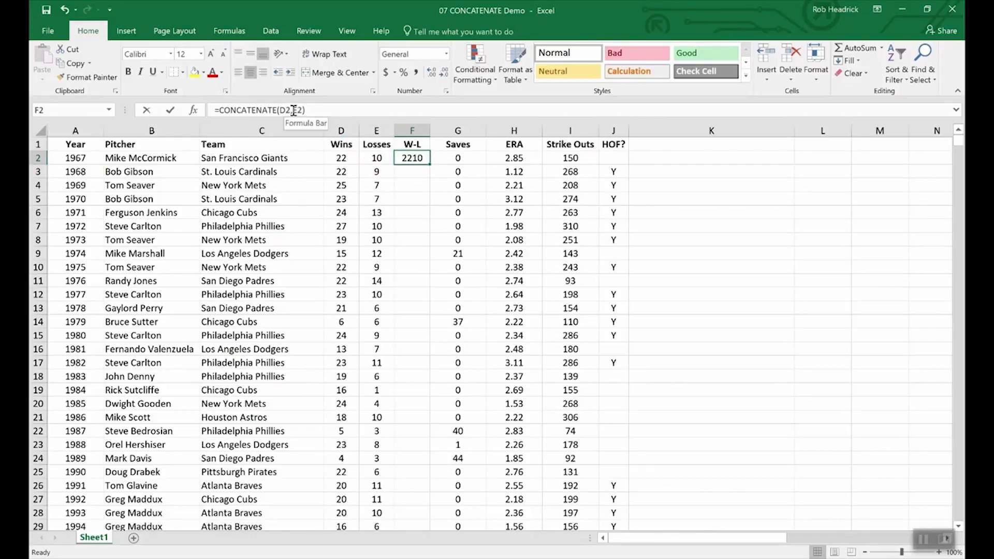
{"action": "left_click", "coordinate": [293, 110]}
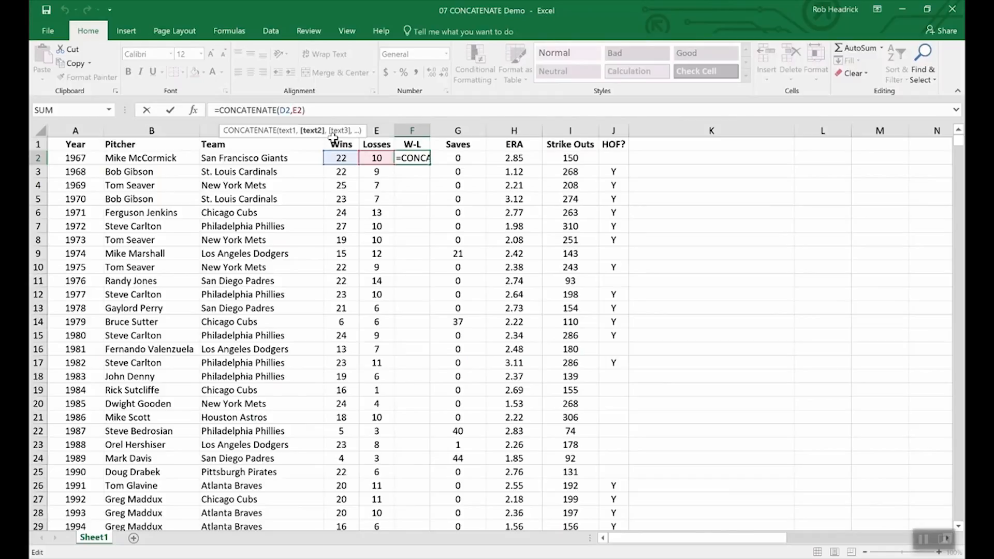
{"action": "type", "text": "\"-\""}
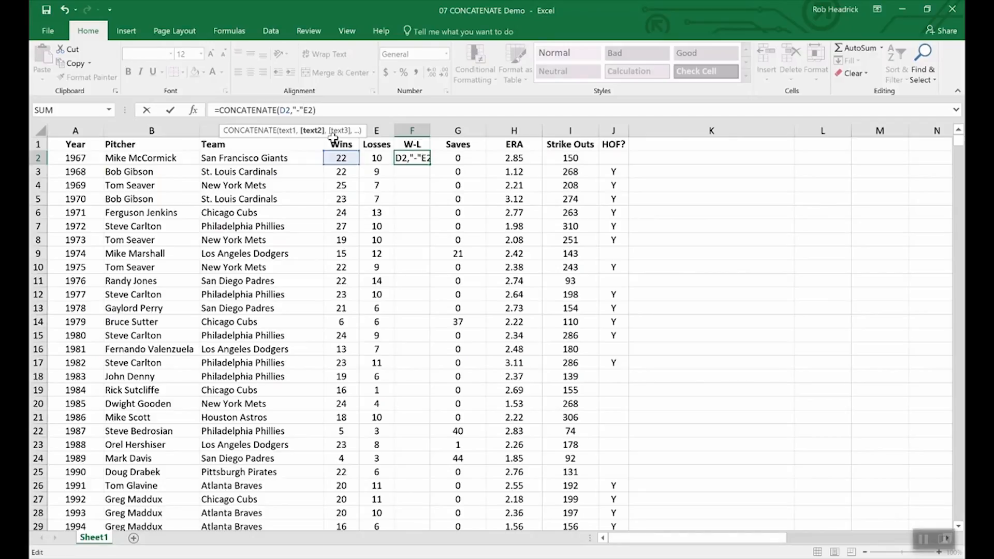
{"action": "type", "text": ","}
{"action": "key", "text": "Return"}
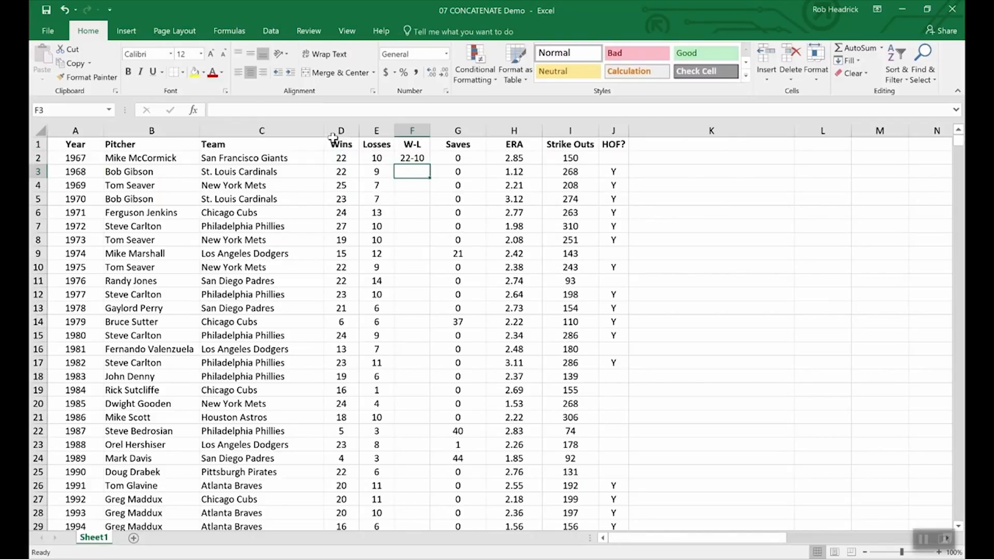
{"action": "left_click", "coordinate": [413, 159]}
{"action": "left_click_drag", "start_coordinate": [428, 165], "coordinate": [422, 286]}
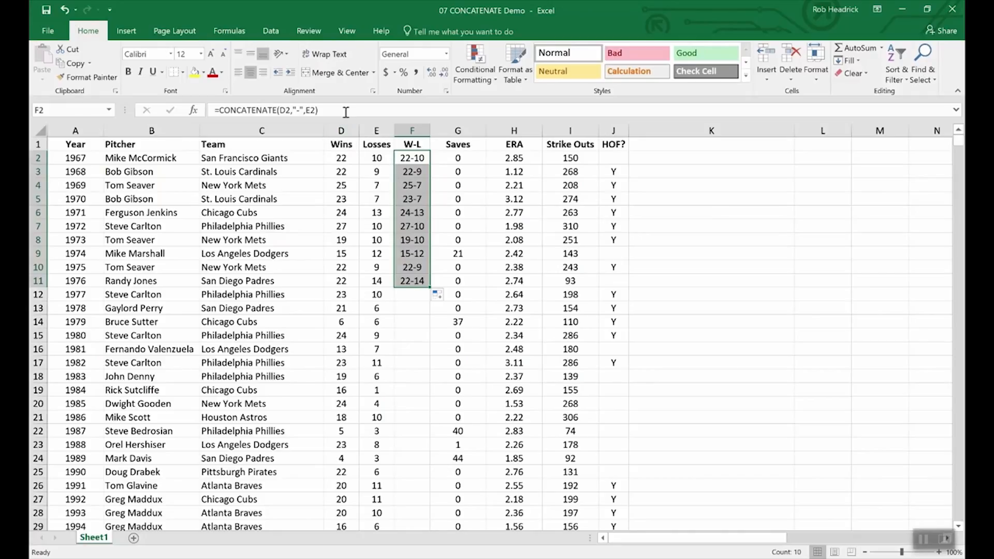
{"action": "left_click", "coordinate": [342, 143]}
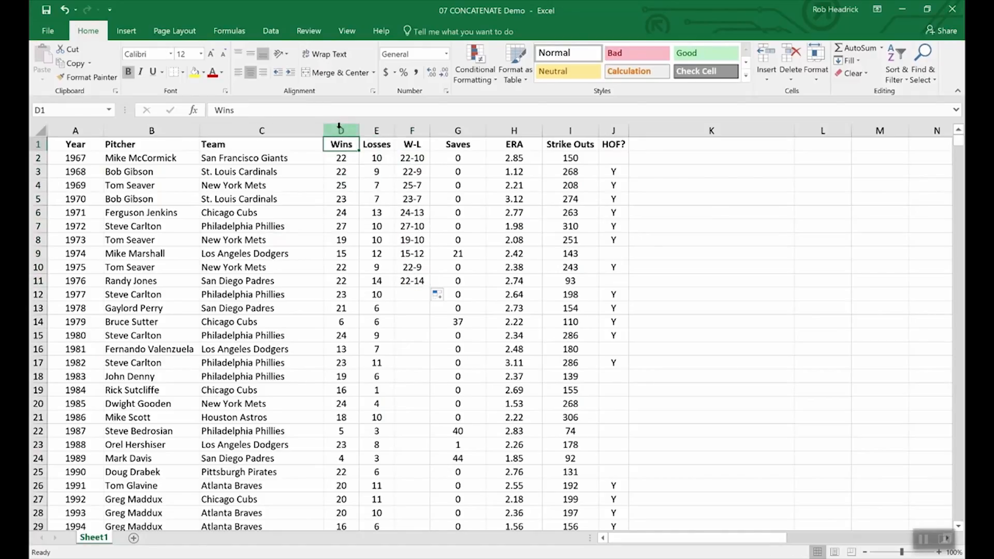
{"action": "left_click", "coordinate": [340, 130]}
{"action": "left_click_drag", "start_coordinate": [362, 129], "coordinate": [374, 130]}
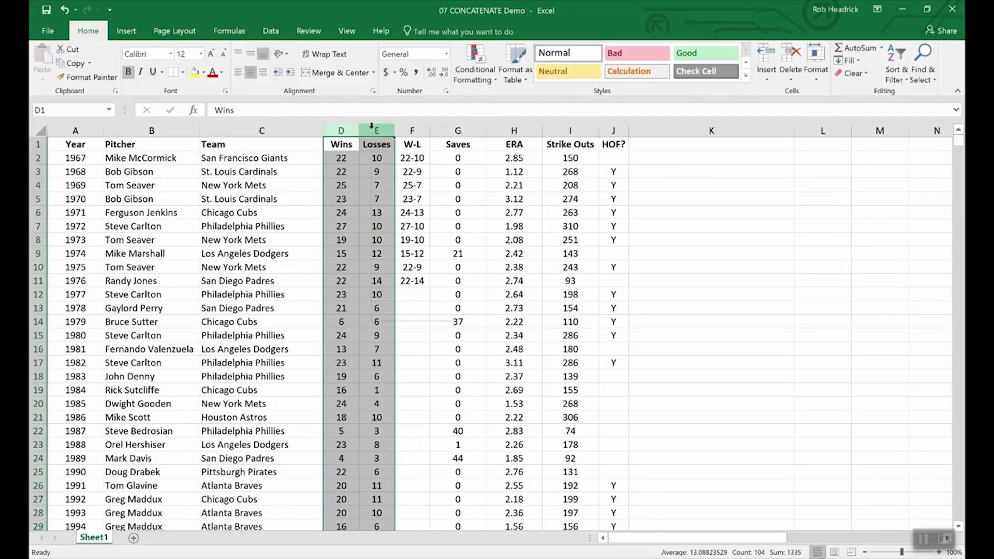
{"action": "right_click", "coordinate": [373, 130]}
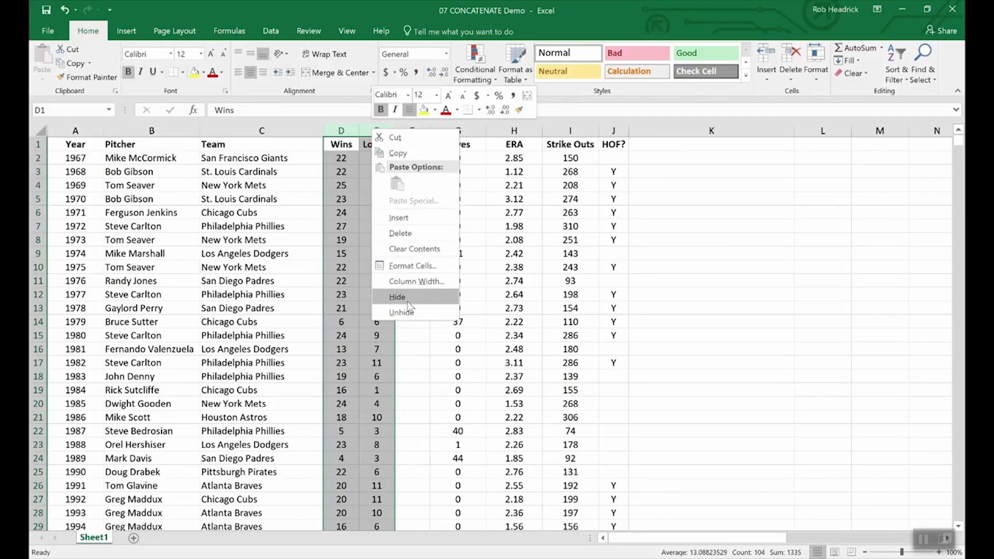
{"action": "key", "text": "Escape"}
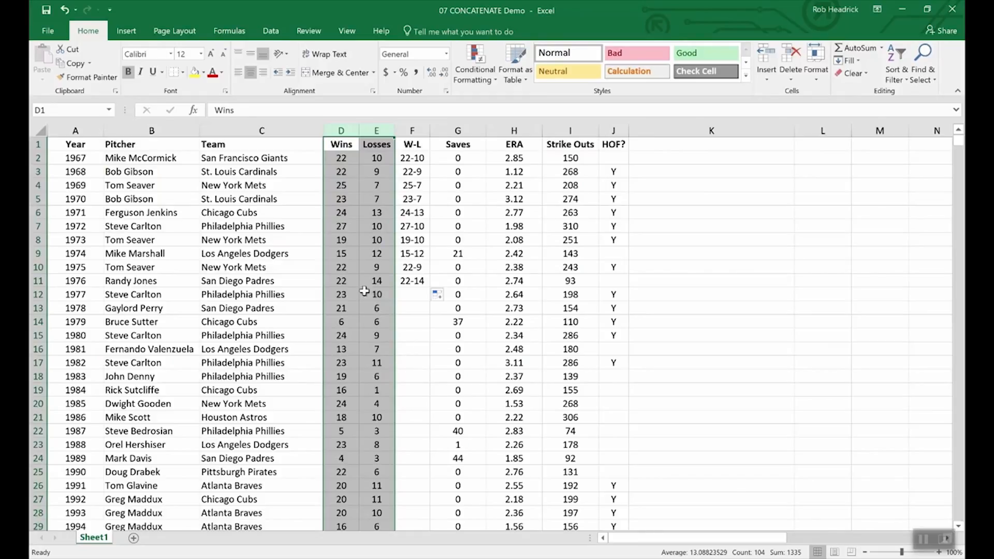
{"action": "left_click", "coordinate": [357, 284]}
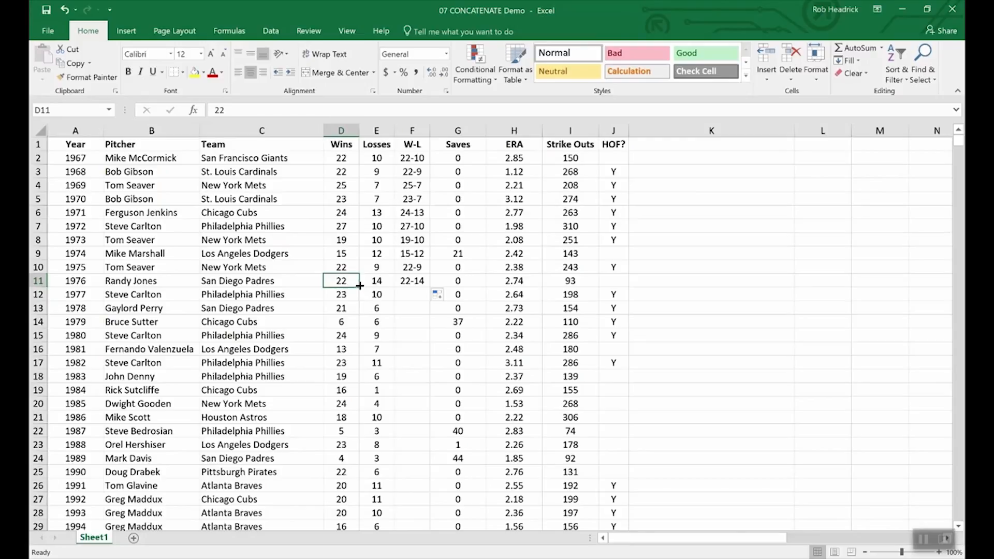
Insert a blank column G after W-L and copy the W-L results in F2:F11
{"action": "right_click", "coordinate": [448, 133]}
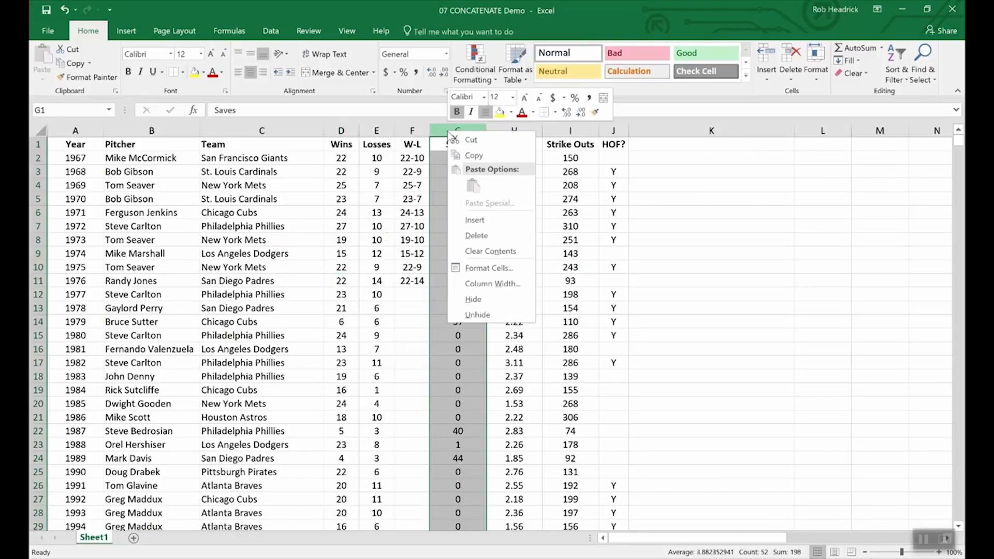
{"action": "left_click", "coordinate": [480, 217]}
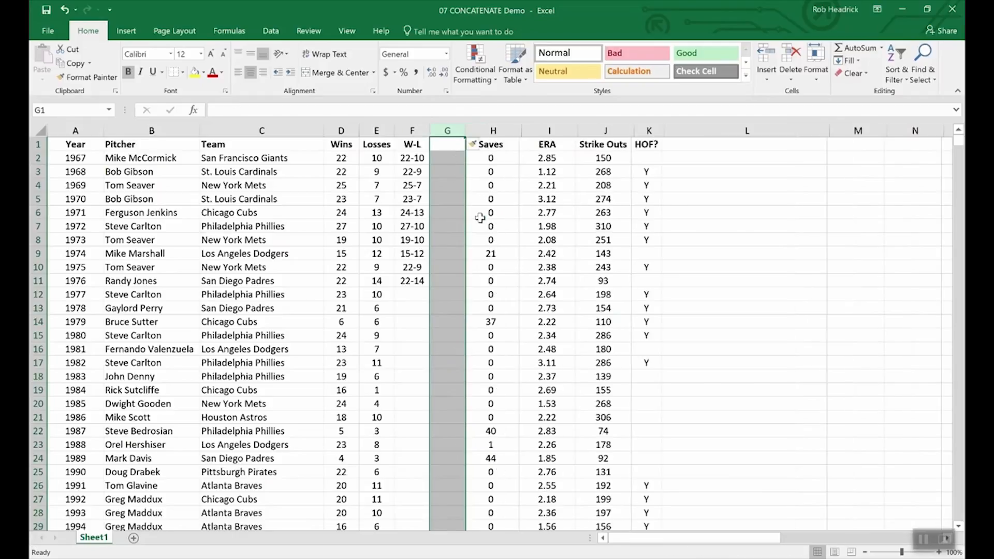
{"action": "left_click", "coordinate": [444, 144]}
{"action": "left_click_drag", "start_coordinate": [411, 158], "coordinate": [412, 282]}
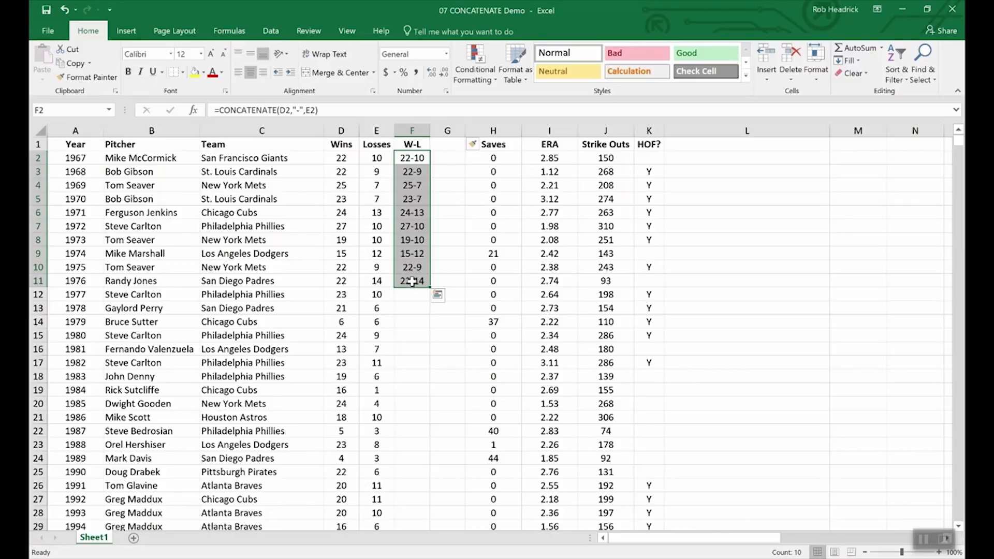
{"action": "key", "text": "ctrl+c"}
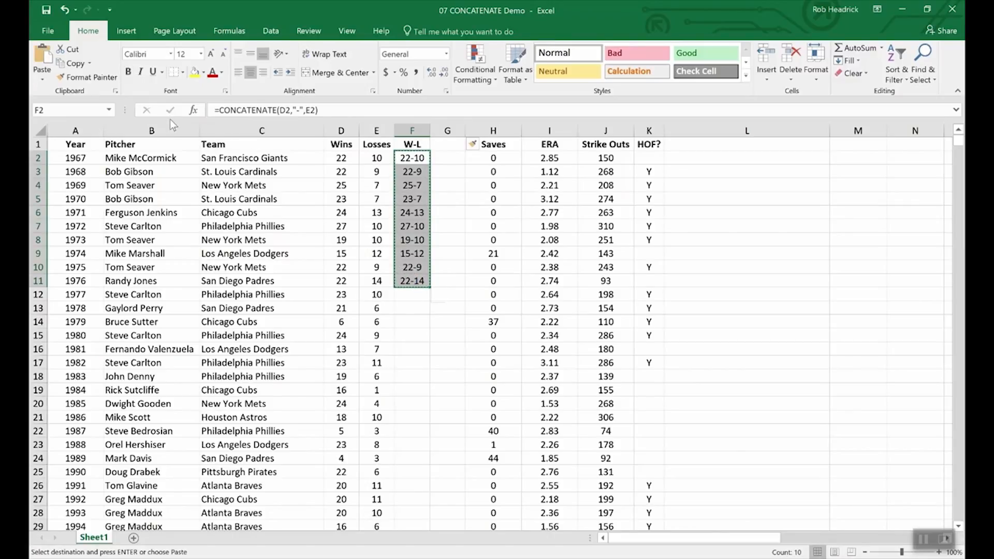
Paste the copied W-L results into G2:G11 as plain values only
{"action": "left_click", "coordinate": [42, 77]}
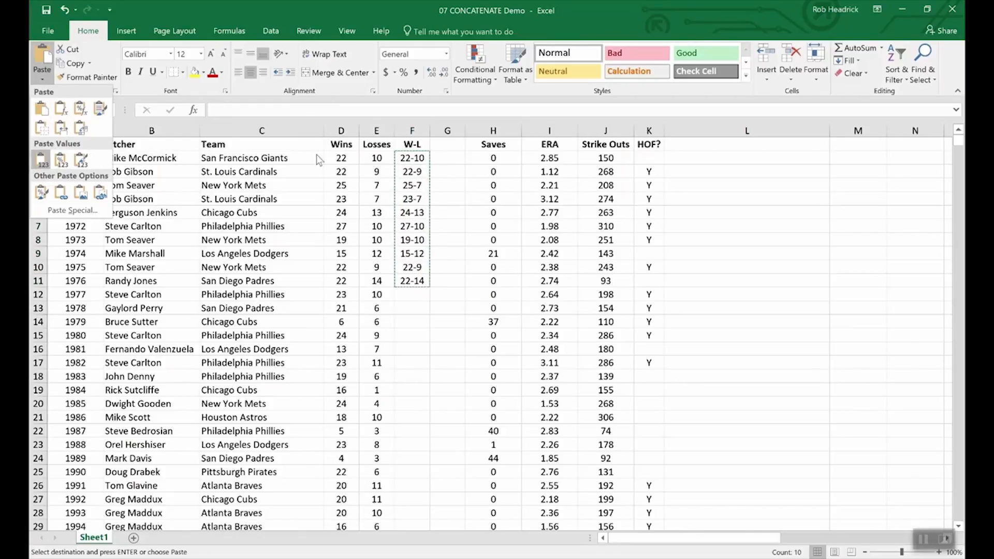
{"action": "left_click", "coordinate": [449, 157]}
{"action": "left_click_drag", "start_coordinate": [450, 157], "coordinate": [449, 285]}
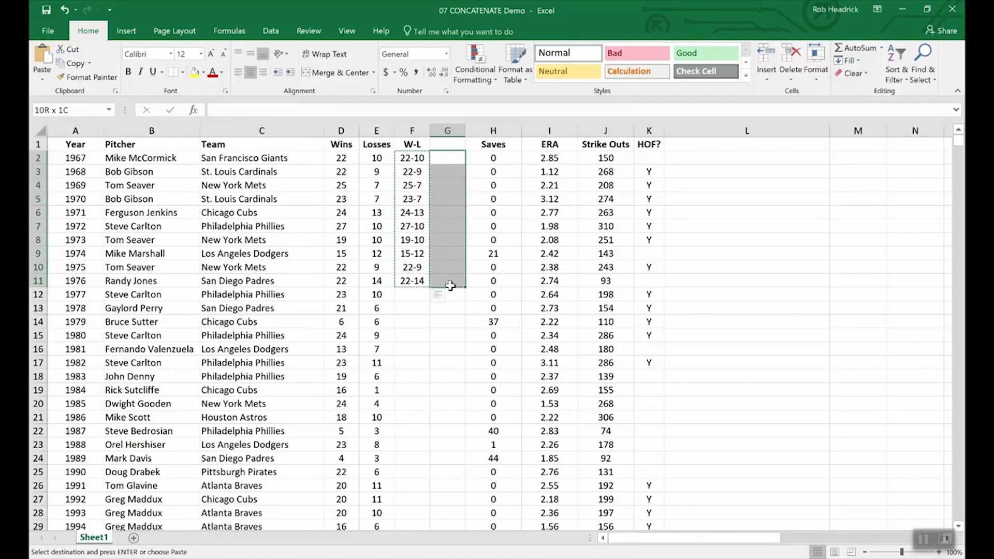
{"action": "left_click", "coordinate": [43, 80]}
{"action": "left_click", "coordinate": [42, 160]}
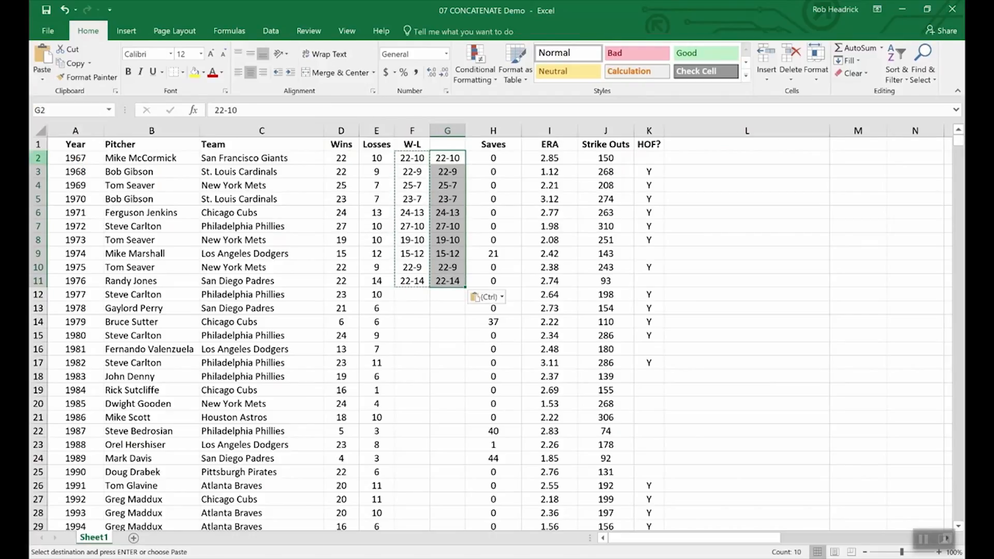
{"action": "left_click", "coordinate": [443, 311]}
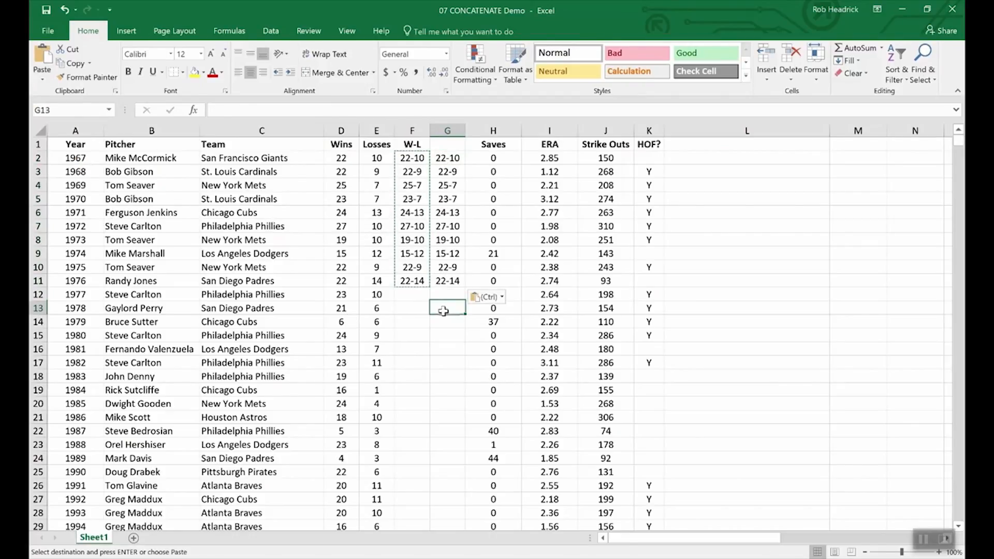
{"action": "left_click", "coordinate": [407, 197]}
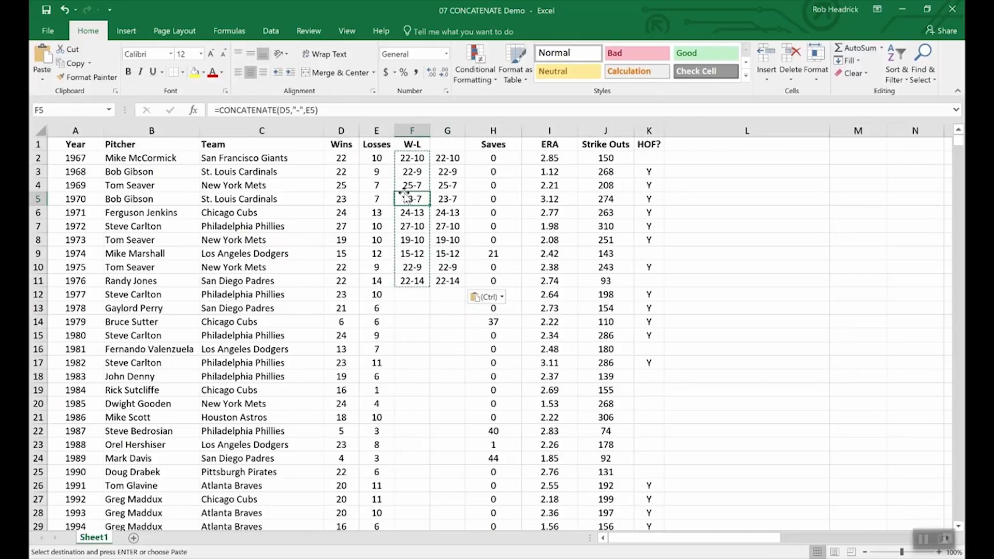
Confirm G5 holds a plain value, then select cells E13 and E12
{"action": "left_click", "coordinate": [447, 203]}
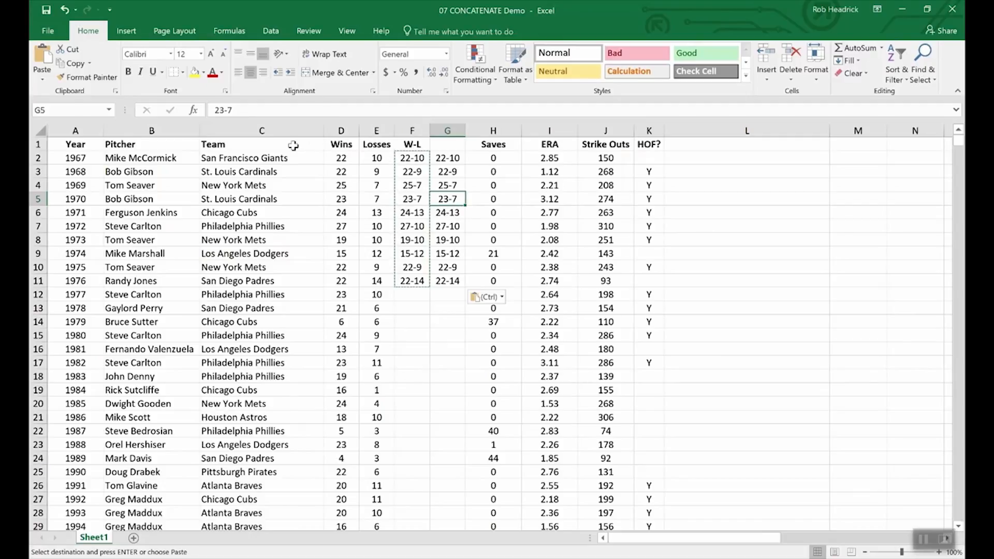
{"action": "left_click", "coordinate": [334, 322]}
{"action": "left_click", "coordinate": [337, 309]}
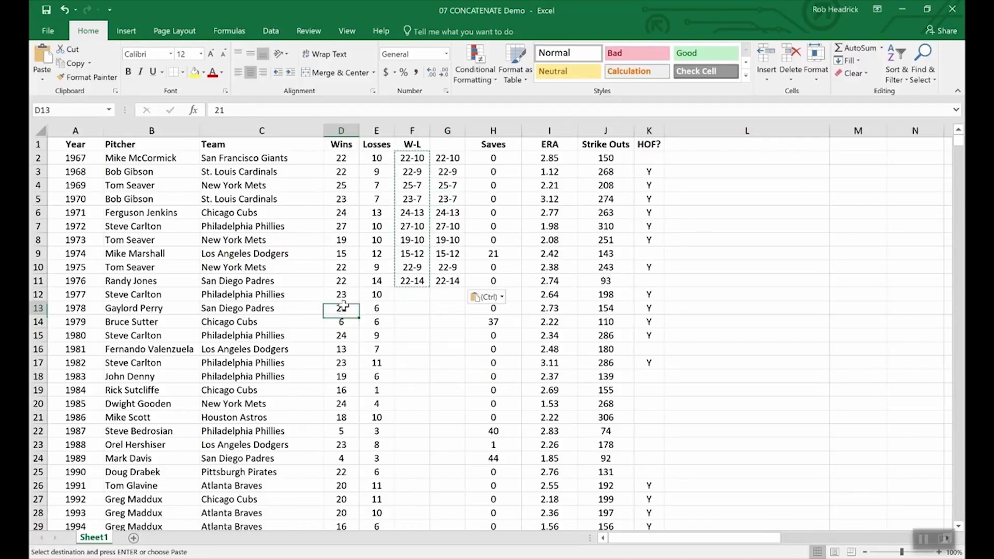
{"action": "left_click", "coordinate": [386, 308]}
{"action": "left_click", "coordinate": [382, 294]}
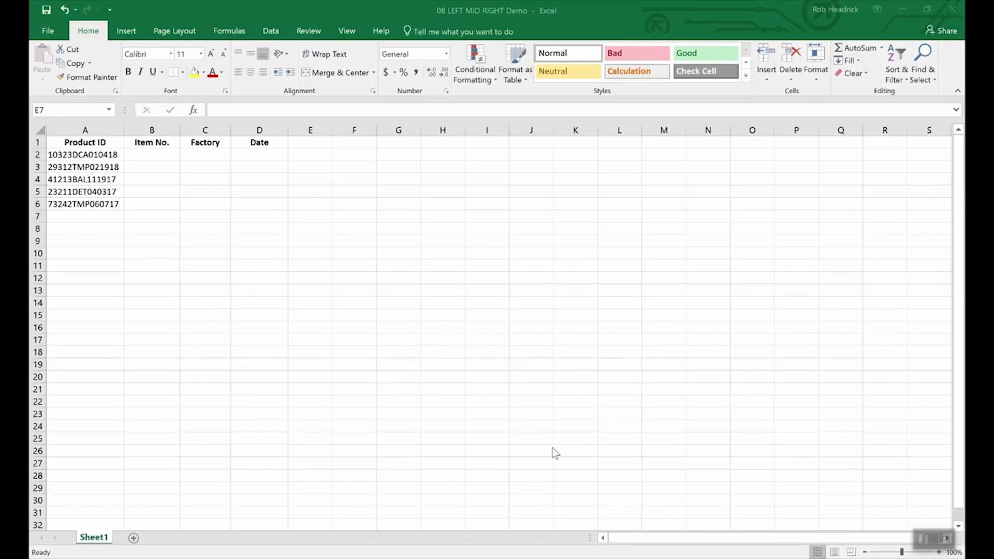
Switch to the 08 LEFT MID RIGHT Demo workbook and select A2, then the Date cell D2
{"action": "left_click", "coordinate": [447, 398]}
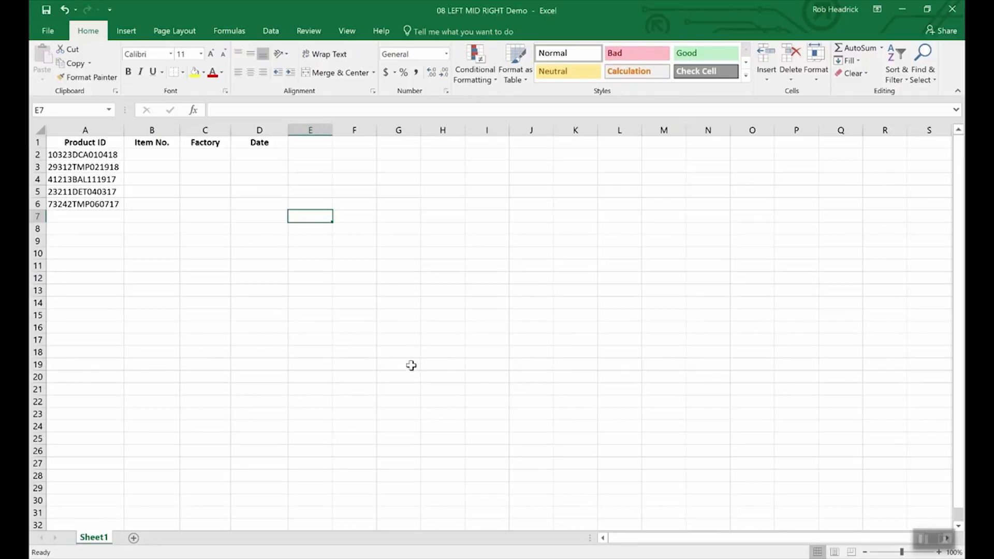
{"action": "left_click", "coordinate": [103, 156]}
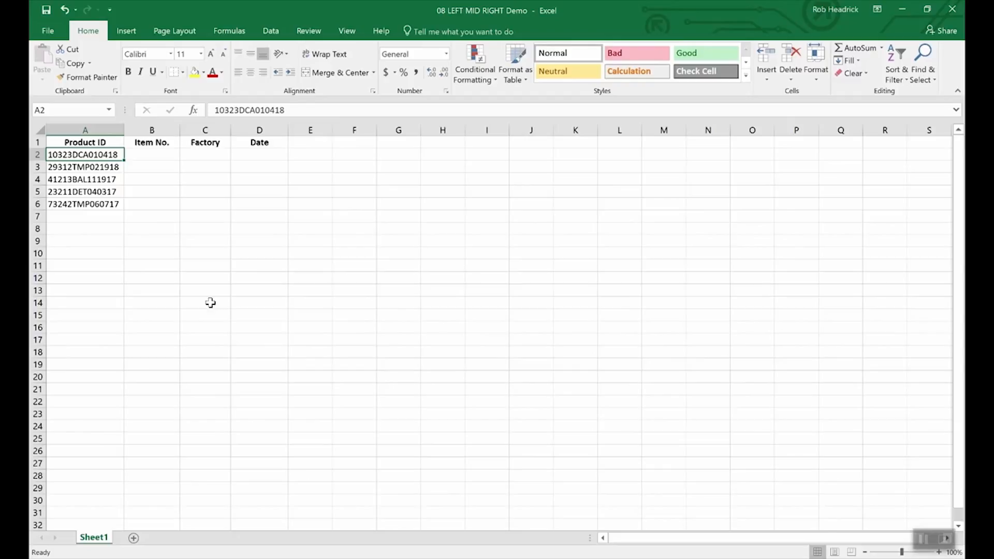
{"action": "left_click", "coordinate": [263, 156]}
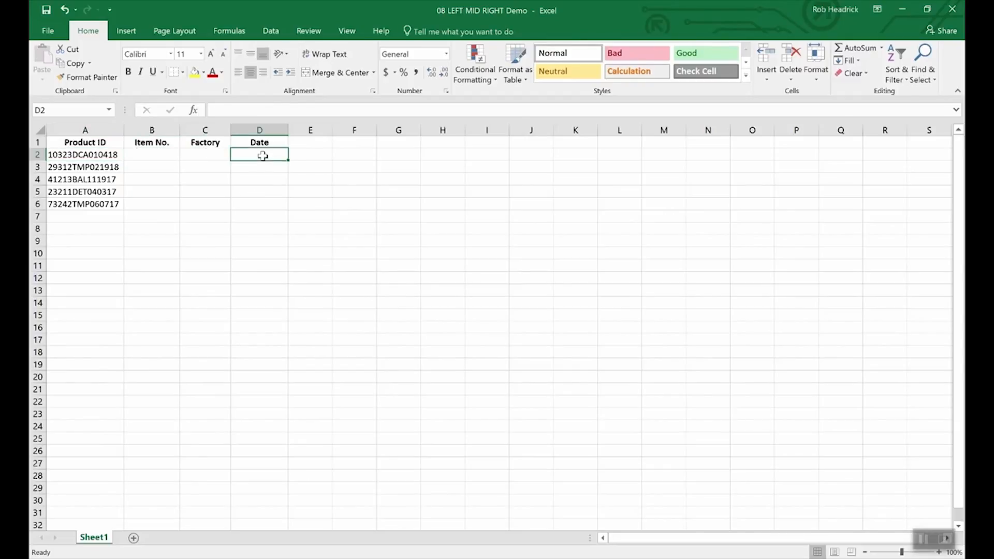
Enter =RIGHT(A2,6) in D2 to extract the date 010418
{"action": "type", "text": "=right"}
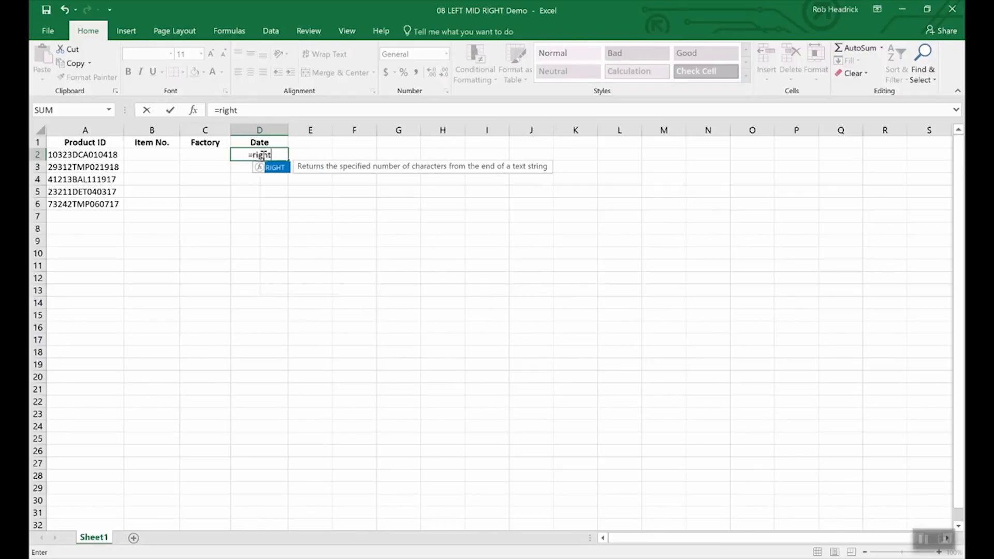
{"action": "type", "text": "("}
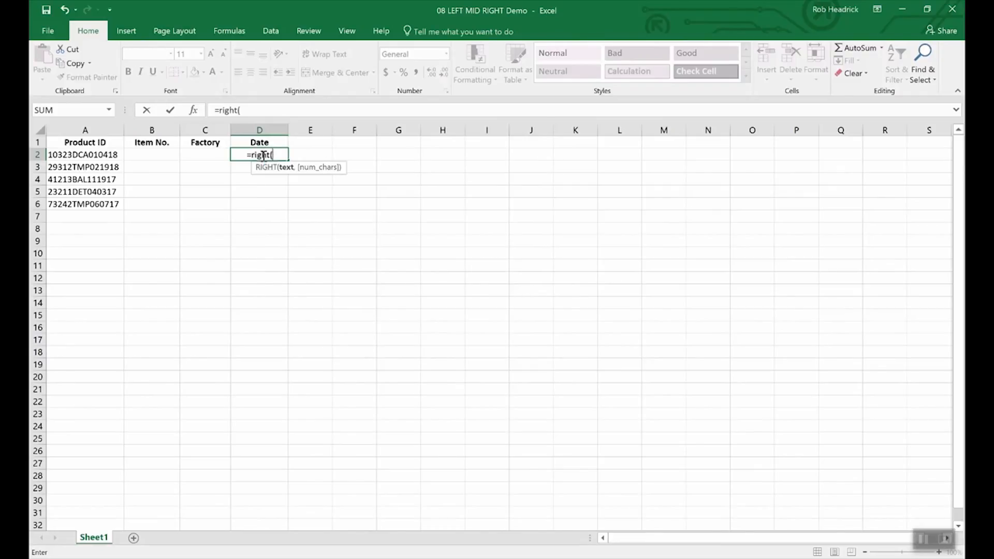
{"action": "type", "text": "a2"}
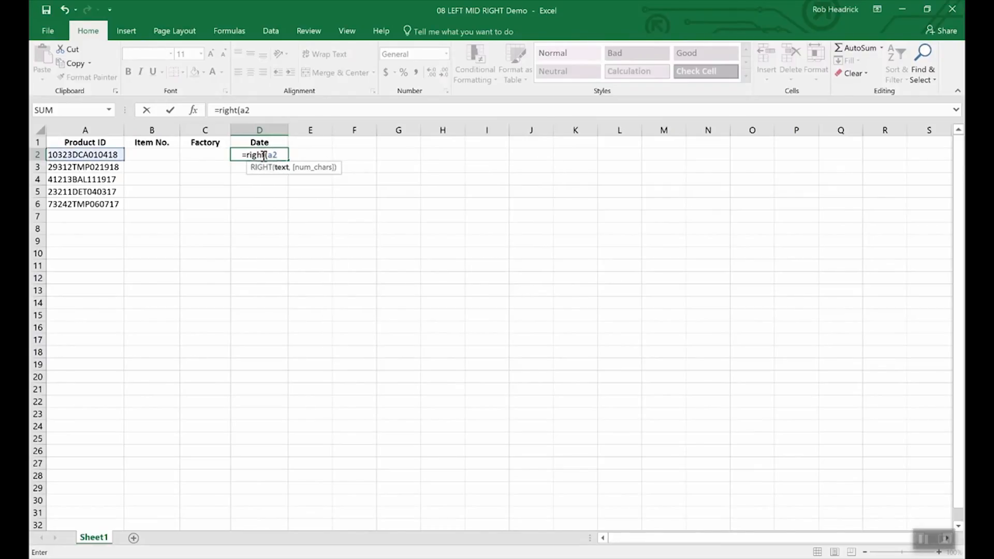
{"action": "type", "text": ","}
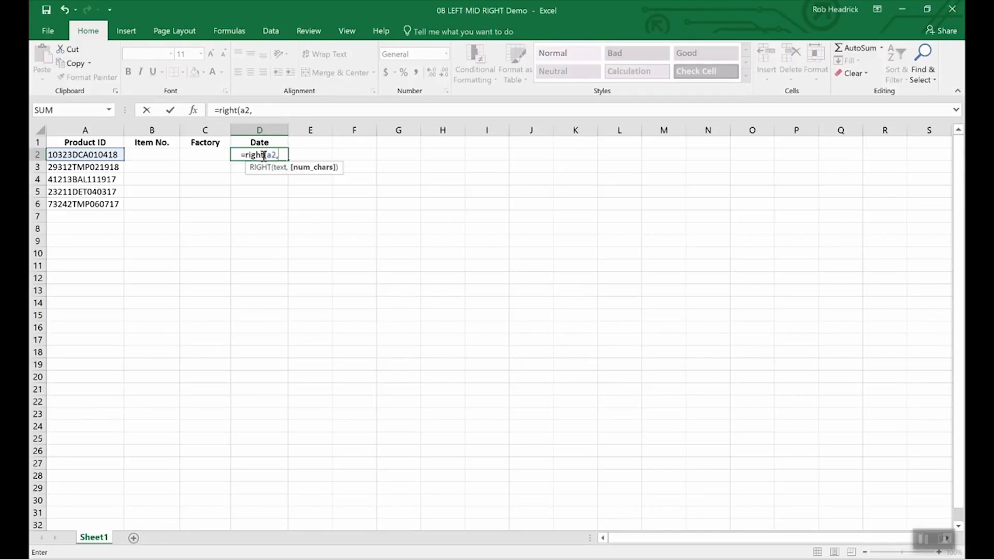
{"action": "type", "text": "6"}
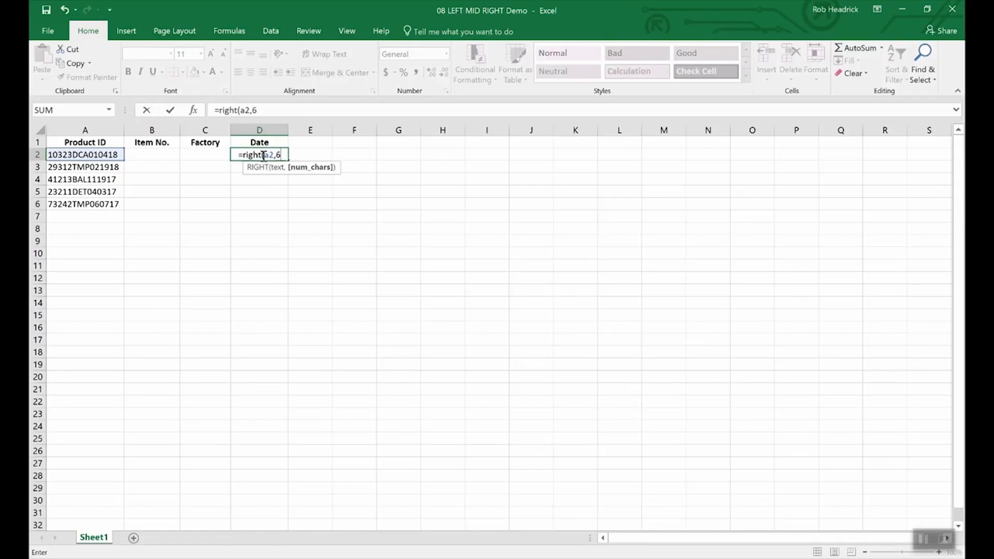
{"action": "type", "text": ")"}
{"action": "key", "text": "Return"}
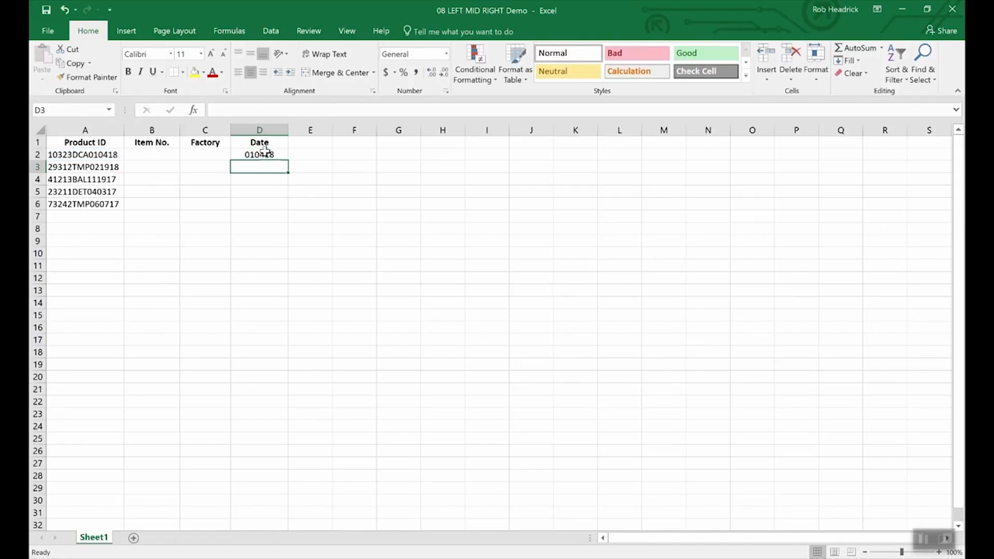
{"action": "left_click", "coordinate": [266, 154]}
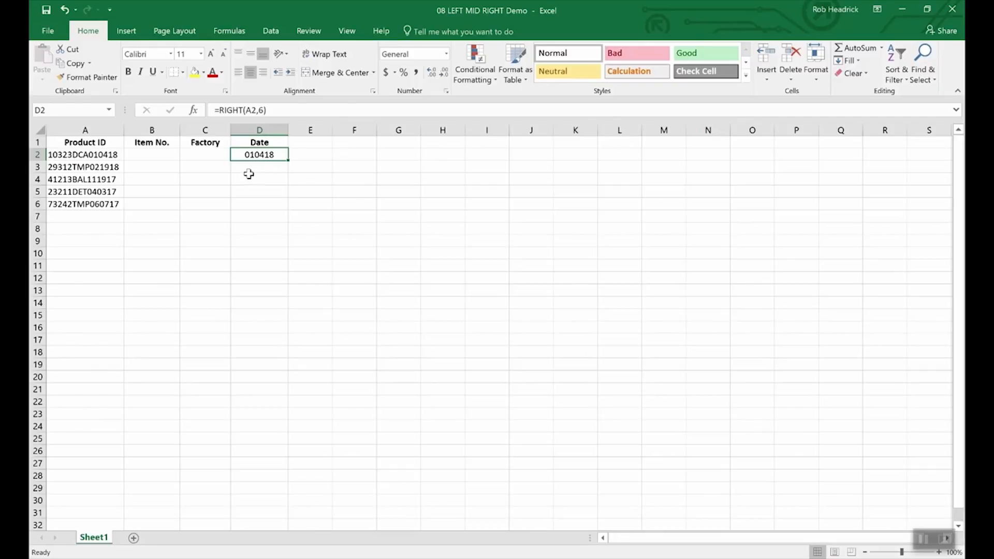
{"action": "left_click", "coordinate": [156, 156]}
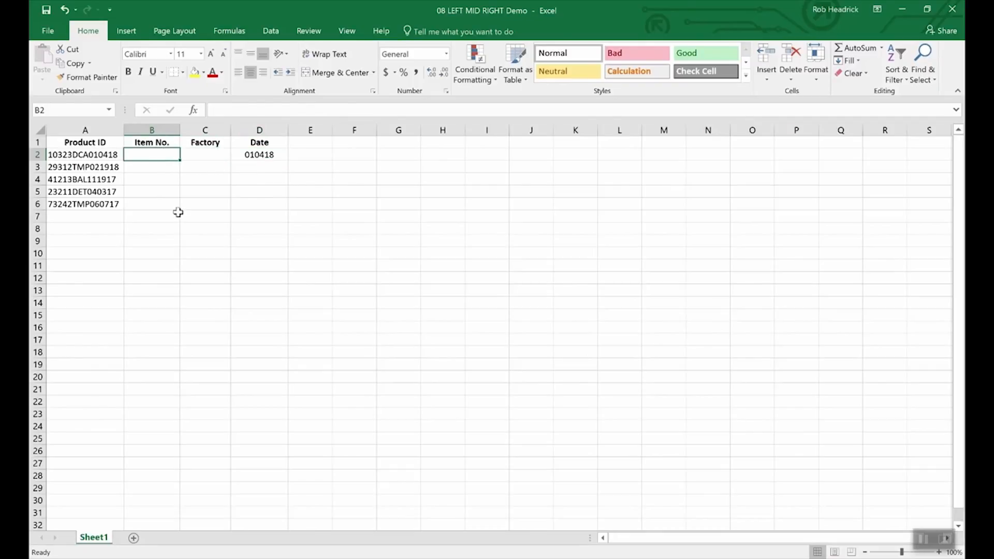
Enter =LEFT(A2,5) in B2 to extract the item number 10323
{"action": "type", "text": "="}
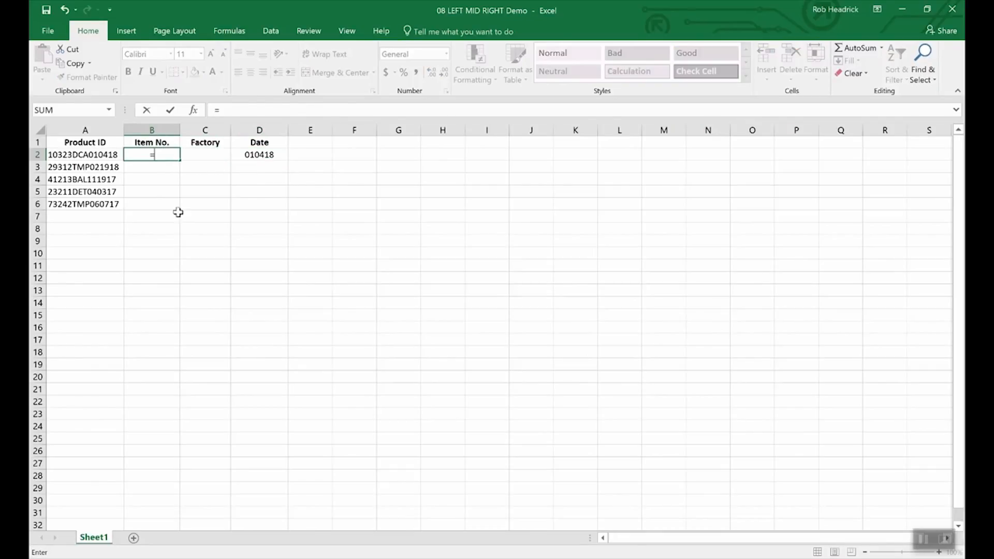
{"action": "type", "text": "lef"}
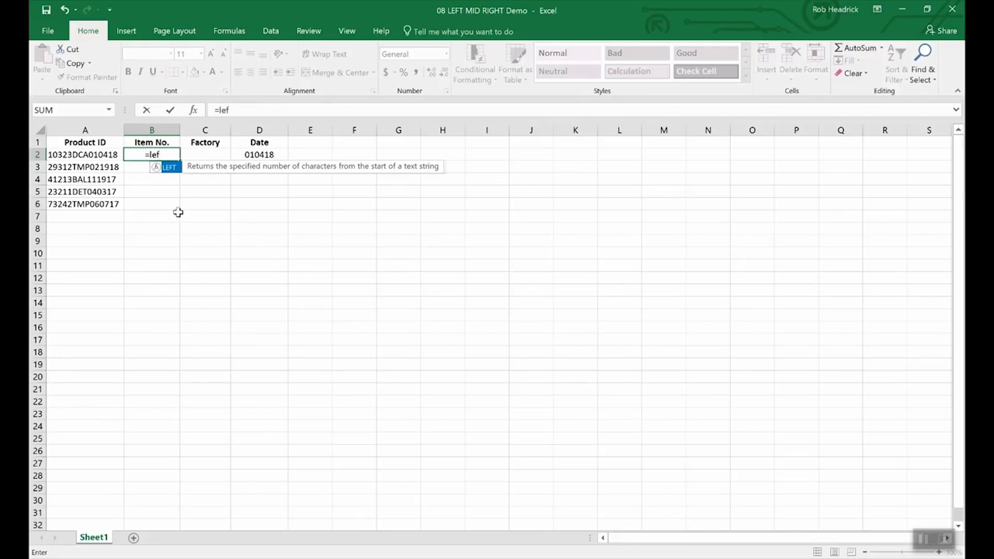
{"action": "type", "text": "t(a"}
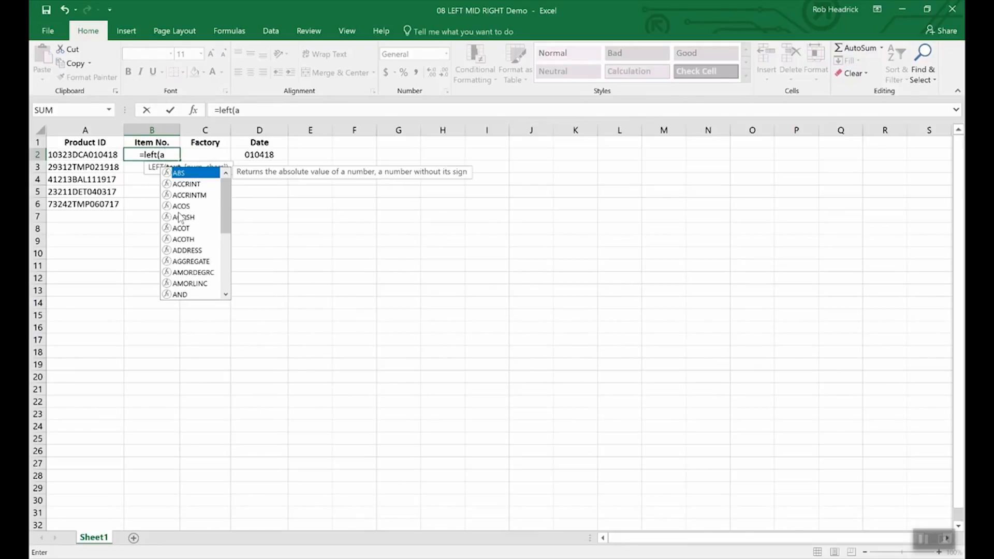
{"action": "type", "text": "2,"}
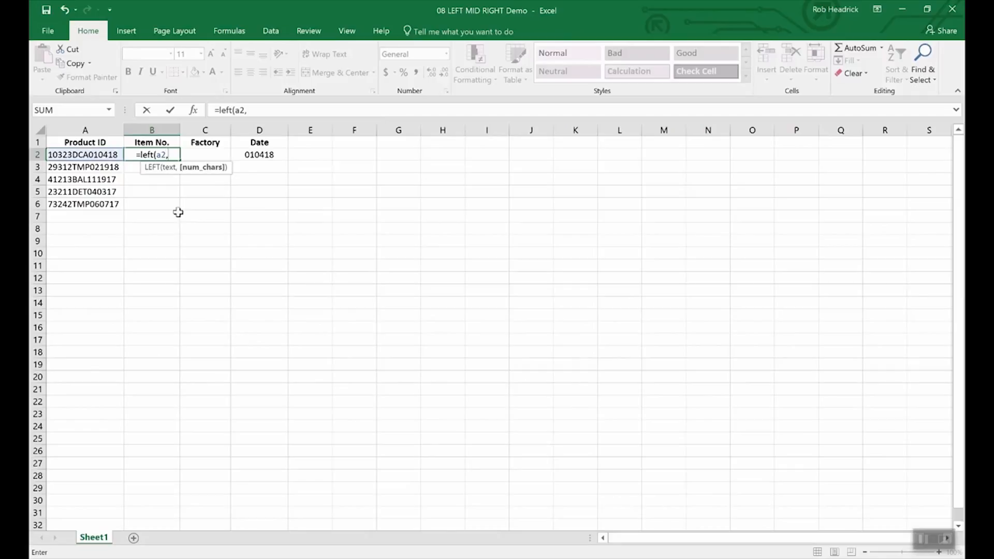
{"action": "type", "text": "5"}
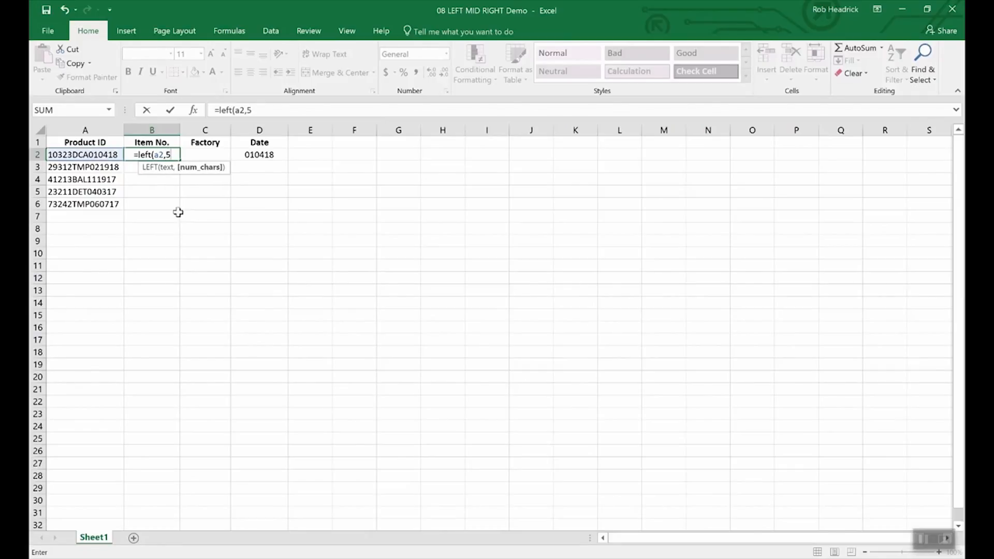
{"action": "type", "text": ")"}
{"action": "key", "text": "Return"}
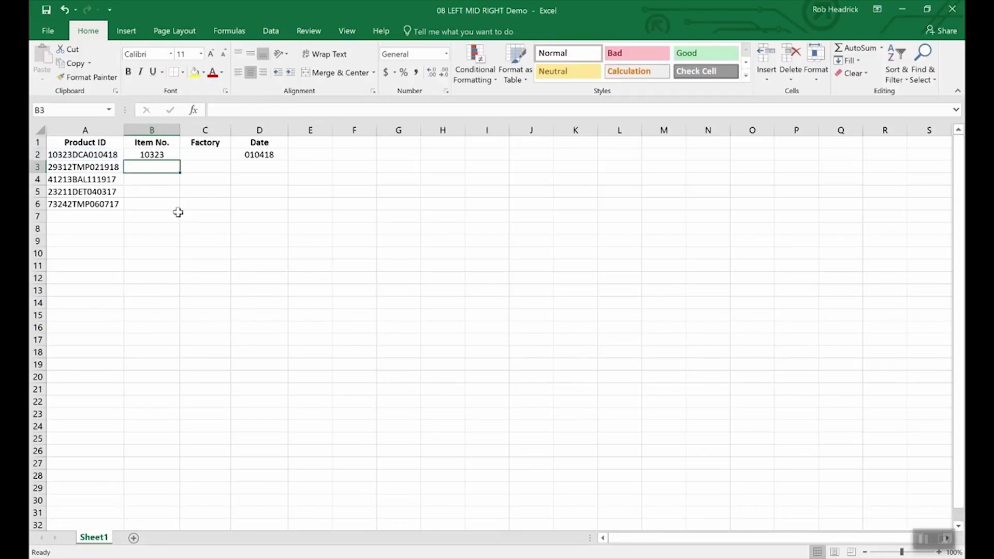
{"action": "key", "text": "Up"}
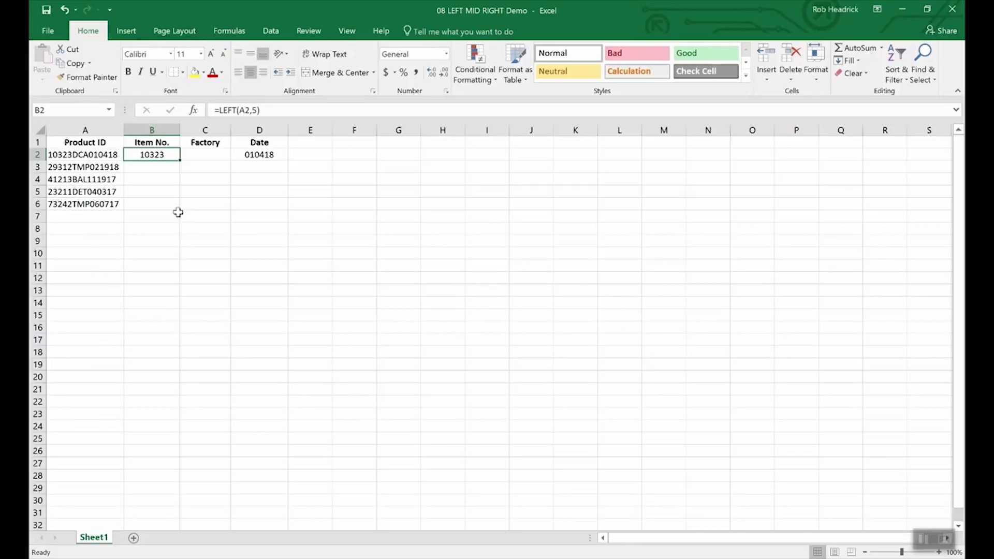
{"action": "key", "text": "Right"}
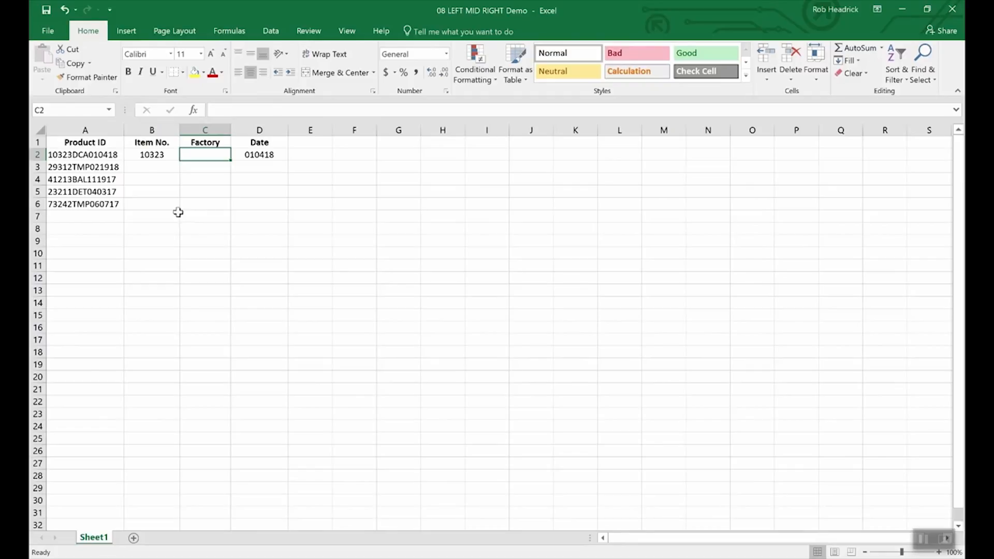
Enter =MID(A2,6,3) in C2 so it returns the factory code DCA
{"action": "type", "text": "="}
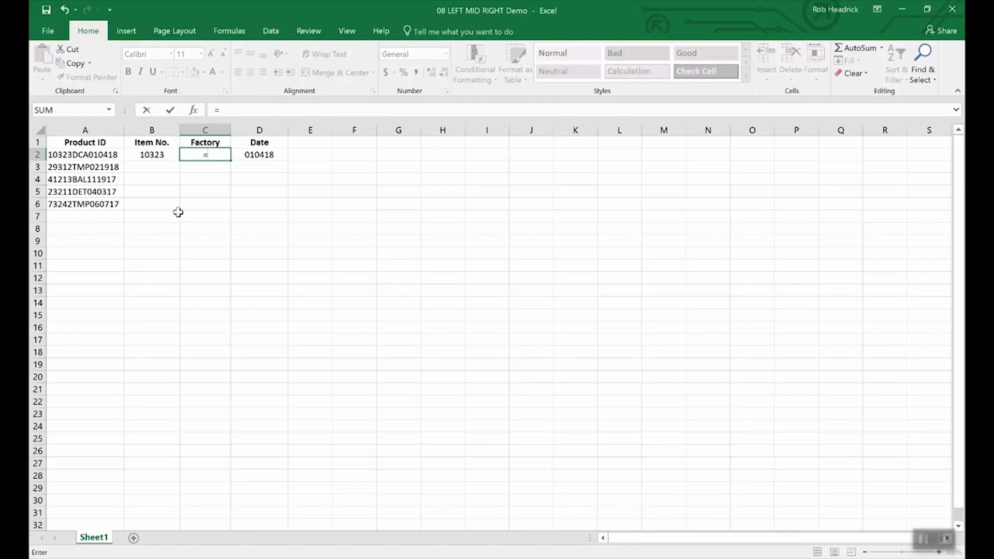
{"action": "type", "text": "mid(a2"}
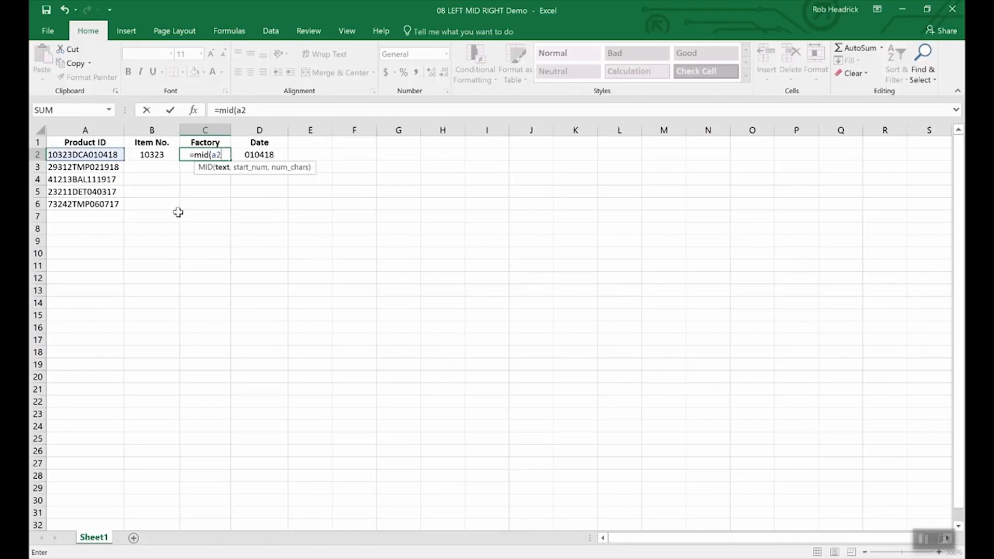
{"action": "type", "text": ","}
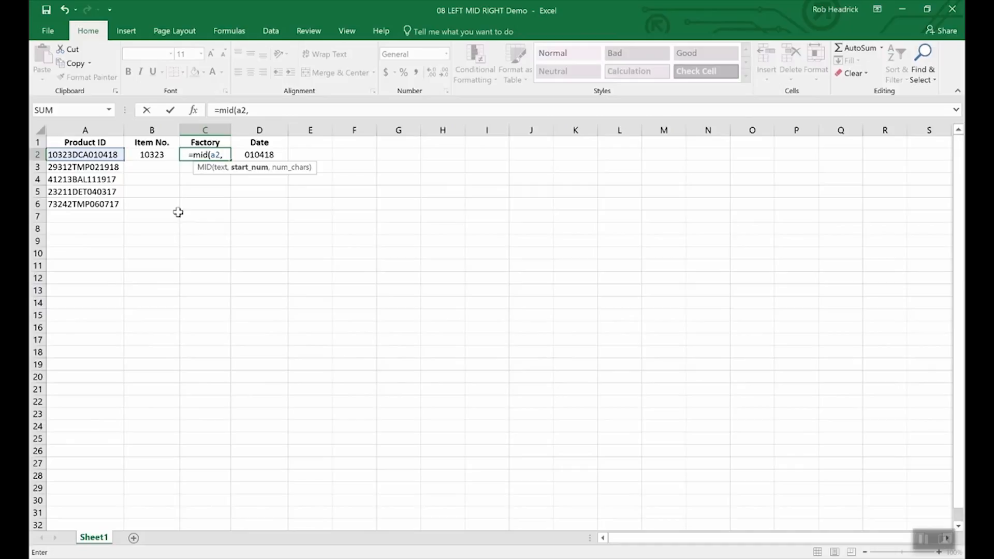
{"action": "type", "text": "6"}
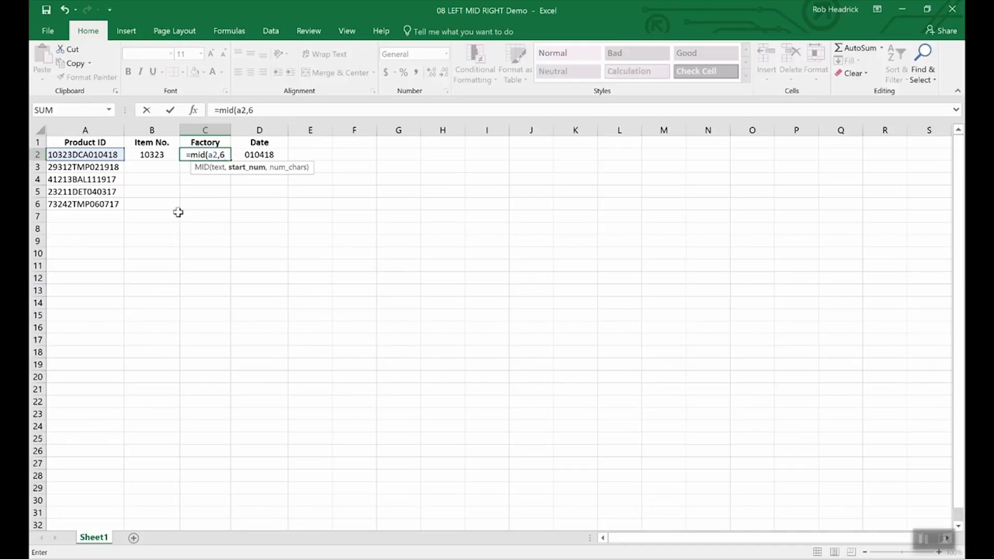
{"action": "type", "text": ","}
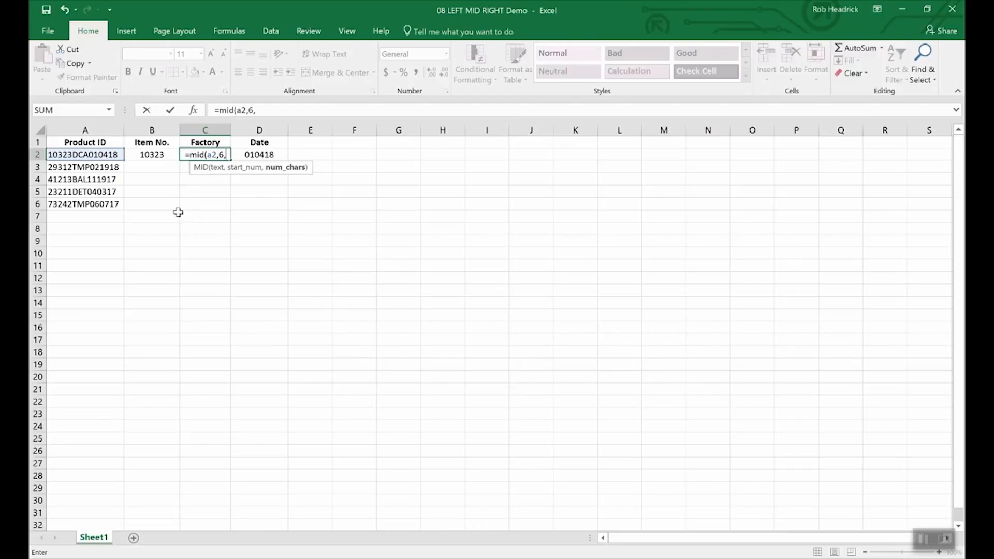
{"action": "type", "text": "3"}
{"action": "key", "text": "Return"}
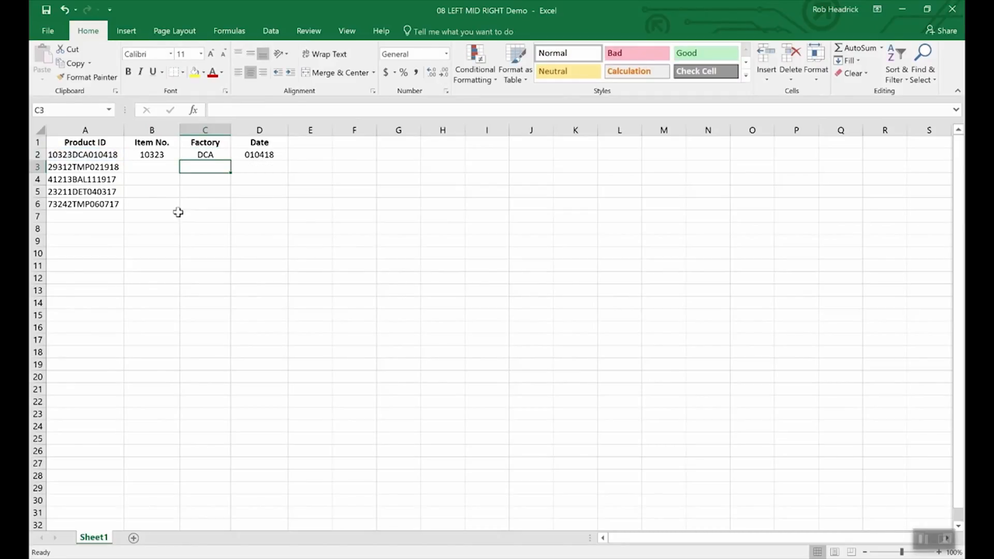
{"action": "left_click", "coordinate": [210, 156]}
Fill the MID formula from C2 down to C6, giving DCA, TMP, BAL, DET, TMP
{"action": "left_click_drag", "start_coordinate": [230, 162], "coordinate": [231, 212]}
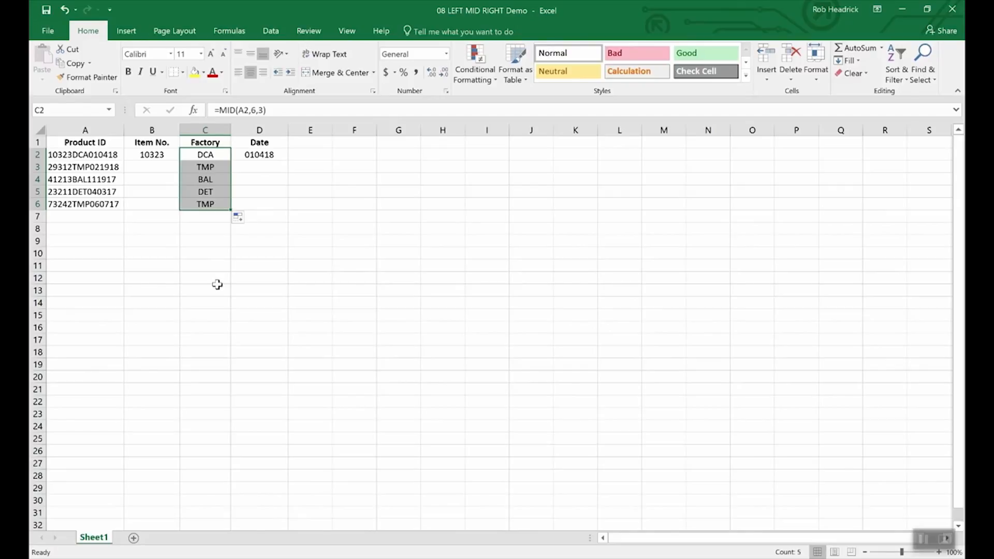
{"action": "key", "text": "Left"}
{"action": "key", "text": "Left"}
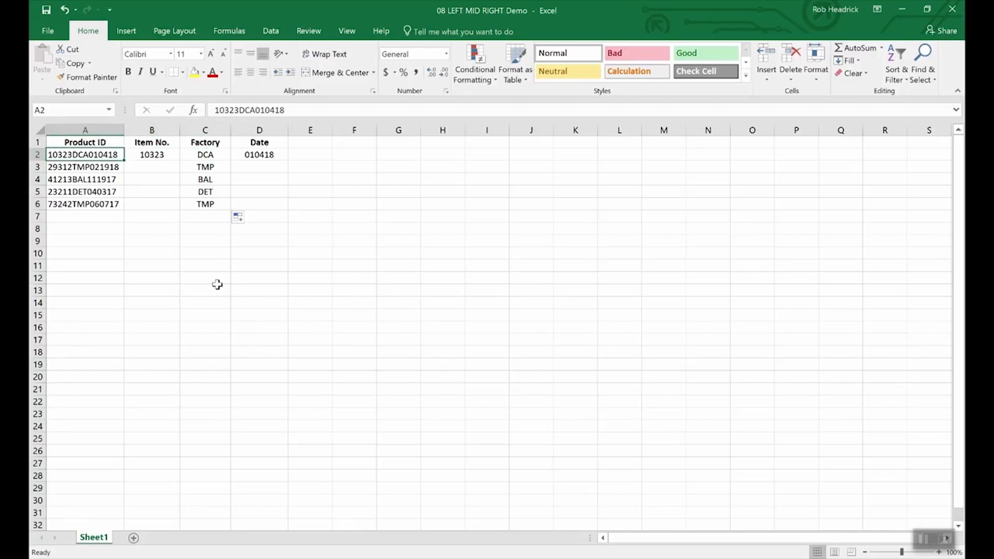
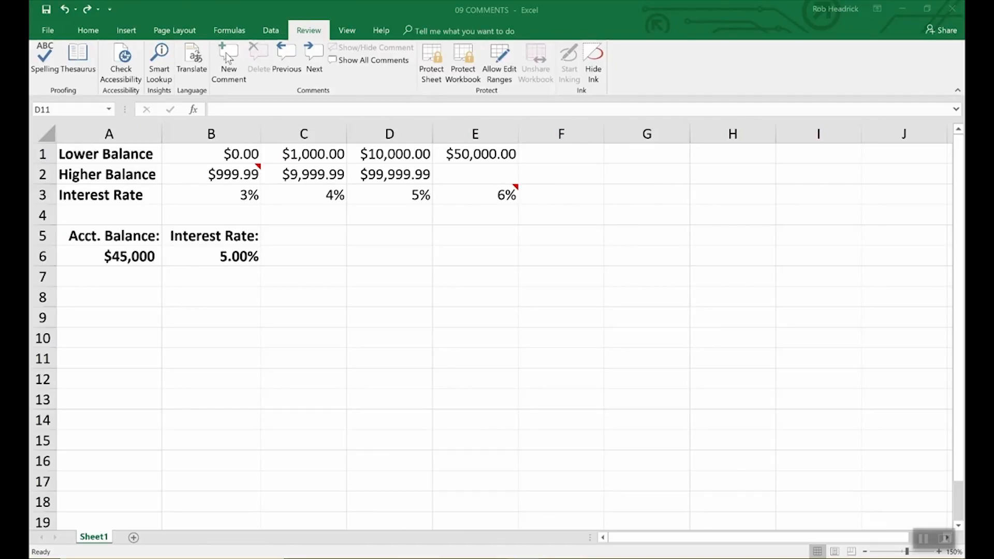
Add a comment to B6 reading 'Remember to double check rates above.'
{"action": "left_click", "coordinate": [242, 257]}
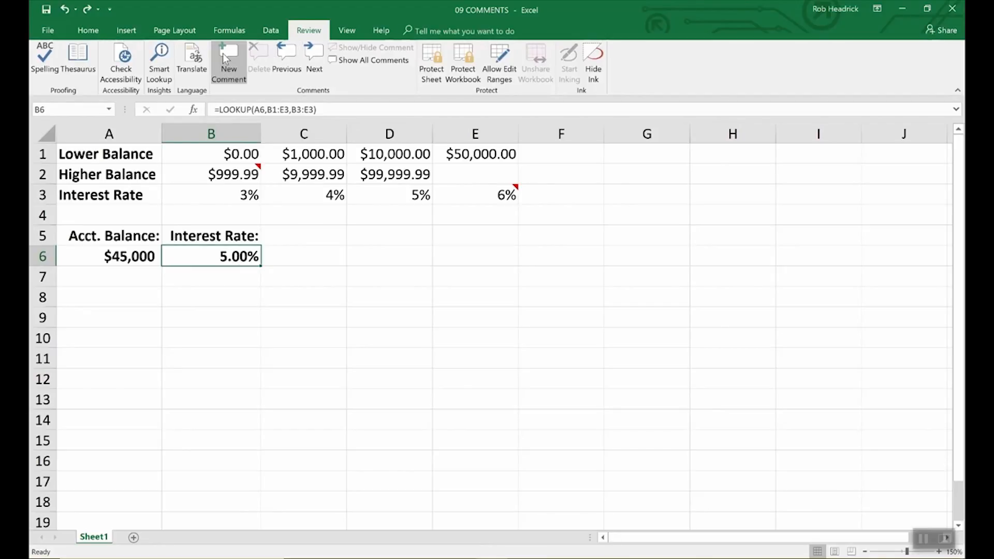
{"action": "left_click", "coordinate": [224, 57]}
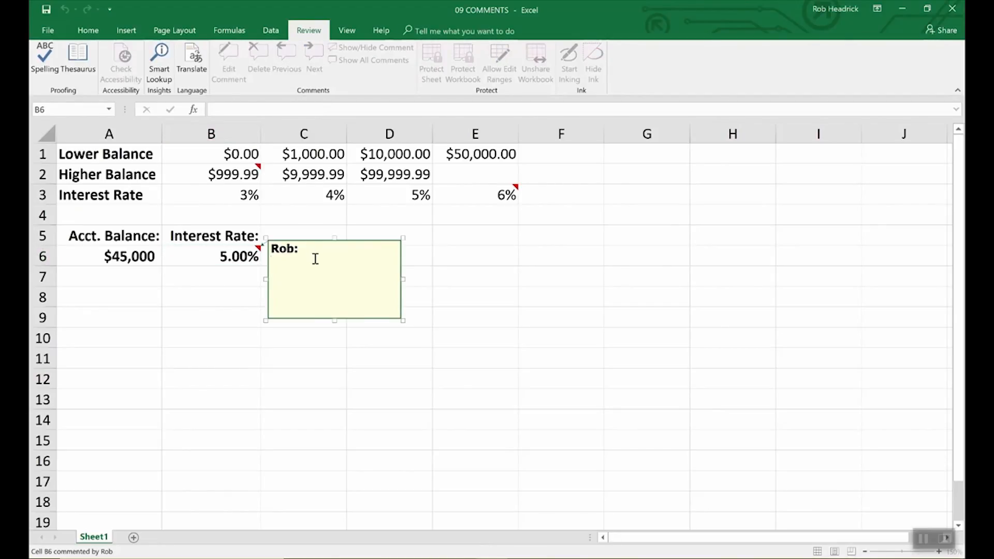
{"action": "type", "text": "Remember to d"}
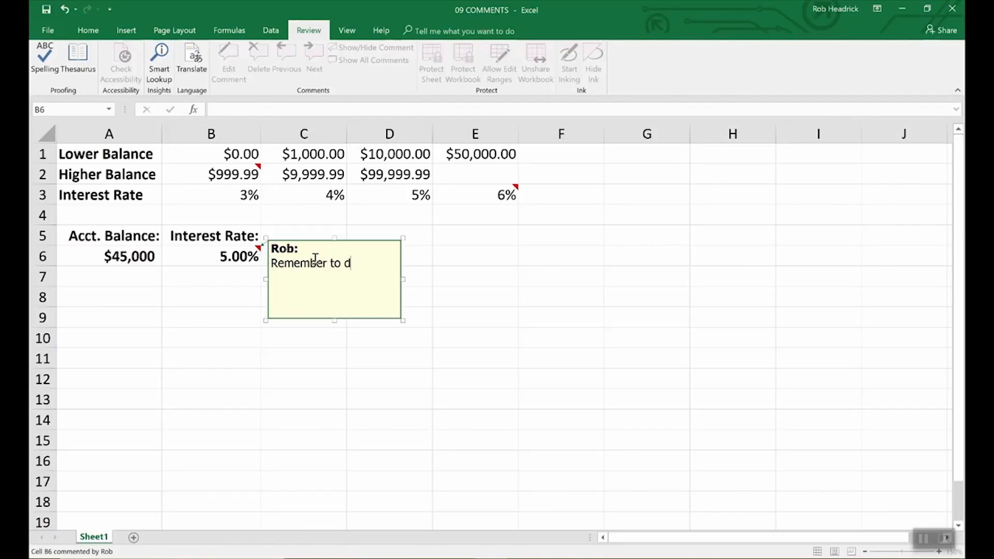
{"action": "type", "text": "ouble check rates above."}
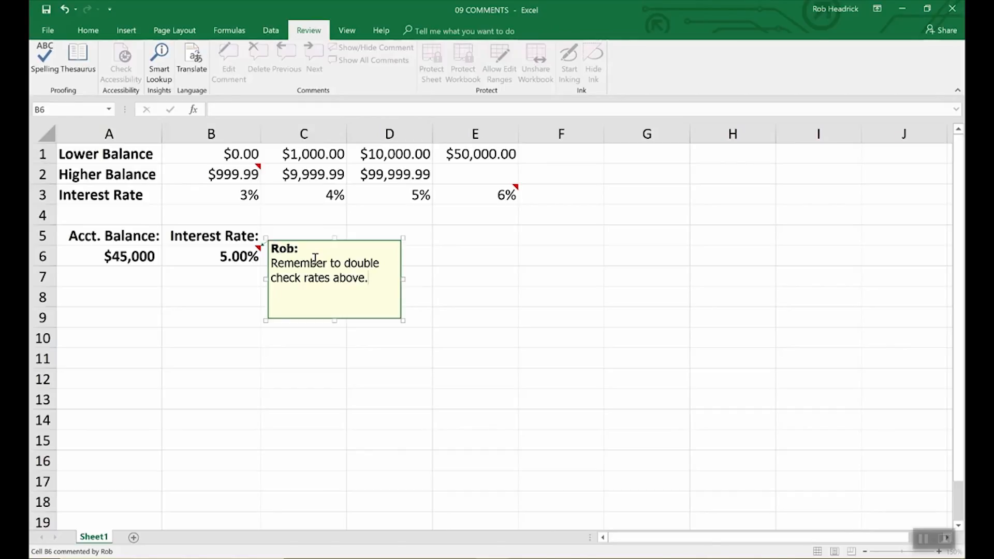
{"action": "left_click", "coordinate": [442, 256]}
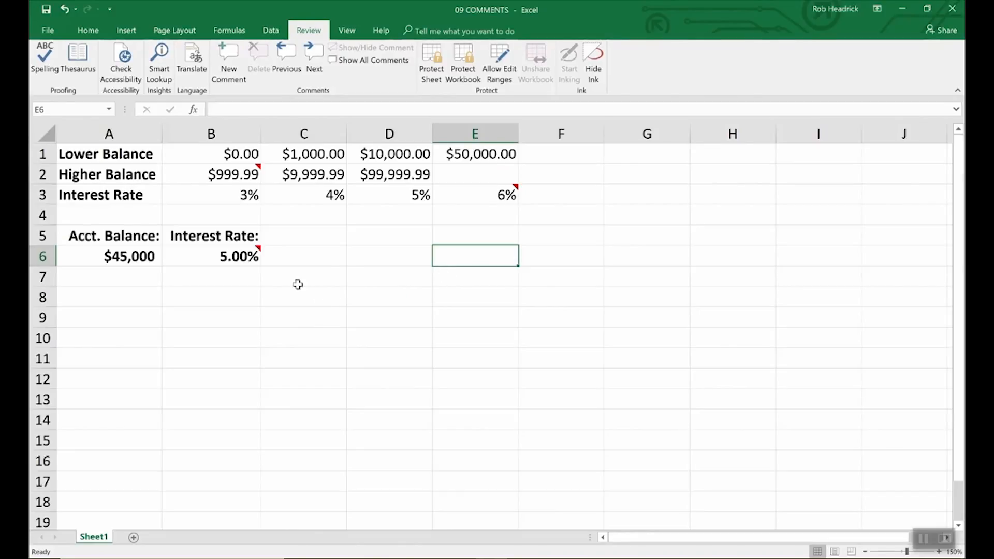
{"action": "mouse_move", "coordinate": [257, 253]}
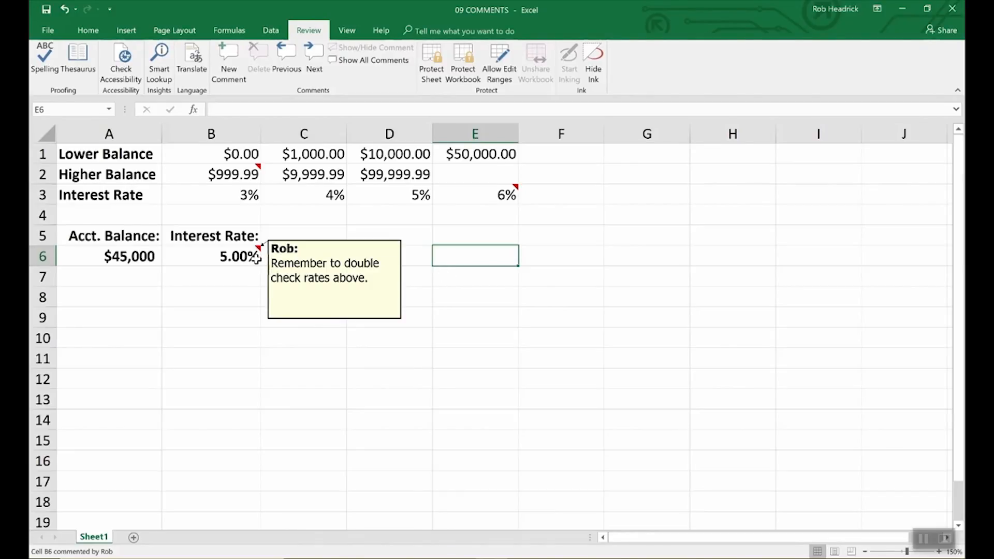
{"action": "mouse_move", "coordinate": [259, 168]}
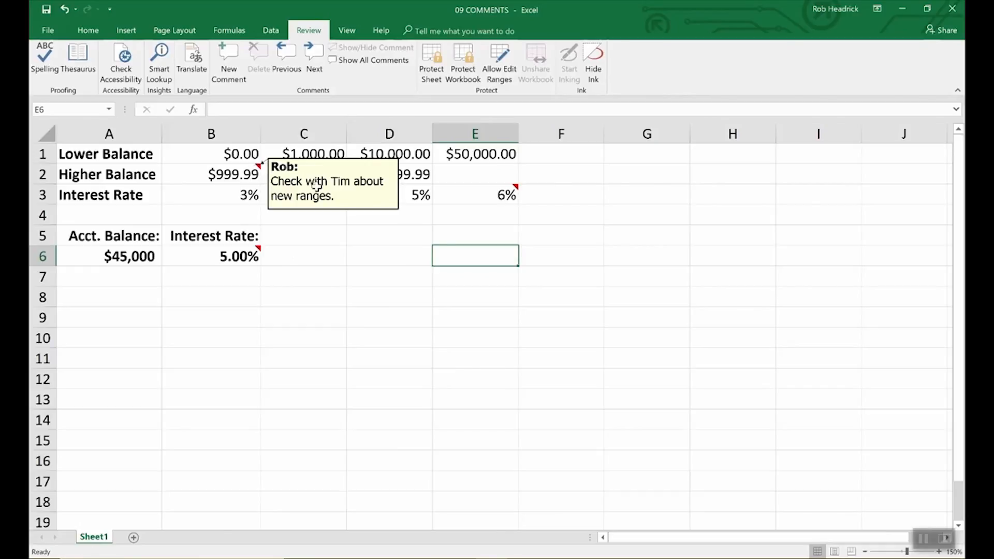
{"action": "mouse_move", "coordinate": [511, 195]}
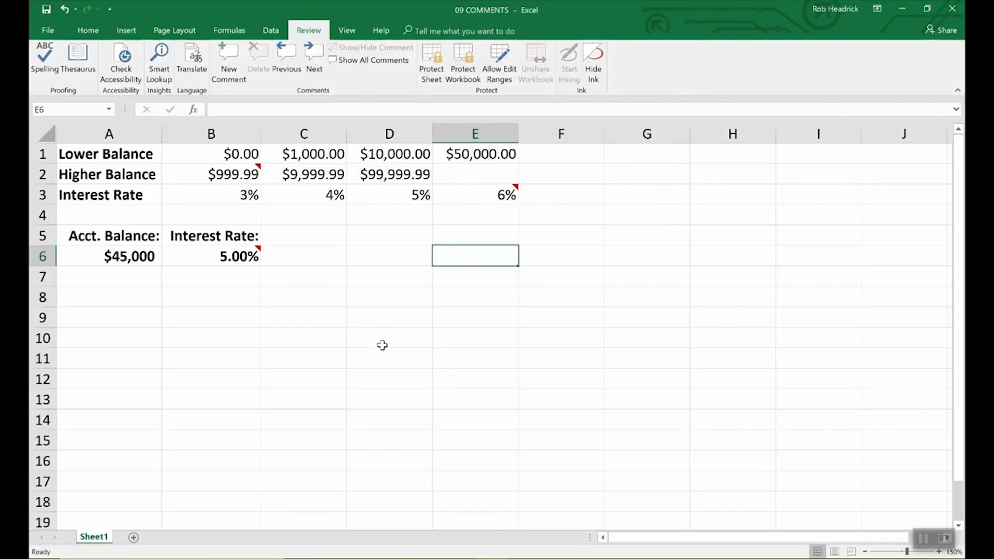
{"action": "left_click", "coordinate": [254, 255]}
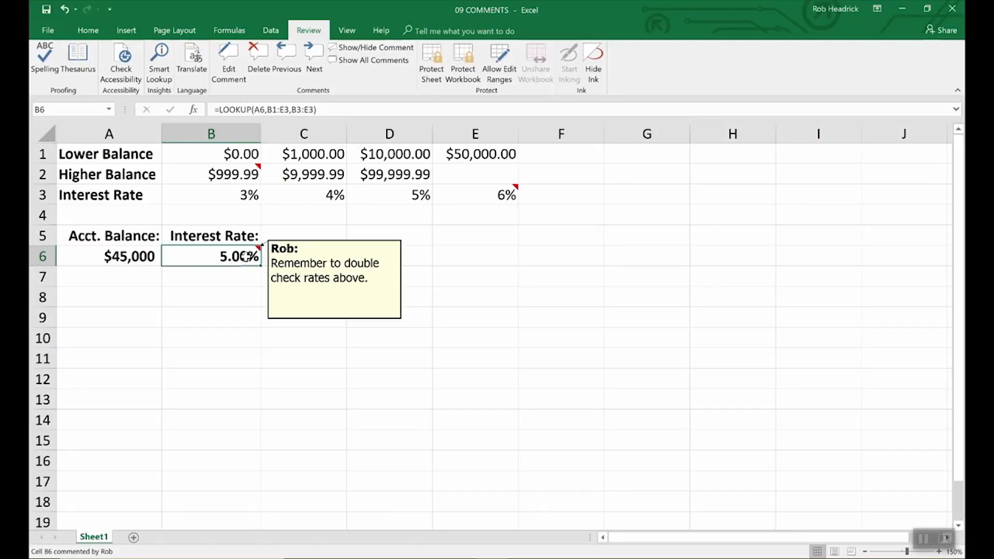
{"action": "left_click", "coordinate": [298, 271]}
{"action": "left_click", "coordinate": [241, 255]}
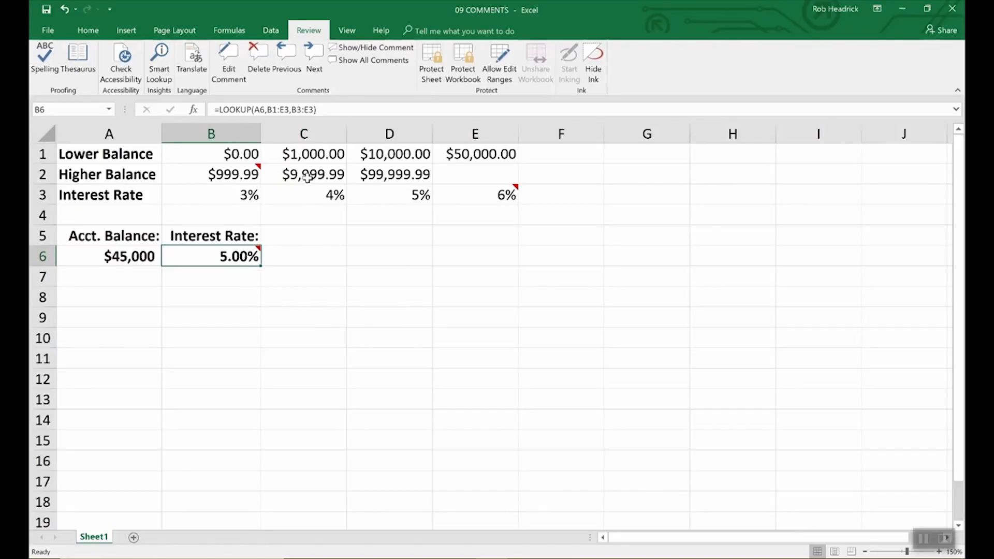
{"action": "left_click", "coordinate": [47, 31]}
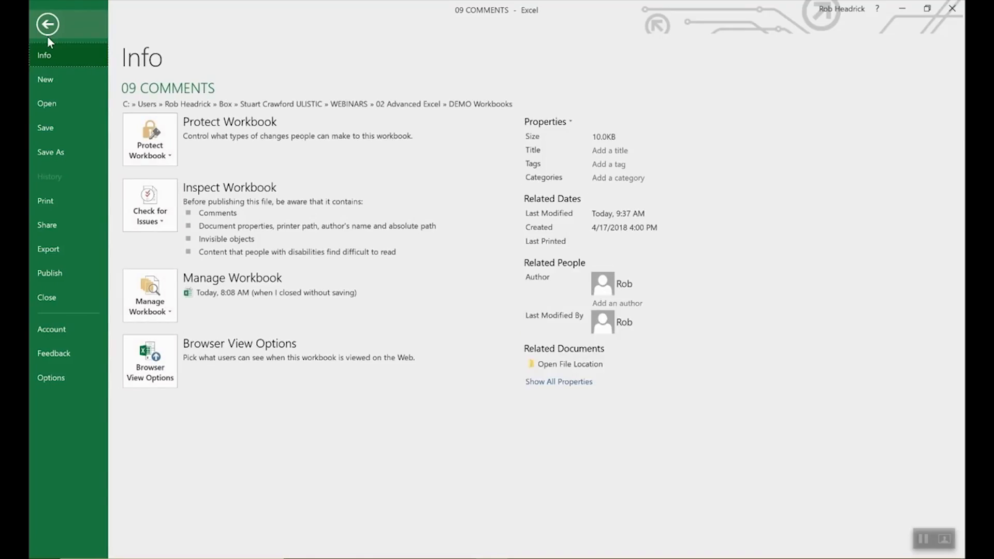
{"action": "left_click", "coordinate": [52, 374]}
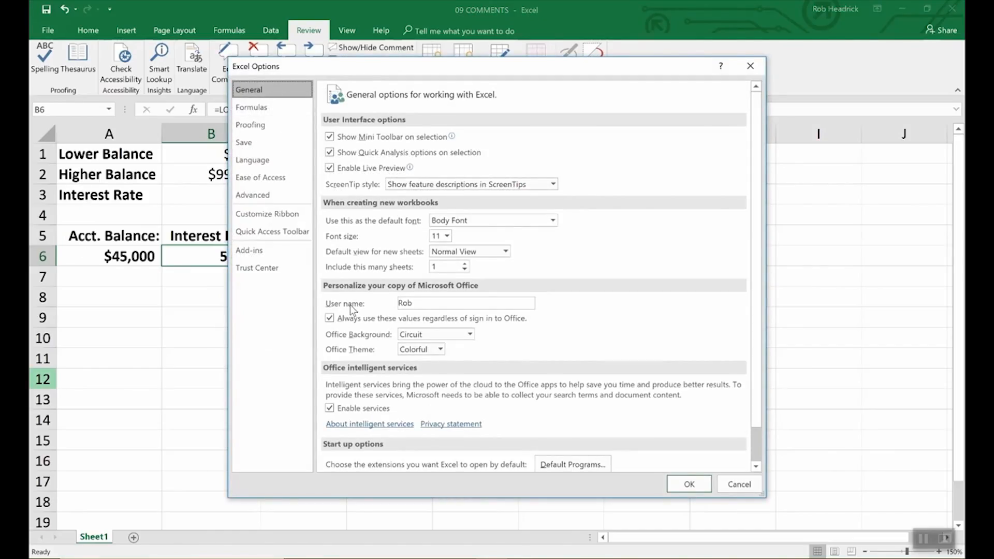
{"action": "left_click", "coordinate": [419, 303]}
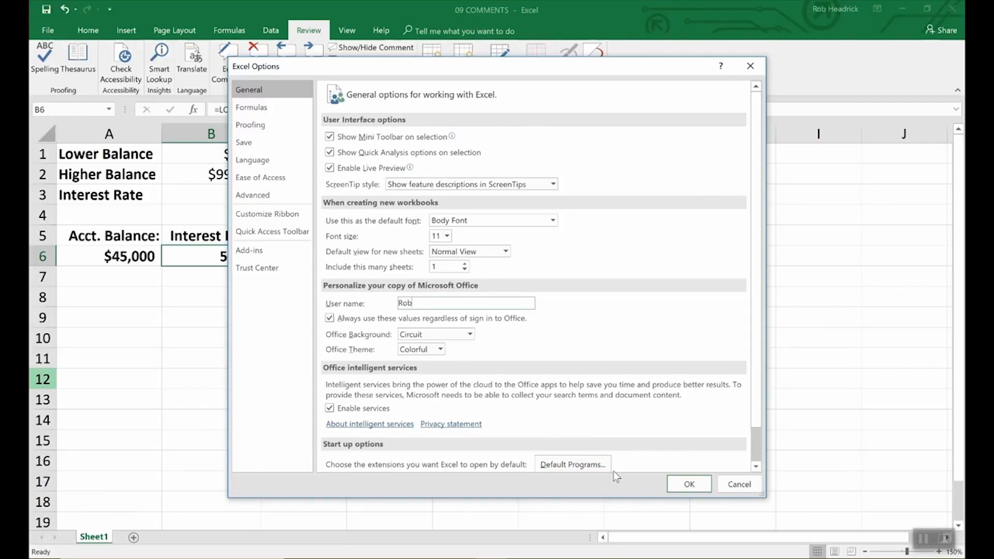
{"action": "left_click", "coordinate": [684, 486]}
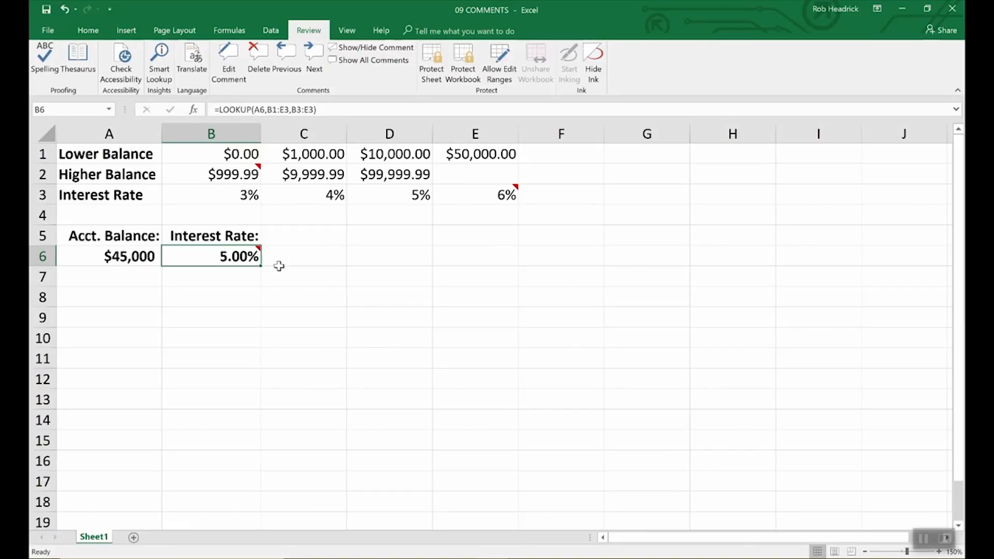
Keep the B6 comment shown on the sheet, leaving its formatting unchanged
{"action": "left_click", "coordinate": [352, 47]}
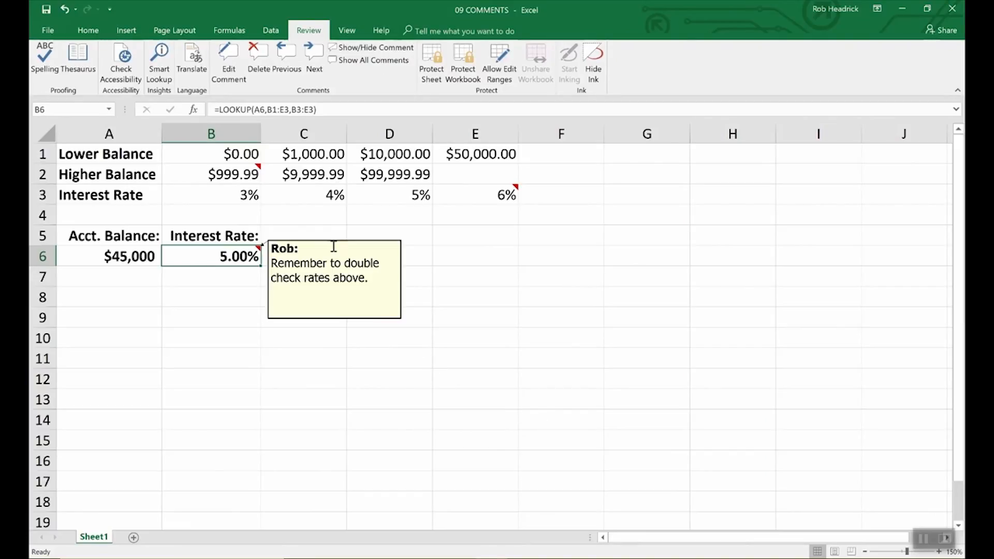
{"action": "right_click", "coordinate": [336, 278]}
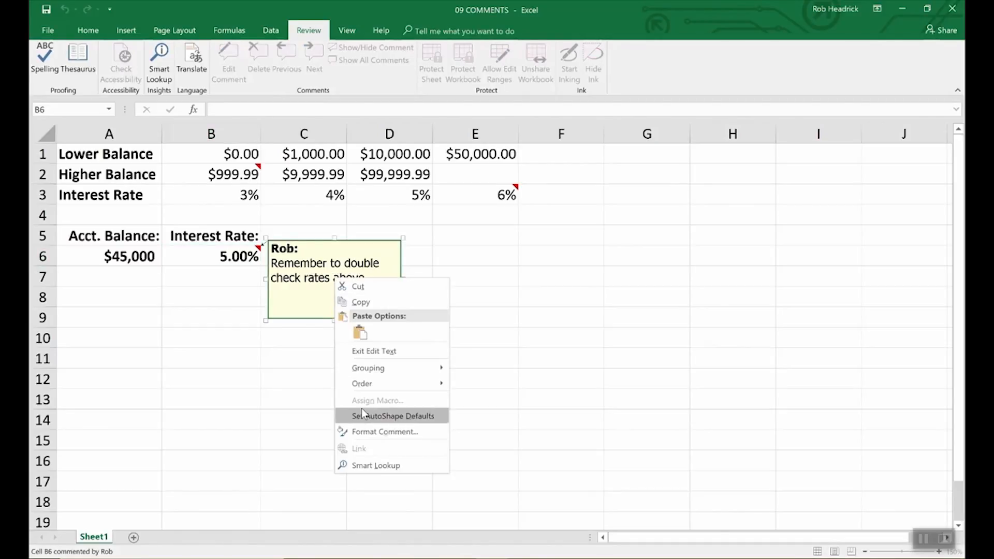
{"action": "left_click", "coordinate": [370, 435]}
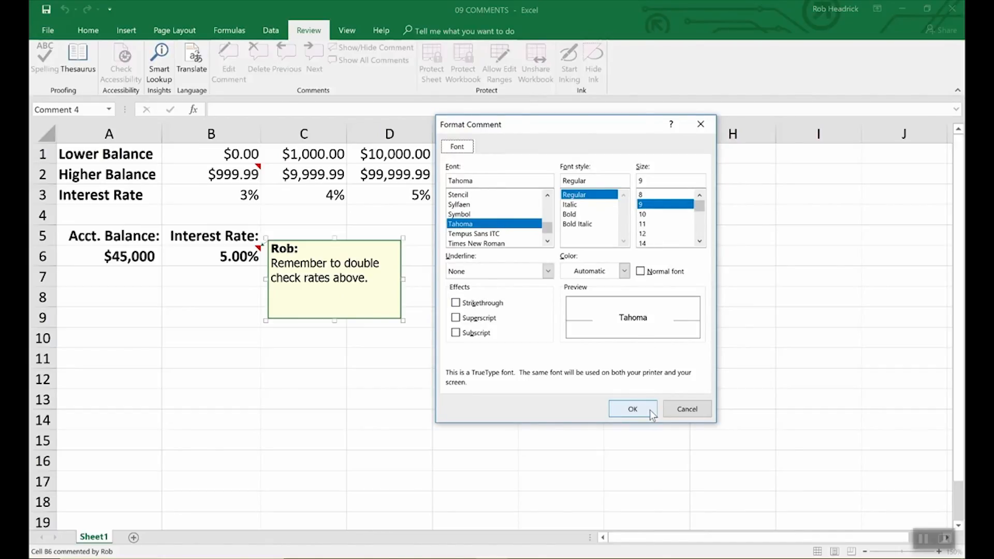
{"action": "left_click", "coordinate": [684, 410]}
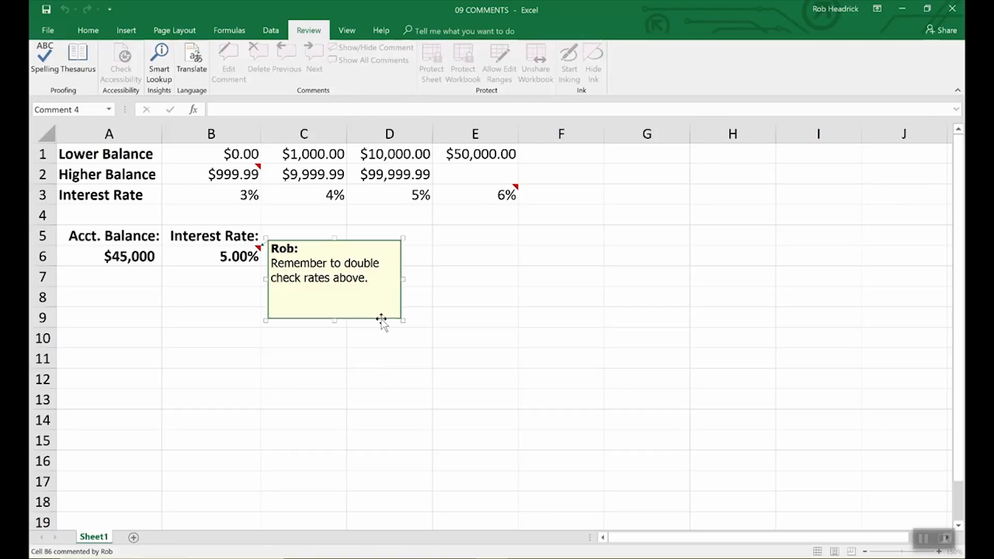
Change the B6 comment's fill colour from pale yellow to light turquoise
{"action": "right_click", "coordinate": [381, 319]}
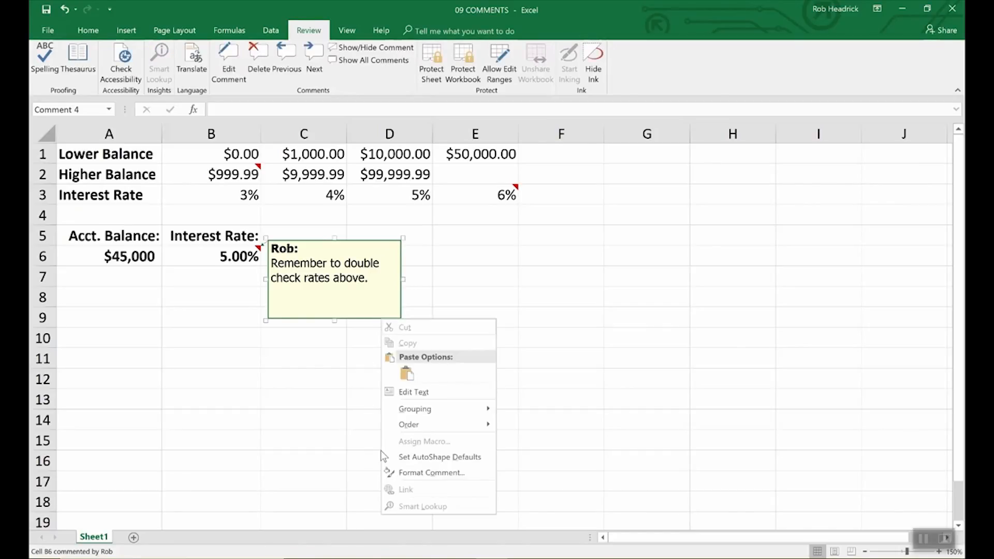
{"action": "left_click", "coordinate": [411, 473]}
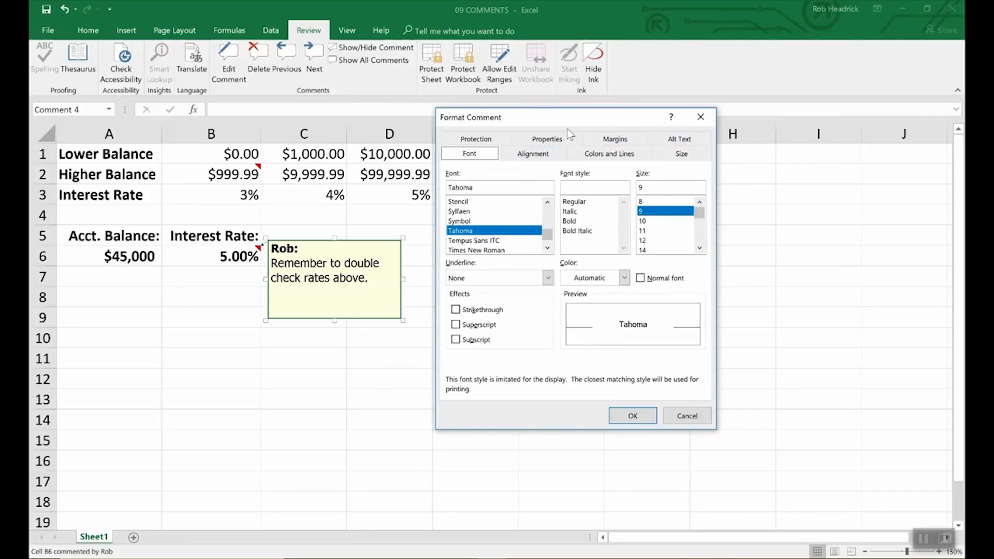
{"action": "left_click", "coordinate": [611, 156]}
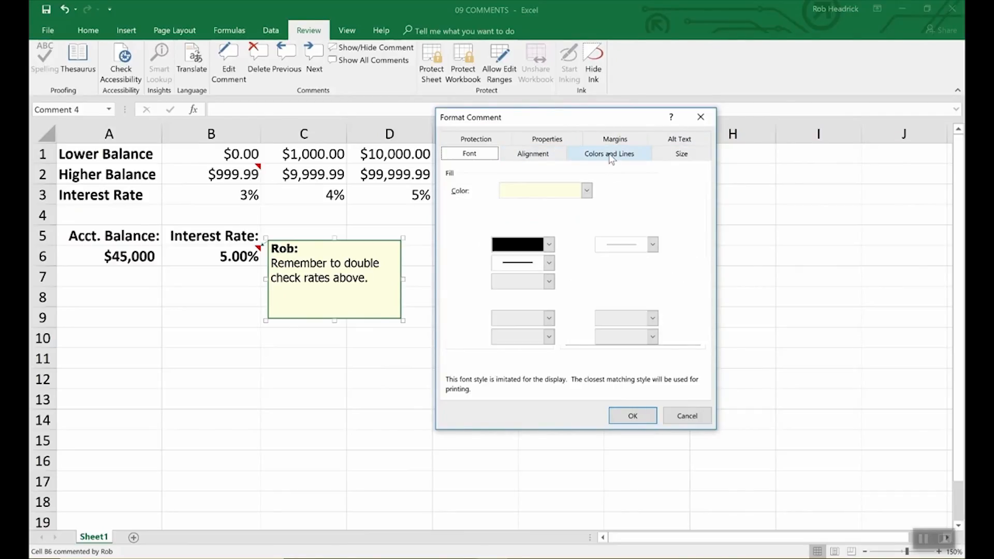
{"action": "left_click", "coordinate": [587, 190]}
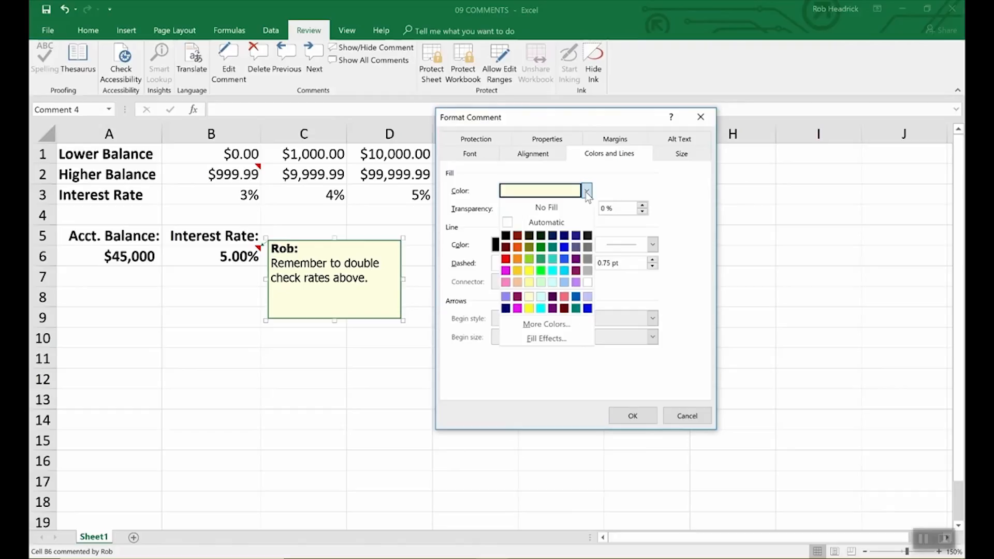
{"action": "left_click", "coordinate": [553, 282]}
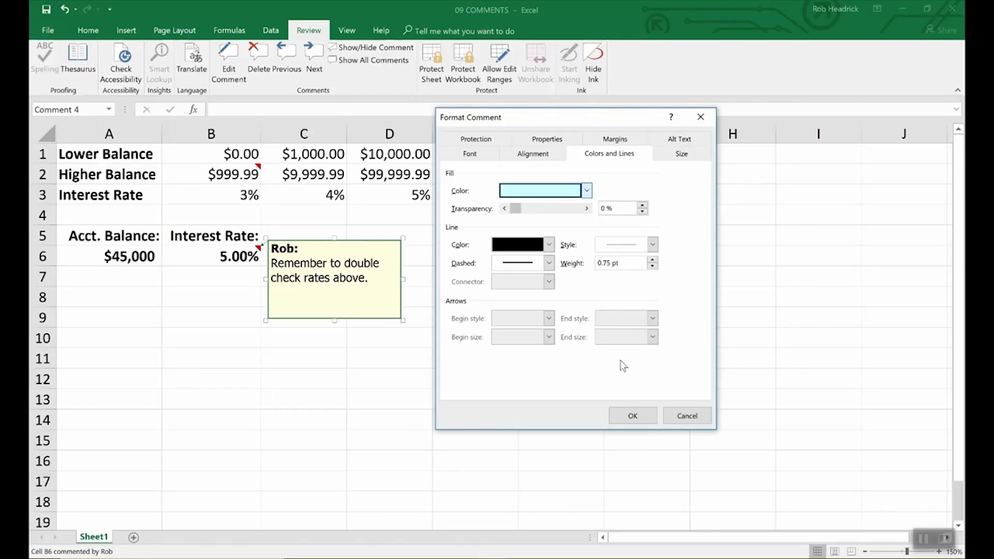
{"action": "left_click", "coordinate": [632, 415]}
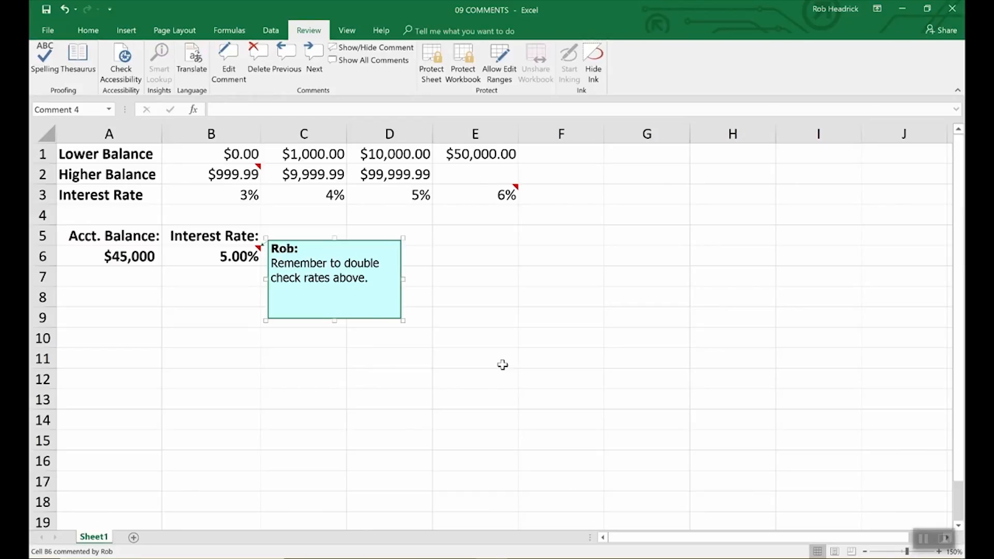
Display the comments on B2, E3 and B6 together with Show All Comments
{"action": "left_click", "coordinate": [502, 365]}
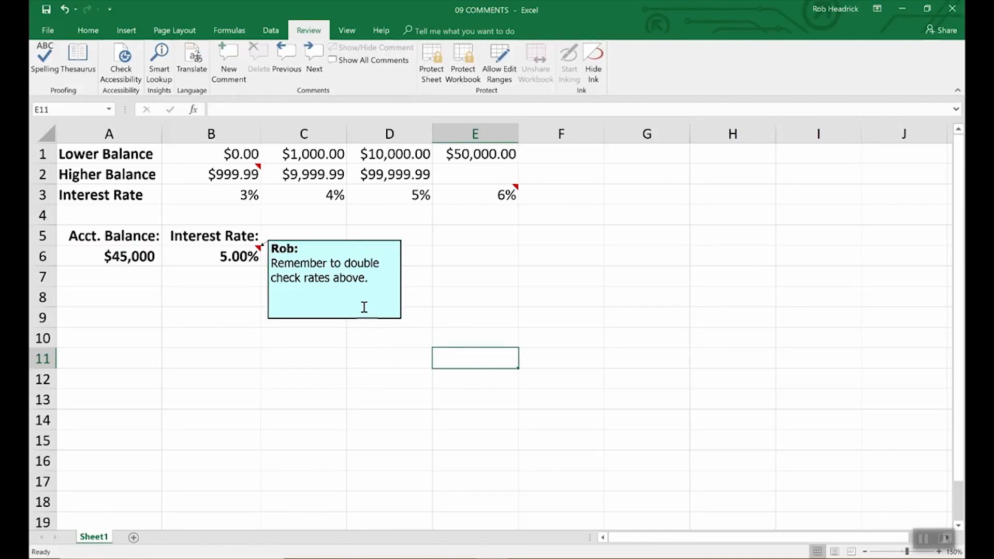
{"action": "left_click", "coordinate": [254, 171]}
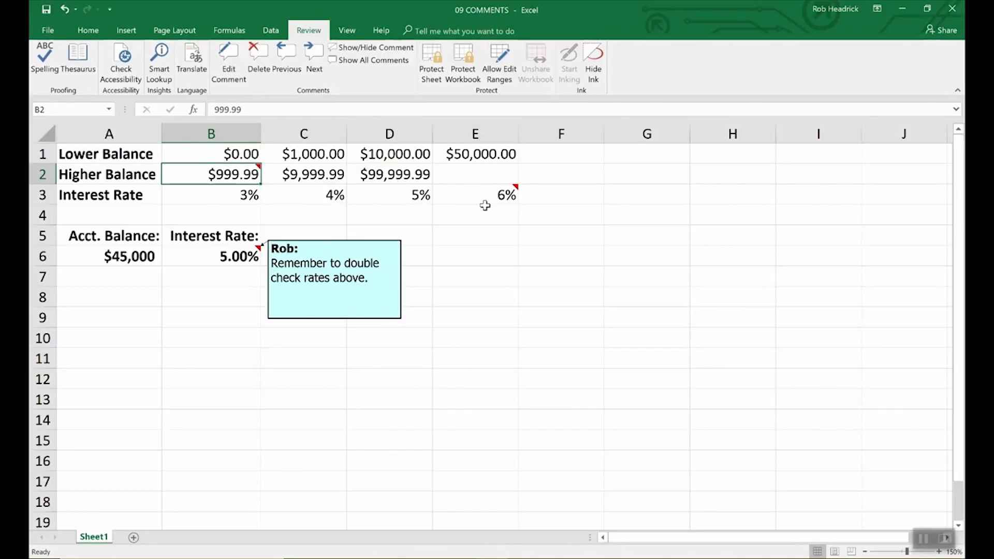
{"action": "left_click", "coordinate": [499, 196]}
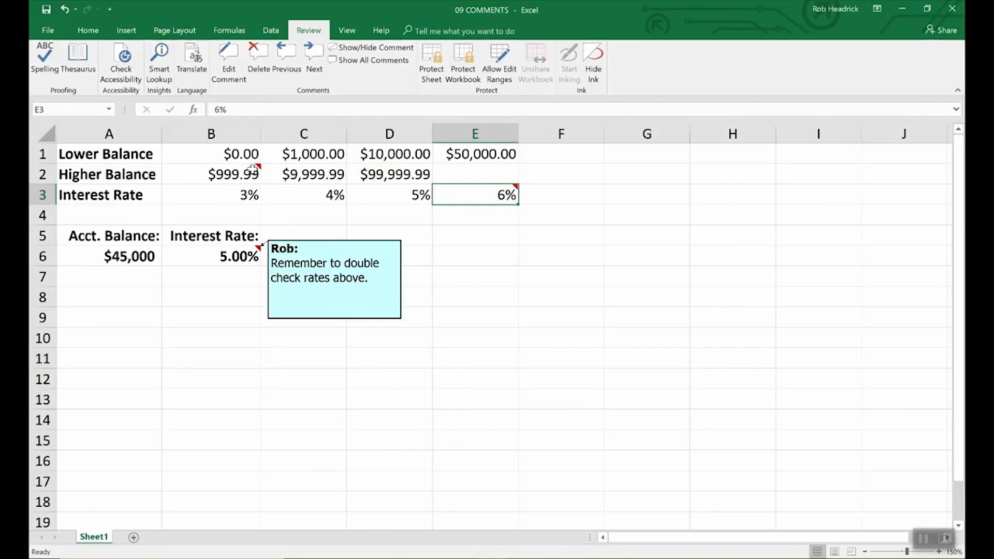
{"action": "mouse_move", "coordinate": [475, 199]}
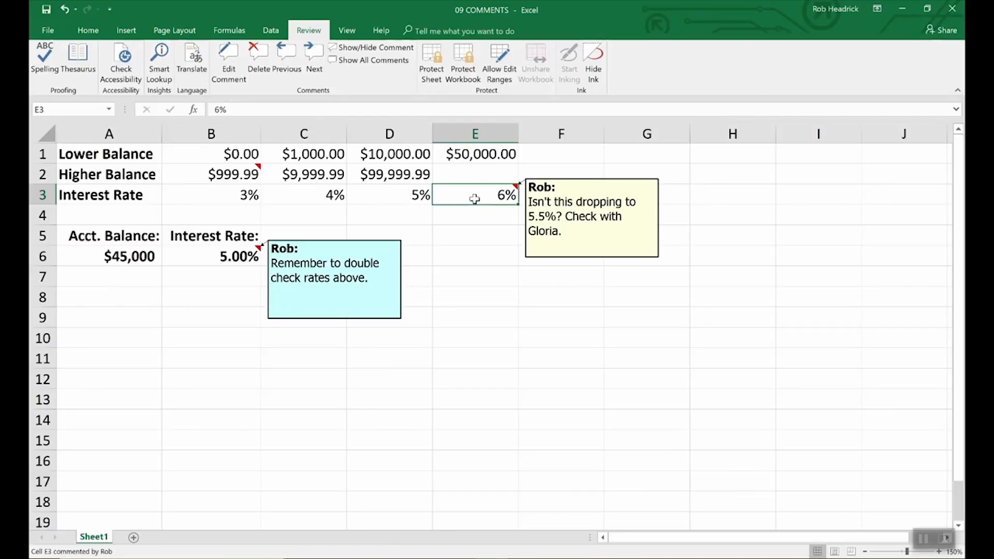
{"action": "left_click", "coordinate": [234, 173]}
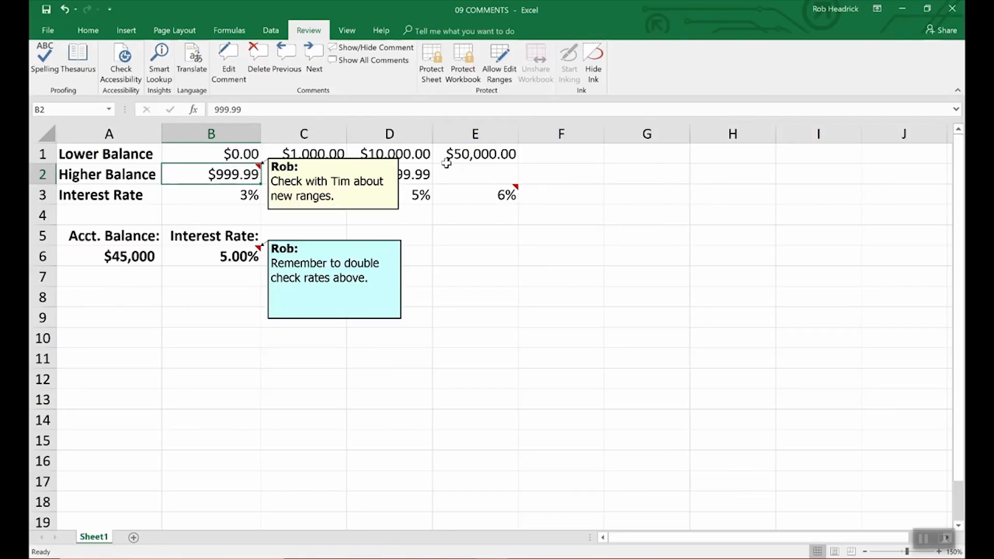
{"action": "left_click", "coordinate": [375, 60]}
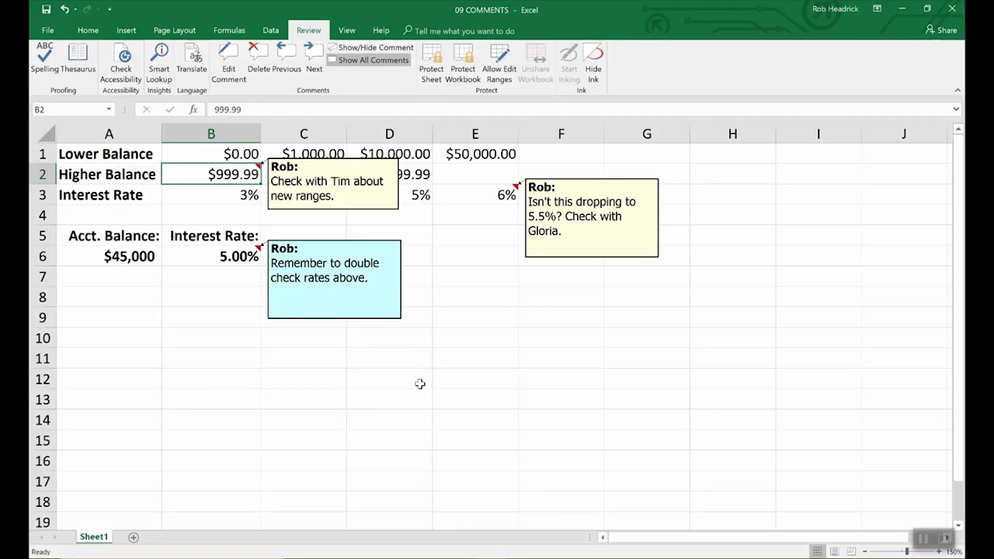
Delete the B6 comment and drag the E3 comment's corner to shrink its box
{"action": "left_click", "coordinate": [232, 256]}
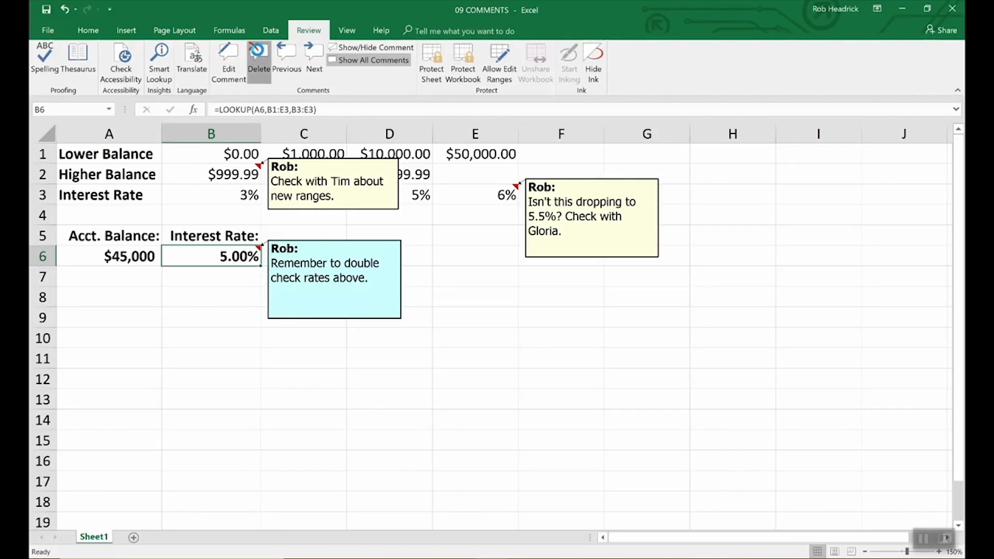
{"action": "left_click", "coordinate": [258, 56]}
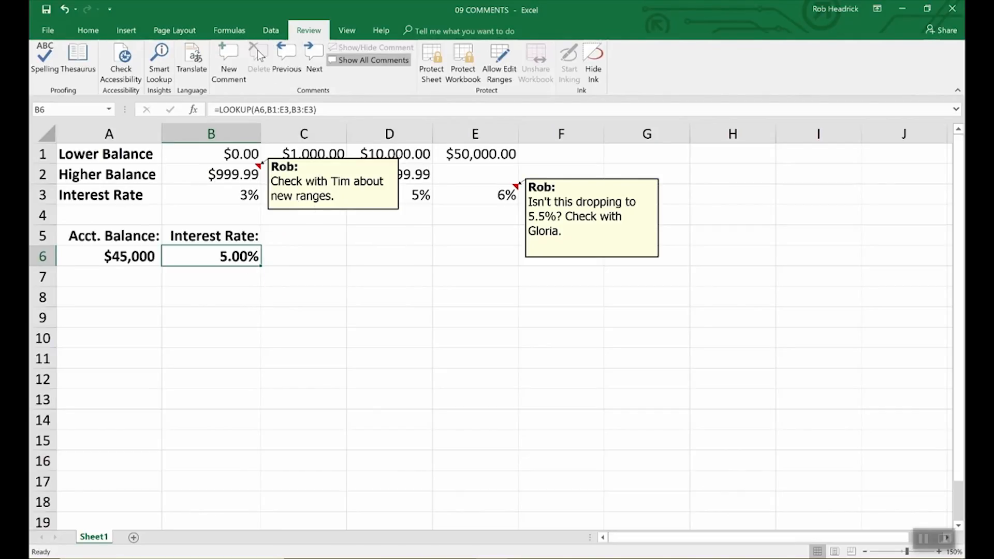
{"action": "left_click", "coordinate": [363, 211]}
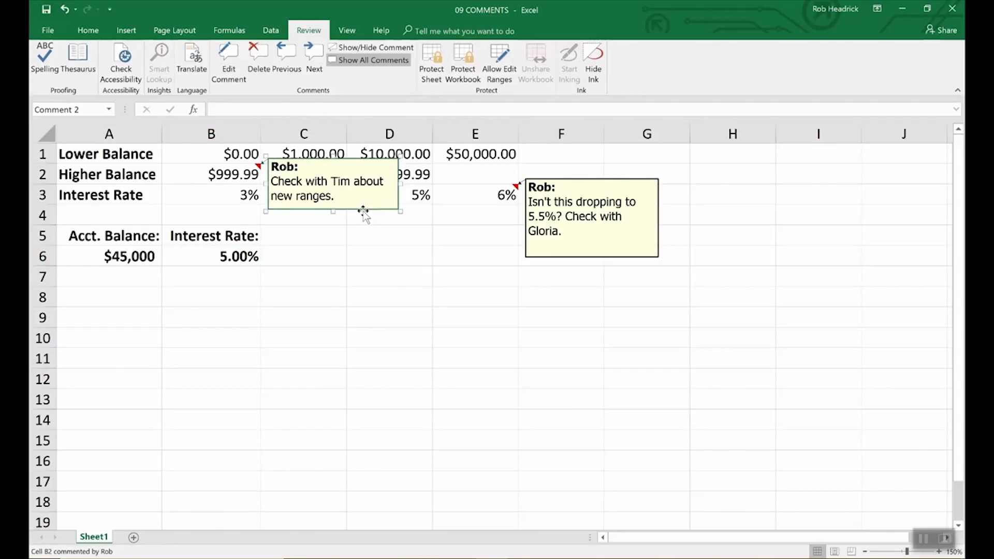
{"action": "key", "text": "Escape"}
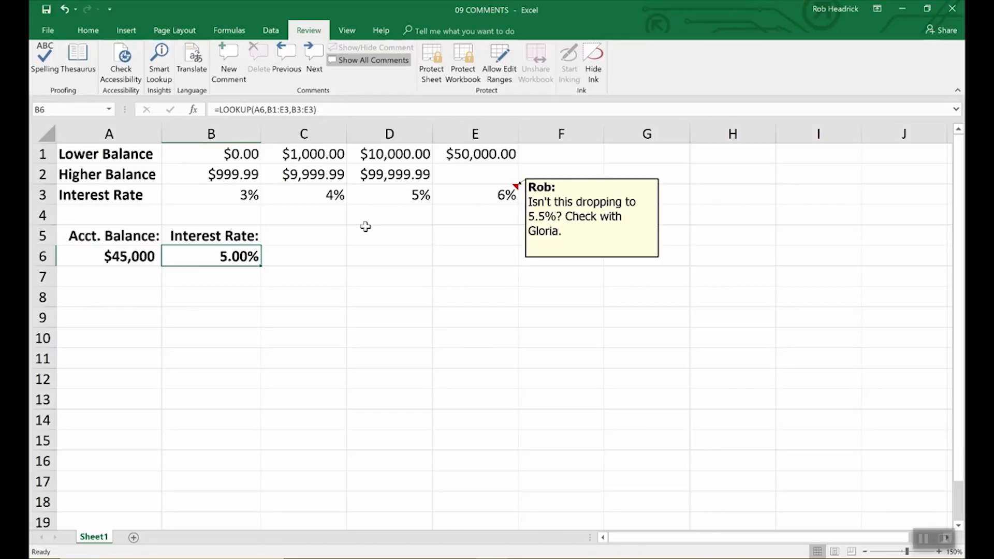
{"action": "left_click", "coordinate": [581, 257]}
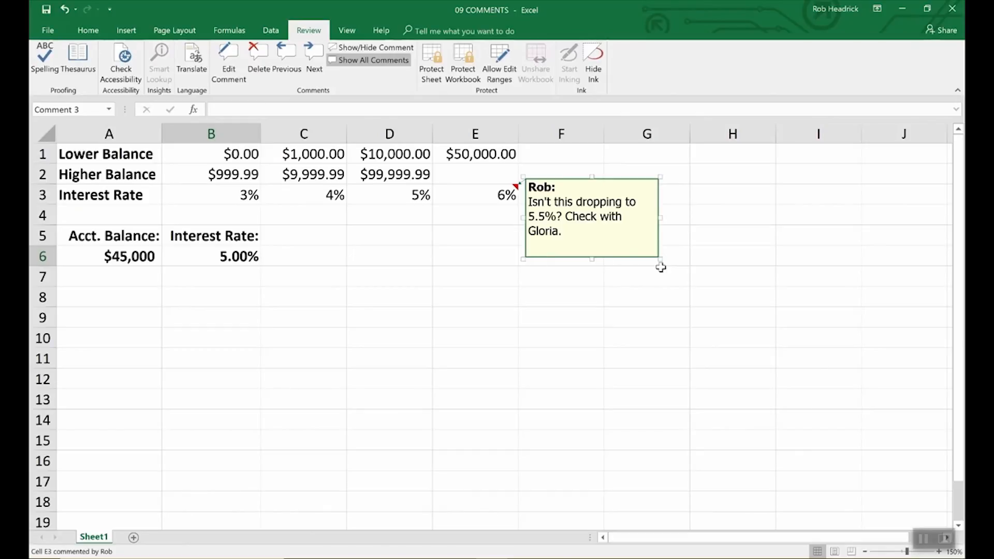
{"action": "left_click_drag", "start_coordinate": [661, 260], "coordinate": [765, 387]}
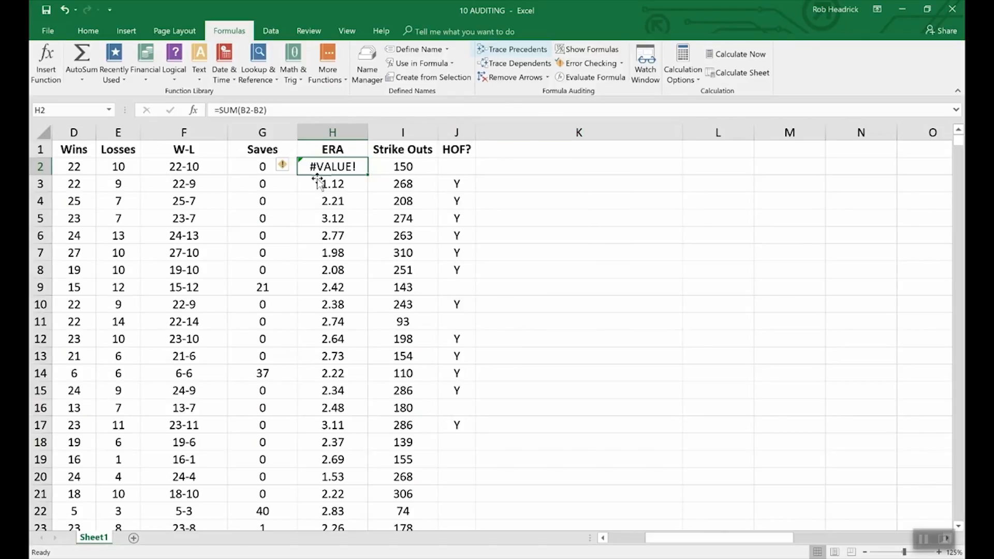
Trace precedents for F2 so arrows link D2 and E2 into it
{"action": "left_click", "coordinate": [196, 168]}
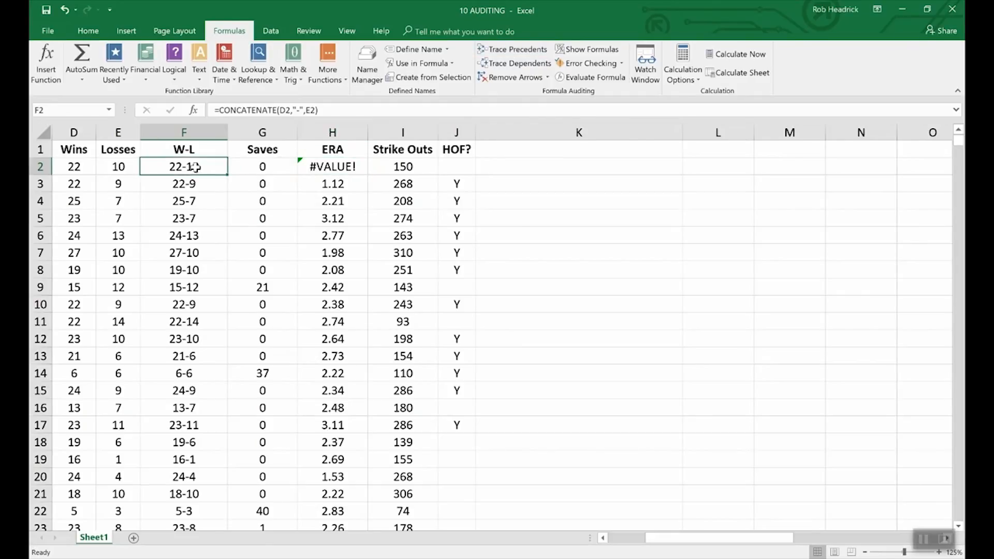
{"action": "left_click", "coordinate": [506, 52]}
{"action": "left_click_drag", "start_coordinate": [693, 537], "coordinate": [656, 548]}
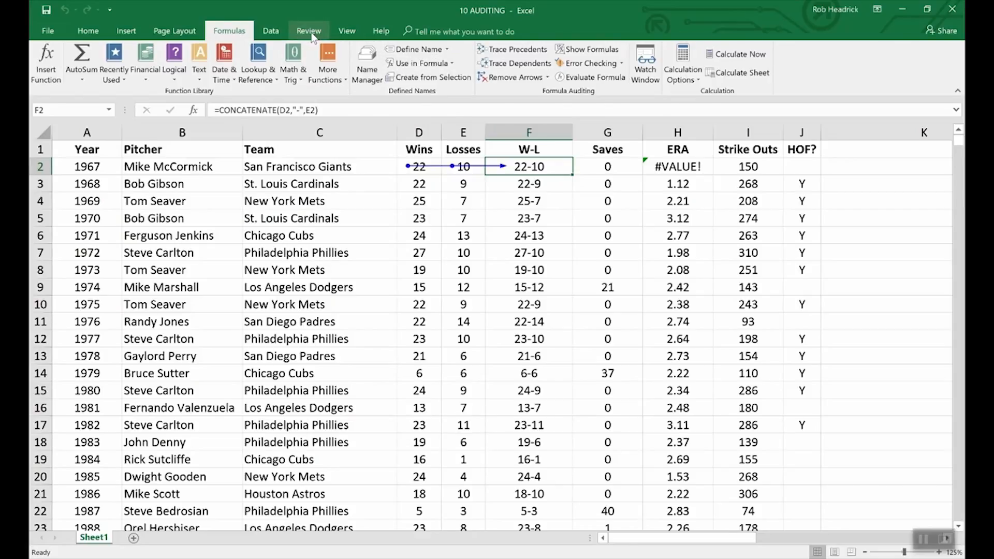
{"action": "left_click", "coordinate": [346, 31]}
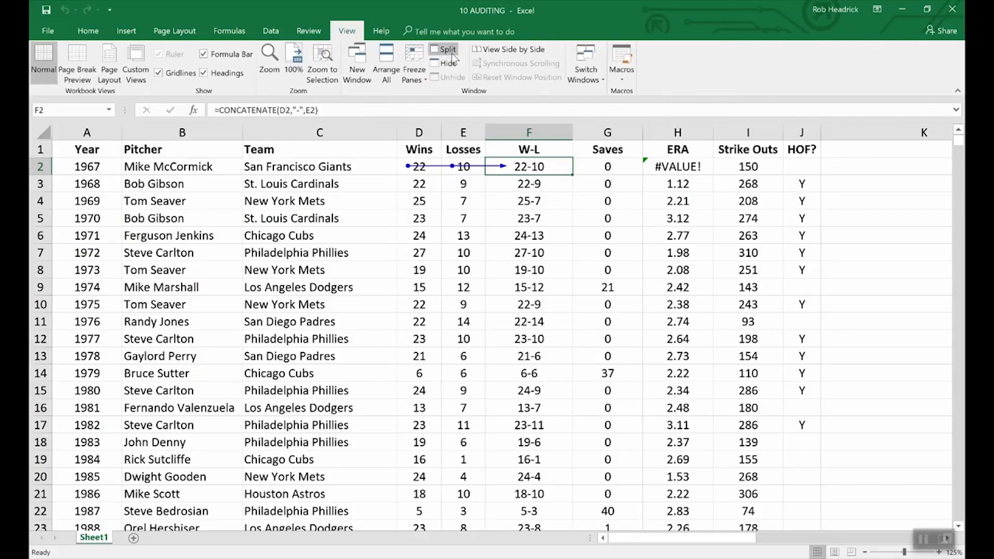
{"action": "left_click", "coordinate": [590, 68]}
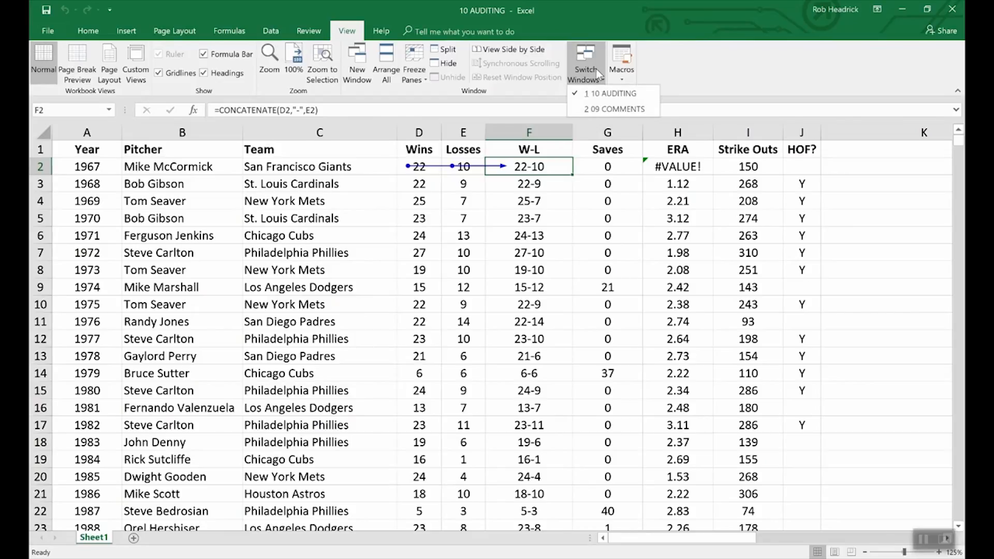
In 09 COMMENTS, trace the cells feeding B6's rate, then remove the arrows
{"action": "left_click", "coordinate": [612, 109]}
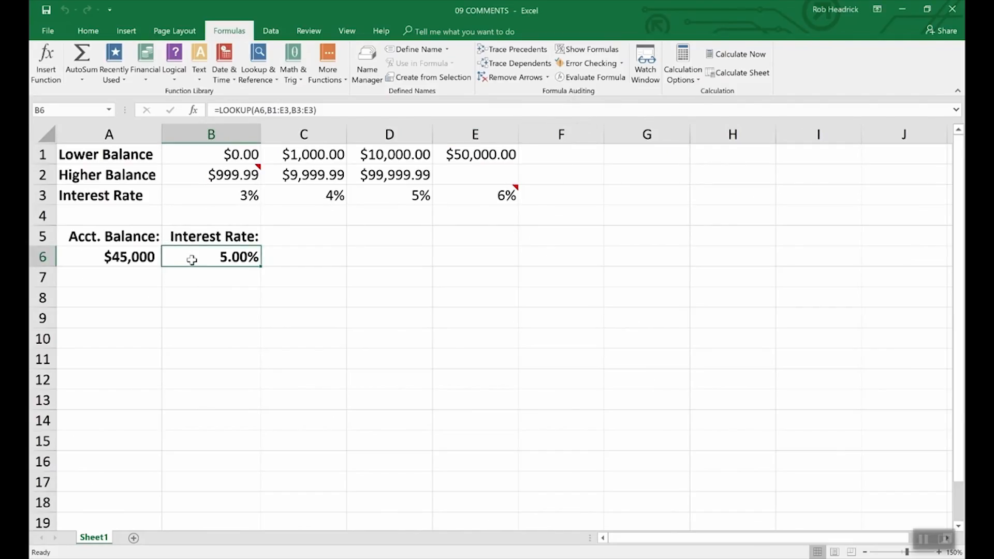
{"action": "left_click", "coordinate": [513, 49]}
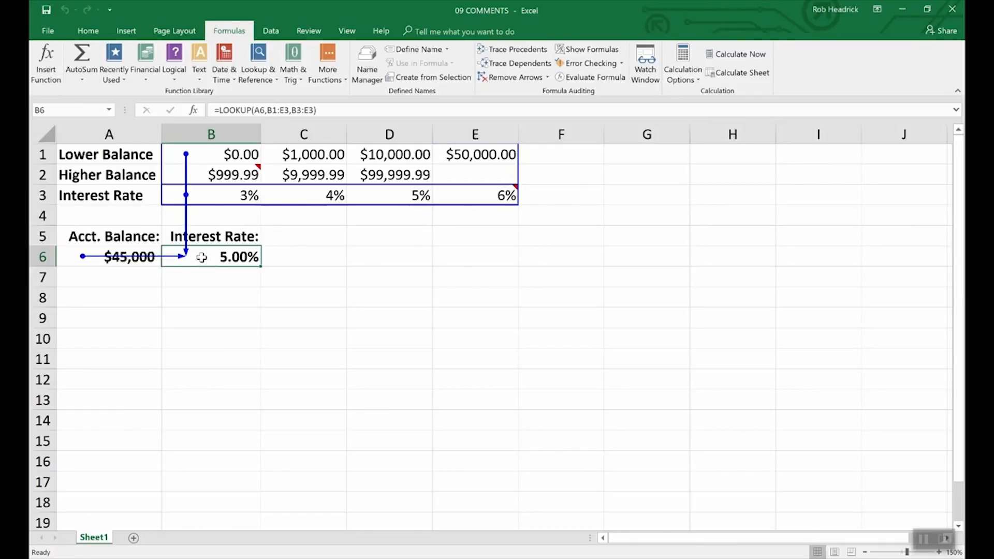
{"action": "left_click", "coordinate": [515, 77]}
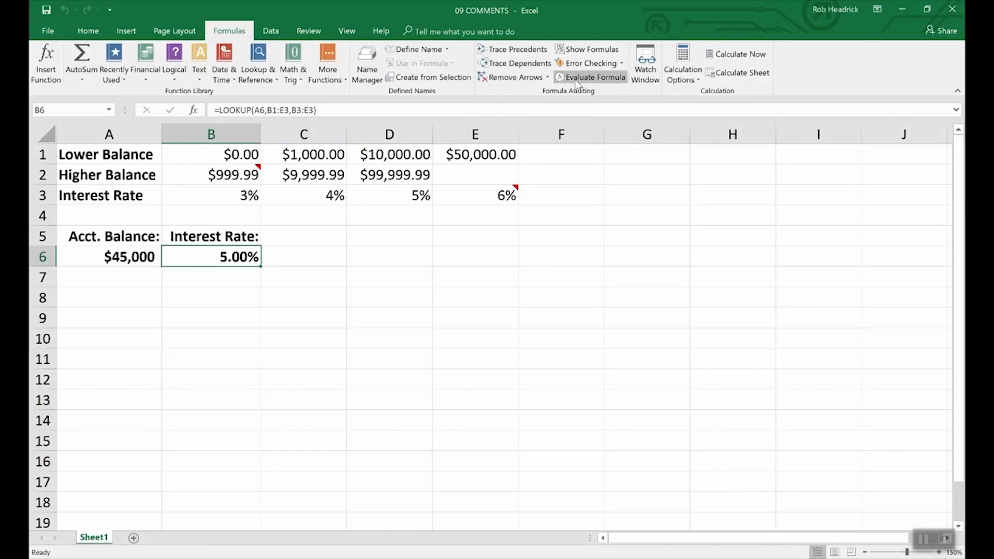
Switch back to the 10 AUDITING workbook and its Formulas tools
{"action": "left_click", "coordinate": [346, 31]}
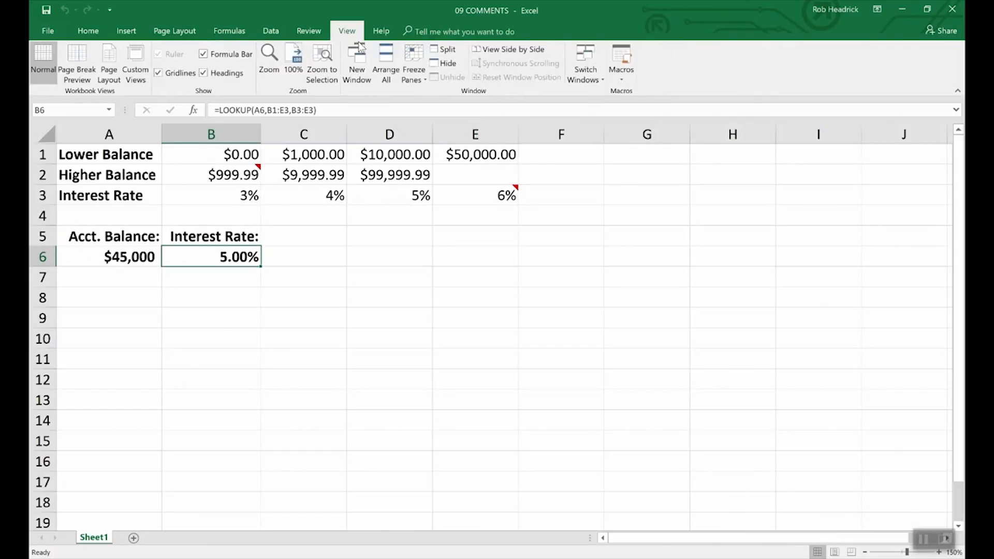
{"action": "left_click", "coordinate": [586, 65]}
{"action": "left_click", "coordinate": [595, 92]}
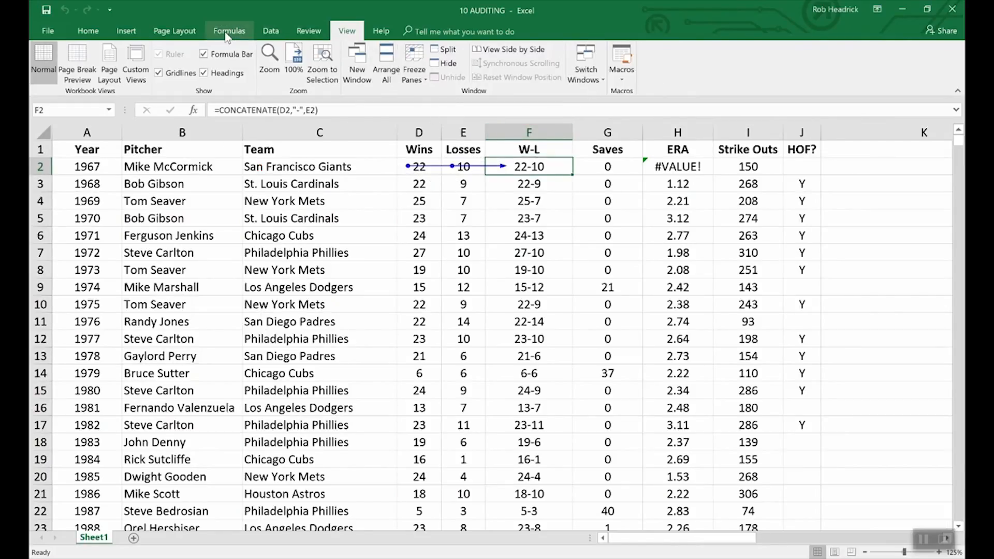
{"action": "left_click", "coordinate": [229, 31]}
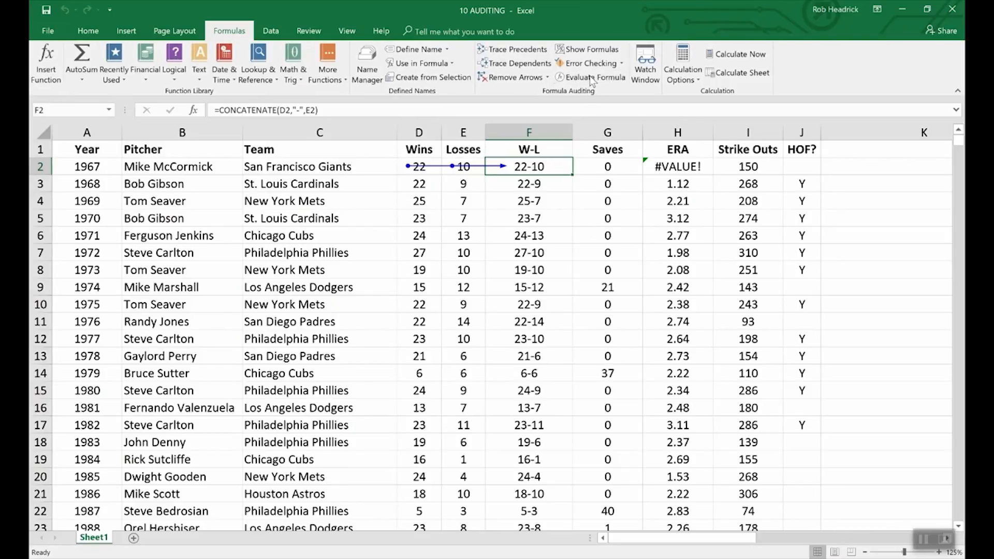
Remove the F2 tracer arrows, then turn Show Formulas on to review and off again
{"action": "left_click", "coordinate": [517, 77]}
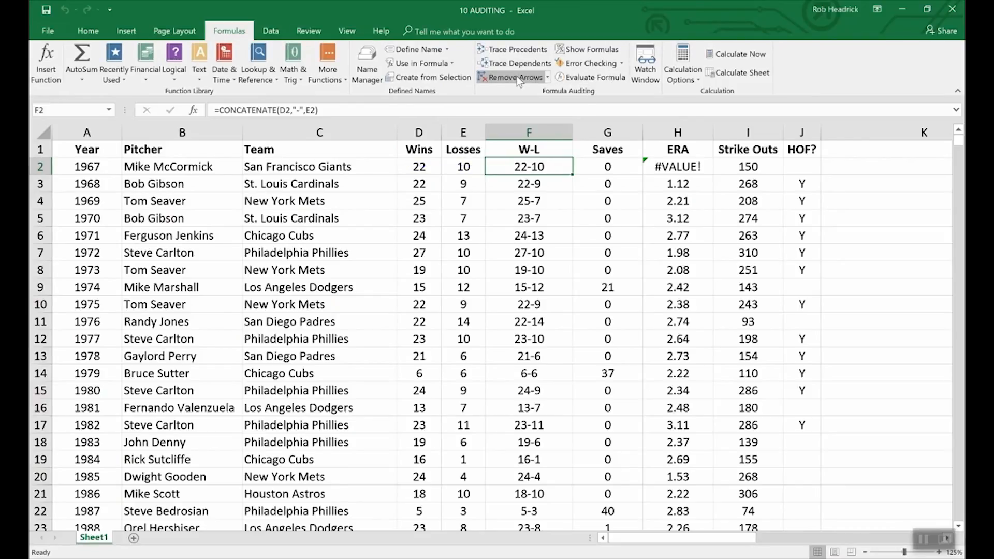
{"action": "left_click", "coordinate": [577, 51]}
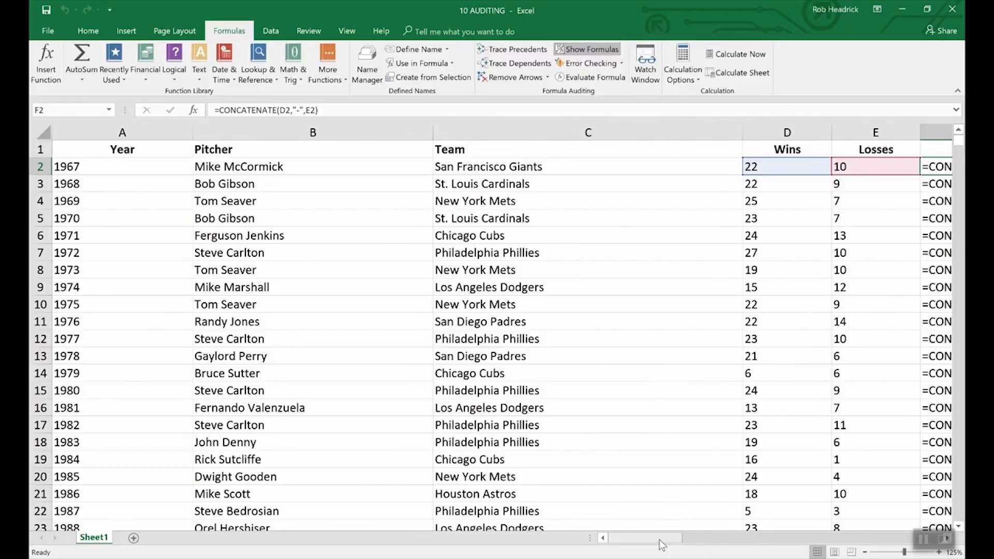
{"action": "left_click_drag", "start_coordinate": [660, 539], "coordinate": [694, 533]}
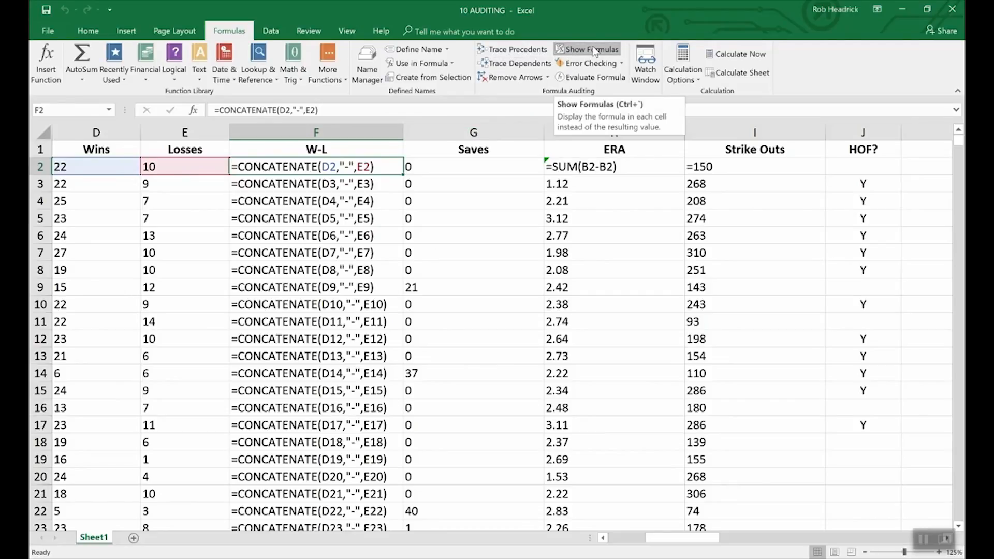
{"action": "left_click", "coordinate": [594, 50]}
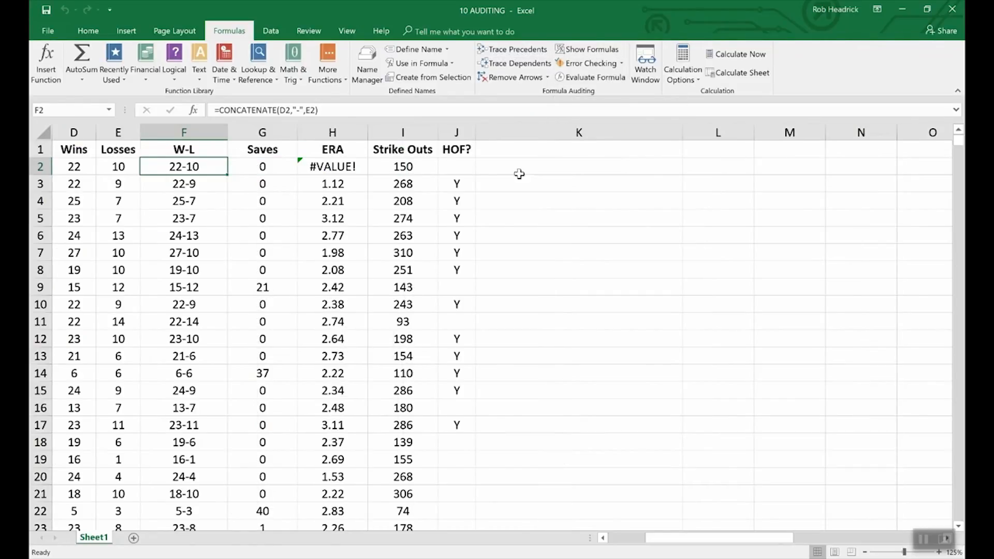
{"action": "left_click", "coordinate": [603, 538]}
{"action": "left_click", "coordinate": [603, 538]}
{"action": "left_click", "coordinate": [603, 539]}
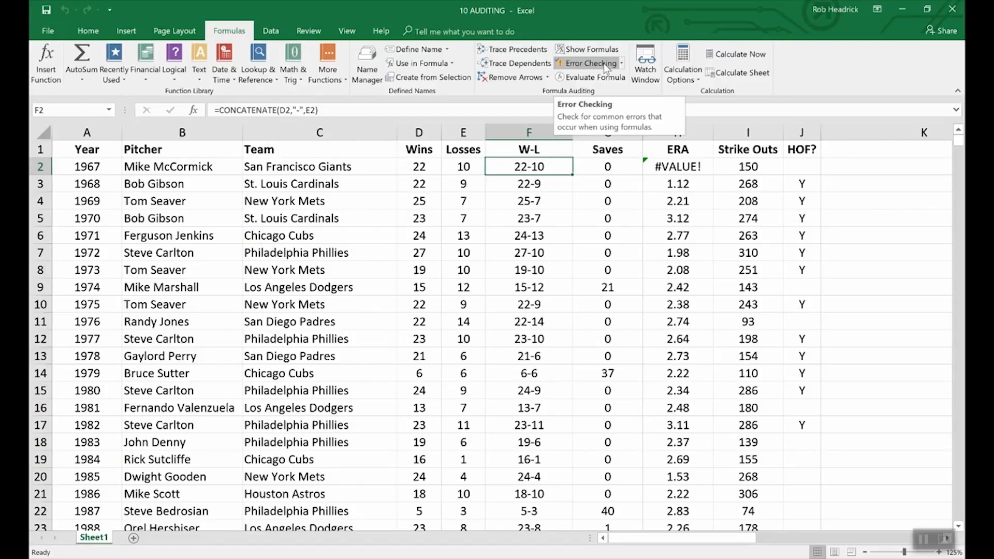
{"action": "left_click", "coordinate": [588, 63]}
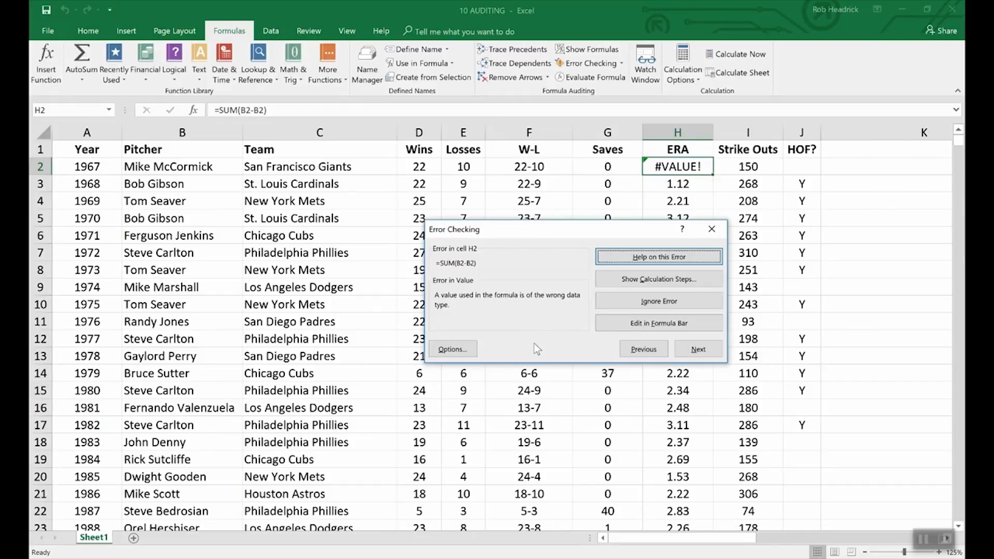
{"action": "left_click", "coordinate": [854, 325]}
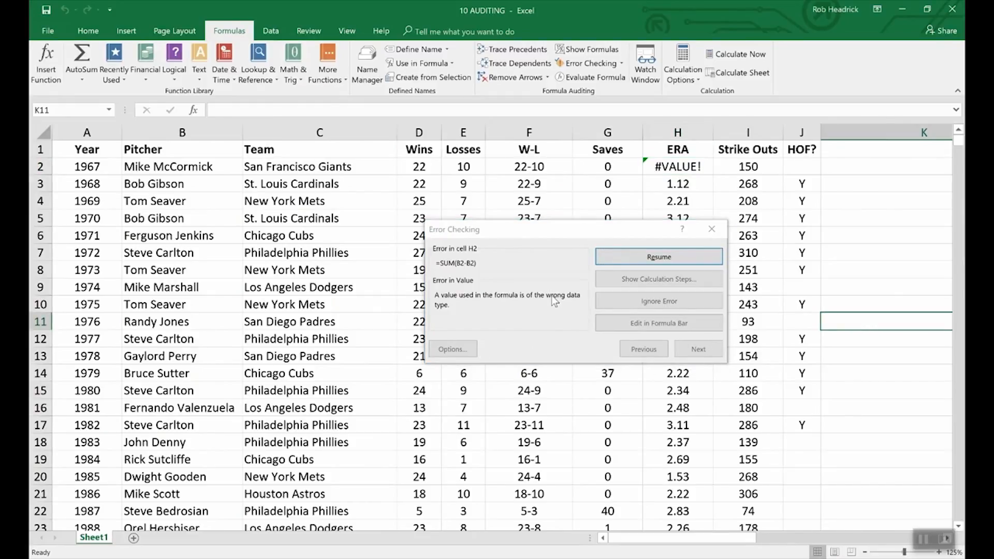
{"action": "left_click", "coordinate": [711, 228]}
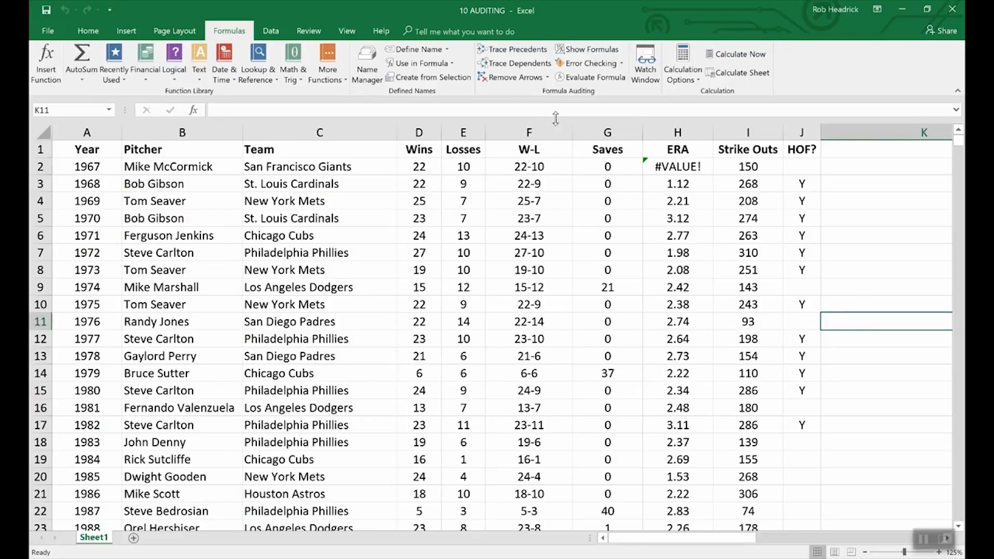
Evaluate F2's formula step by step: D2 becomes 22, E2 becomes 10, result 22-10
{"action": "left_click", "coordinate": [510, 168]}
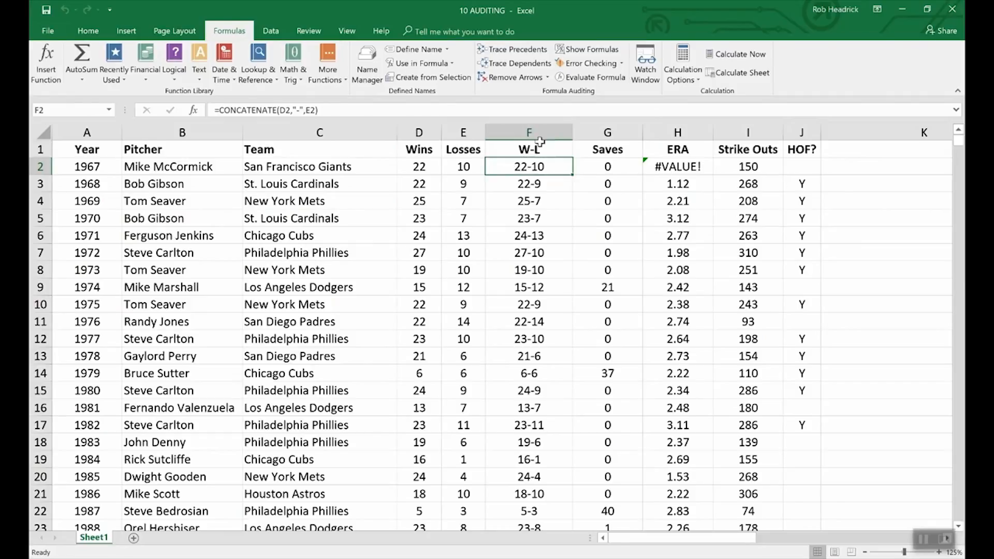
{"action": "left_click", "coordinate": [591, 77]}
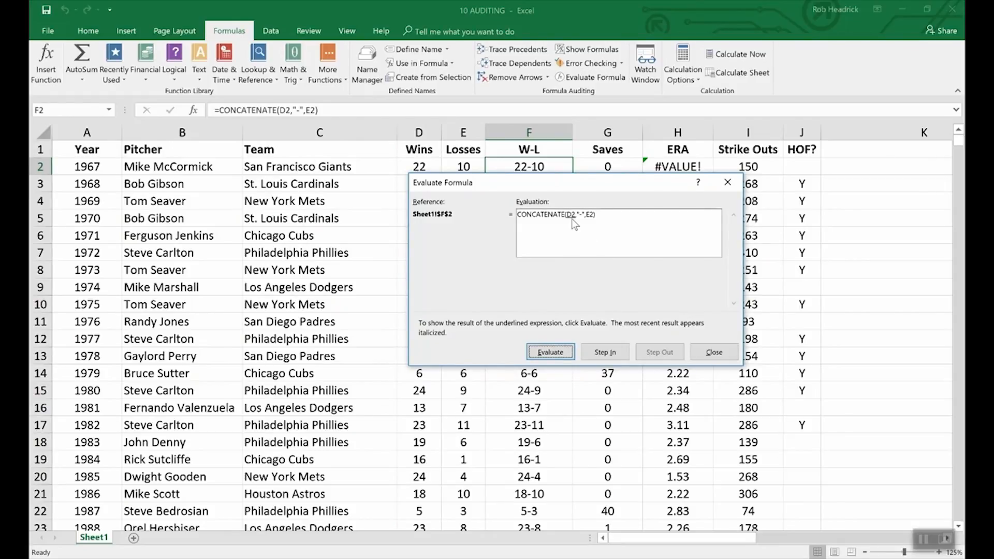
{"action": "left_click", "coordinate": [559, 353]}
{"action": "left_click_drag", "start_coordinate": [456, 181], "coordinate": [456, 191]}
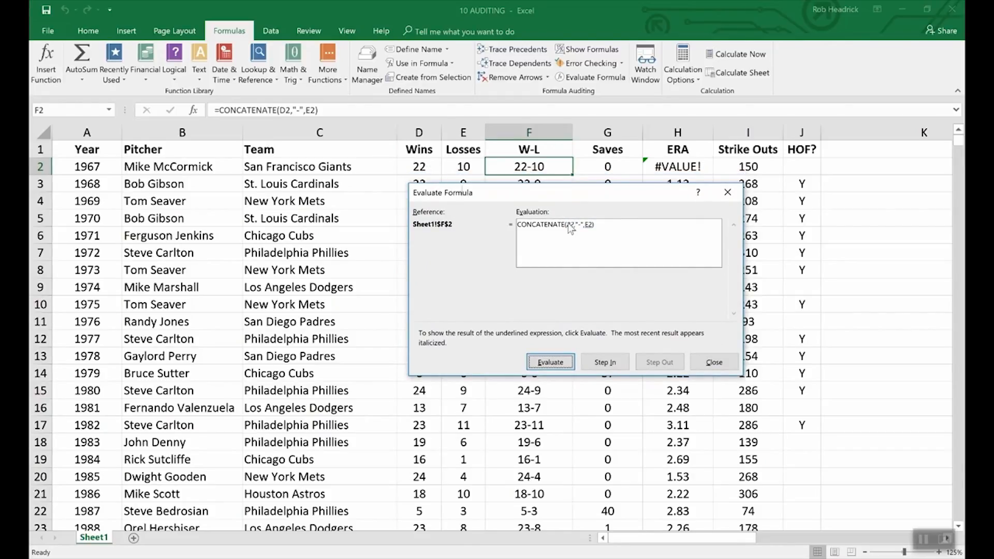
{"action": "left_click", "coordinate": [552, 362]}
{"action": "left_click", "coordinate": [562, 364]}
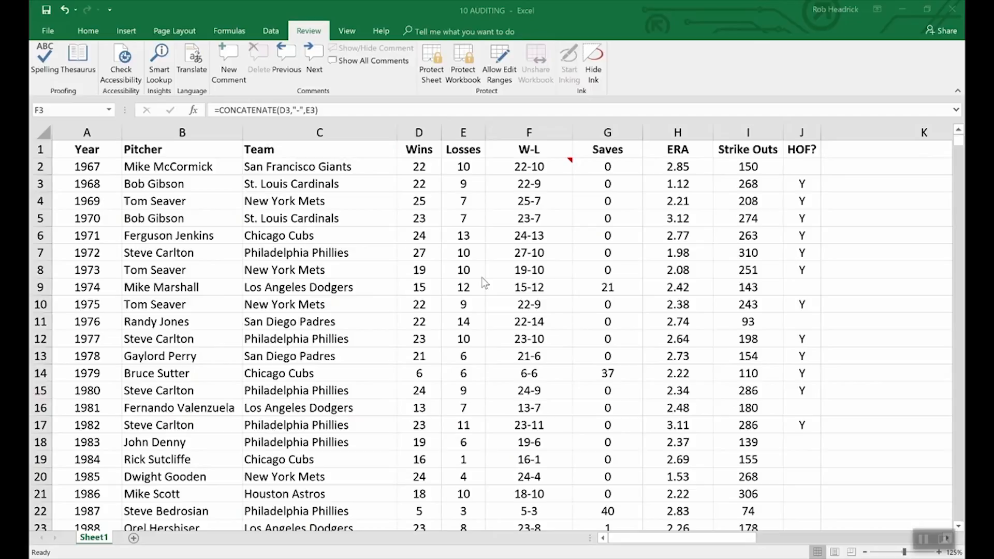
{"action": "left_click", "coordinate": [48, 32]}
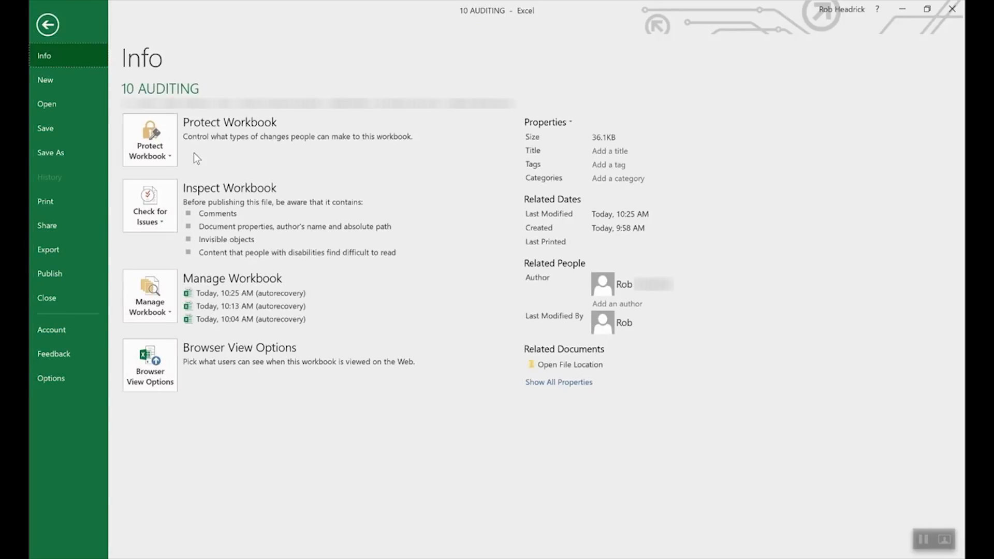
Encrypt the 10 AUDITING workbook with a password, entering and confirming it
{"action": "left_click", "coordinate": [168, 140]}
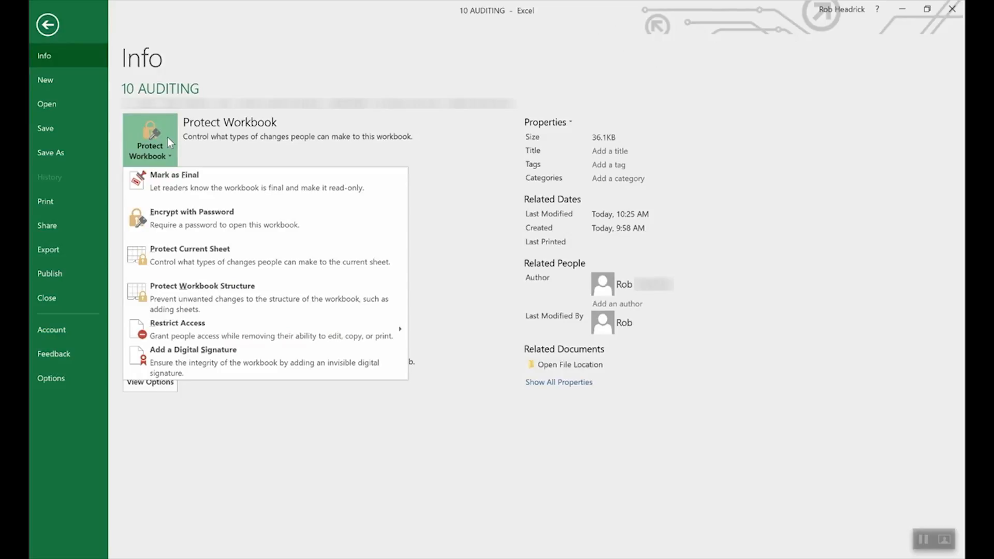
{"action": "left_click", "coordinate": [213, 221]}
{"action": "type", "text": "1234"}
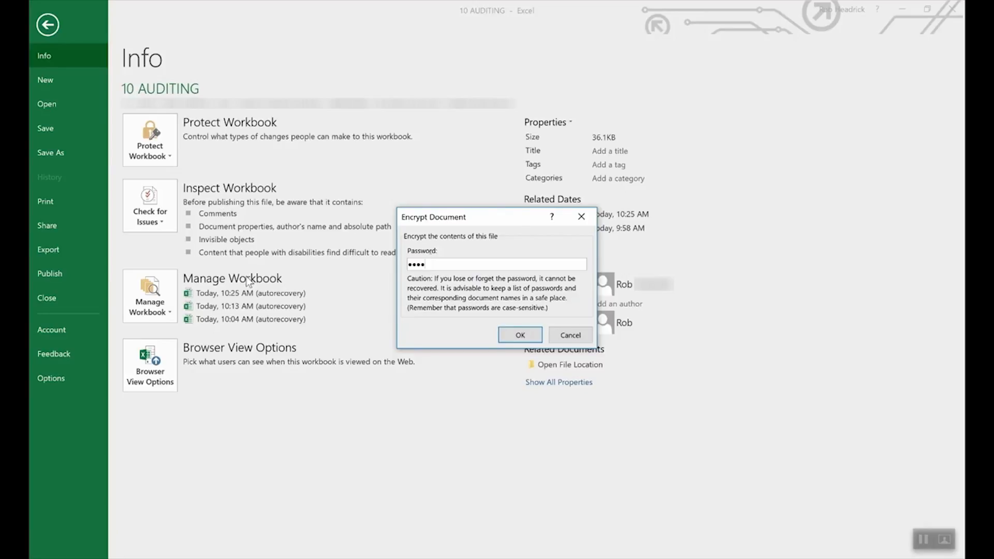
{"action": "left_click", "coordinate": [517, 335]}
{"action": "type", "text": "****"}
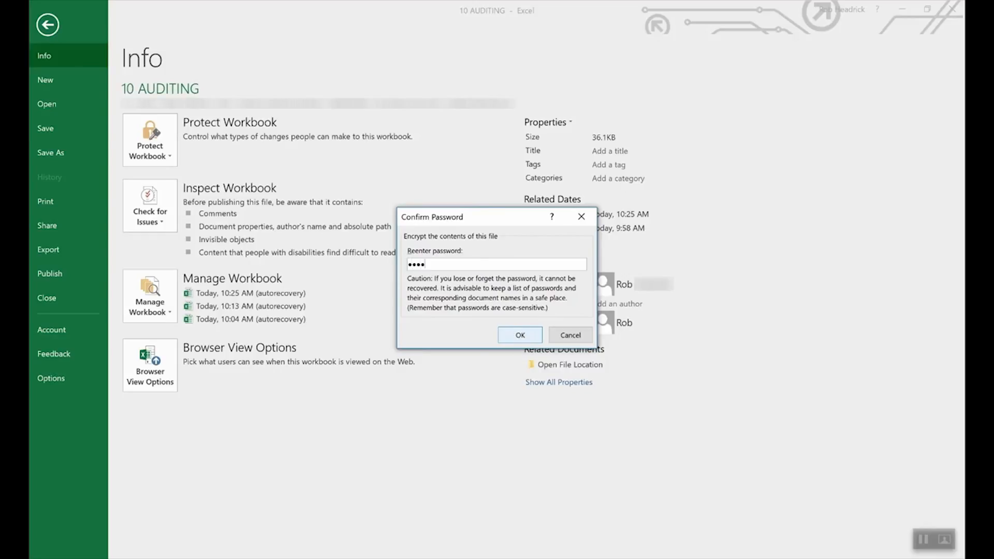
{"action": "left_click", "coordinate": [518, 336]}
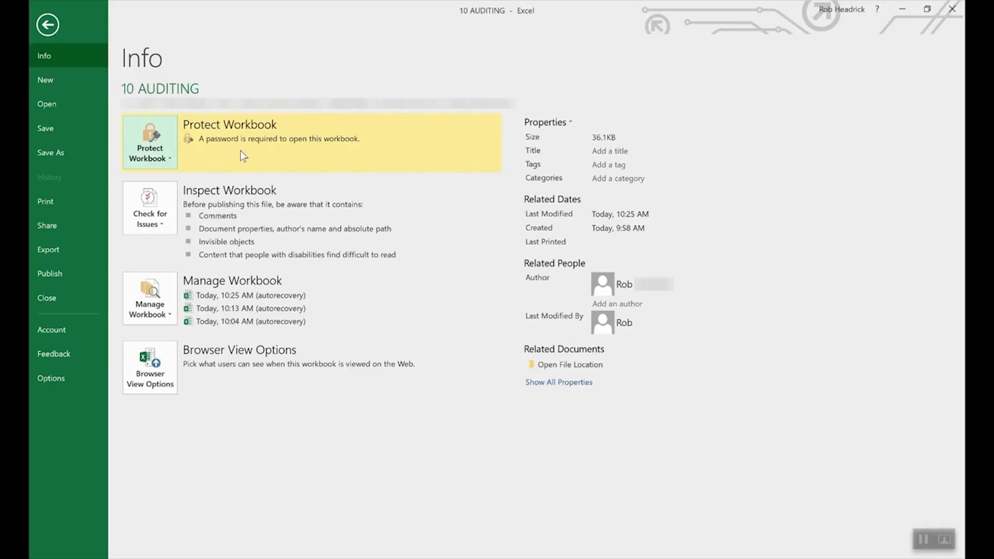
Clear the existing password under Encrypt with Password so the workbook opens without one
{"action": "left_click", "coordinate": [163, 159]}
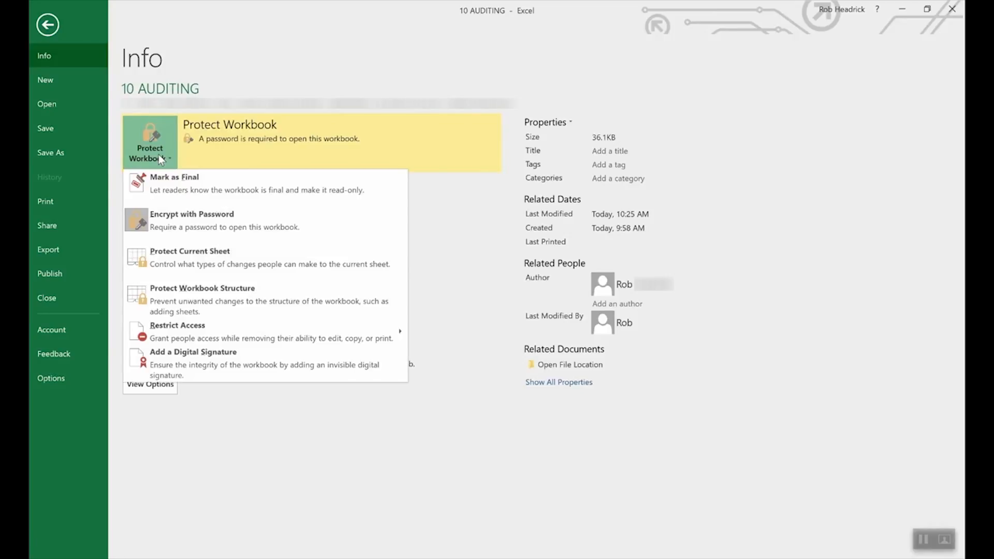
{"action": "left_click", "coordinate": [187, 222]}
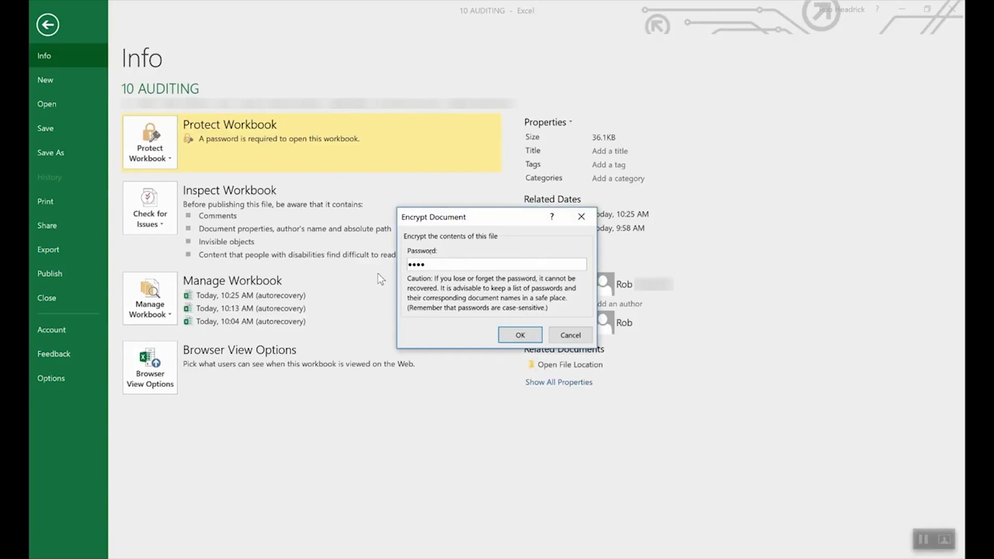
{"action": "double_click", "coordinate": [493, 263]}
{"action": "key", "text": "BackSpace"}
{"action": "left_click", "coordinate": [520, 335]}
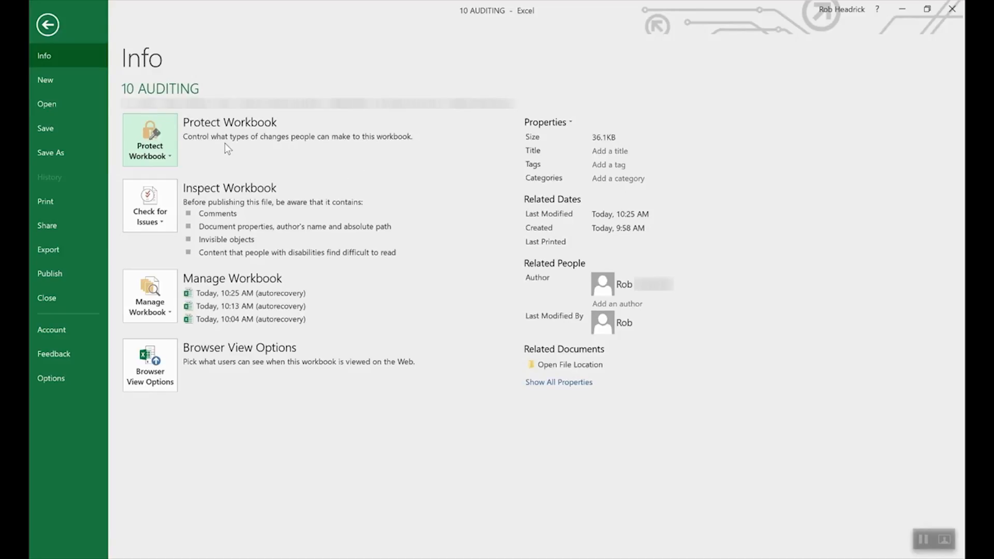
Review the Protect Current Sheet settings and cancel, leaving the 10 AUDITING sheet unprotected
{"action": "left_click", "coordinate": [156, 137]}
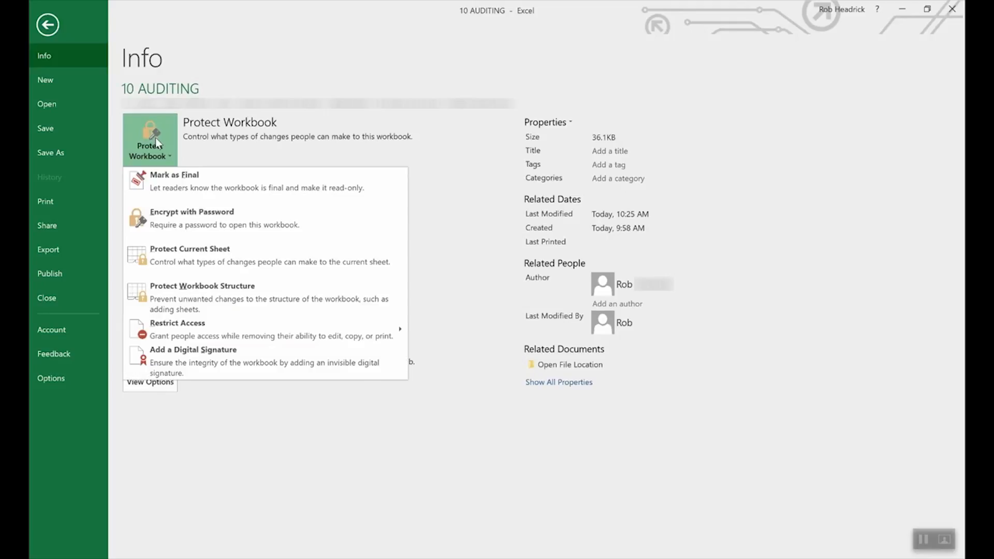
{"action": "left_click", "coordinate": [207, 257]}
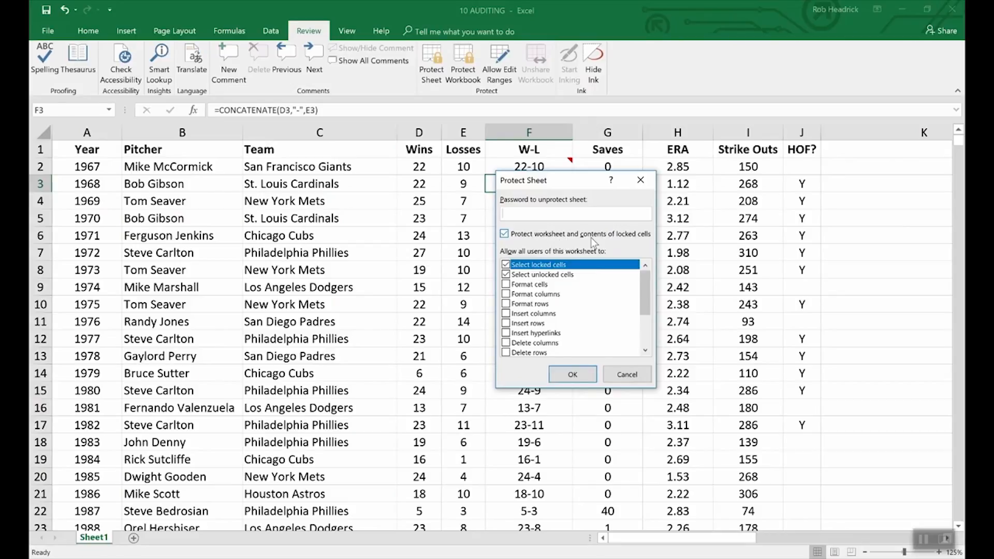
{"action": "left_click", "coordinate": [633, 372]}
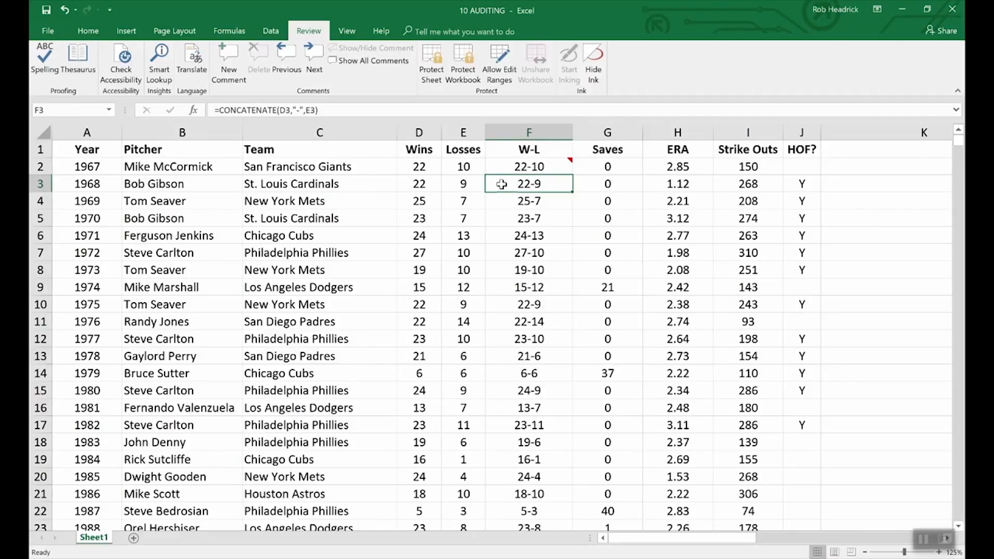
{"action": "right_click", "coordinate": [535, 186]}
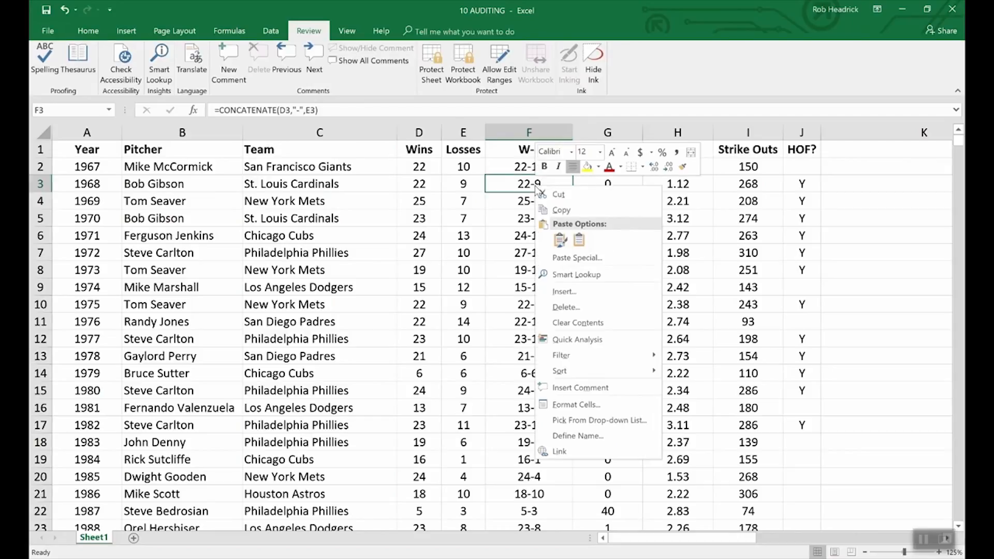
Tick Hidden on cell F3's Protection tab in Format Cells
{"action": "left_click", "coordinate": [576, 404]}
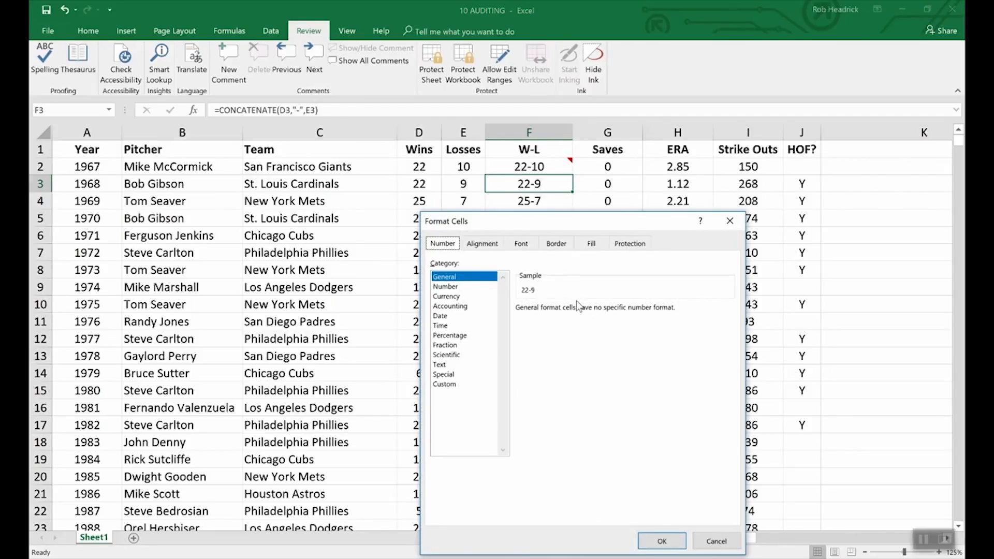
{"action": "left_click", "coordinate": [631, 247]}
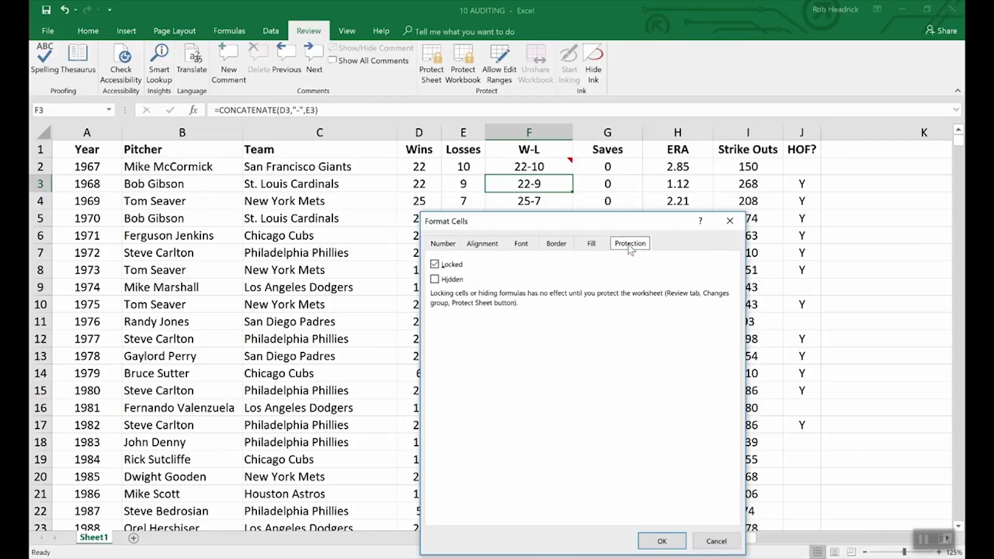
{"action": "left_click", "coordinate": [437, 281]}
Apply F3's Hidden setting and protect the sheet with a password entered twice
{"action": "left_click", "coordinate": [661, 540]}
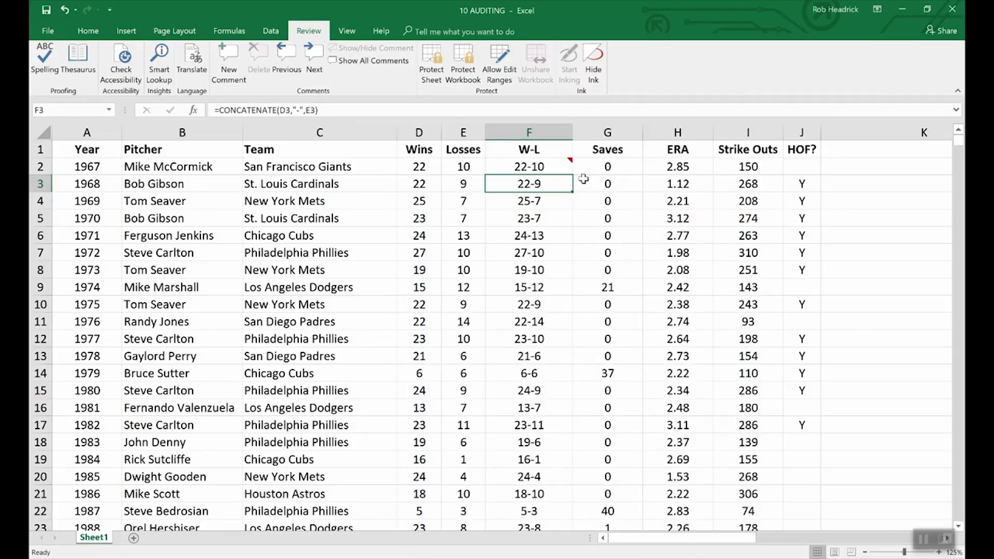
{"action": "left_click", "coordinate": [439, 48]}
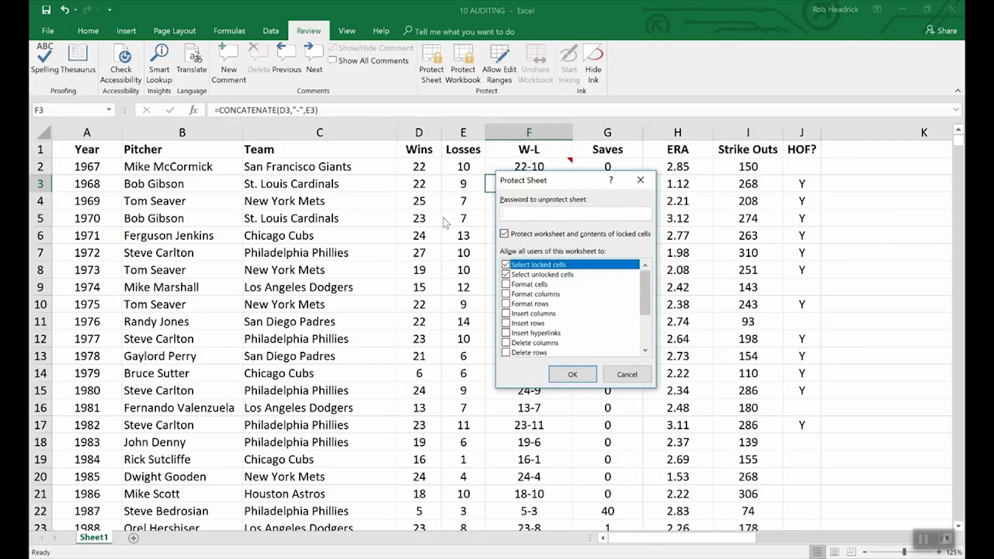
{"action": "type", "text": "••••"}
{"action": "left_click", "coordinate": [574, 376]}
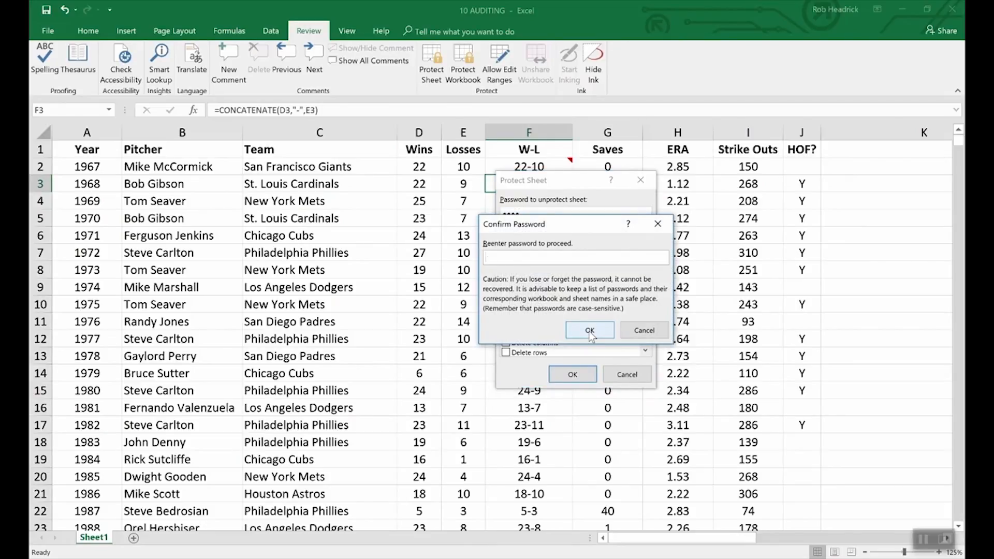
{"action": "type", "text": "••••"}
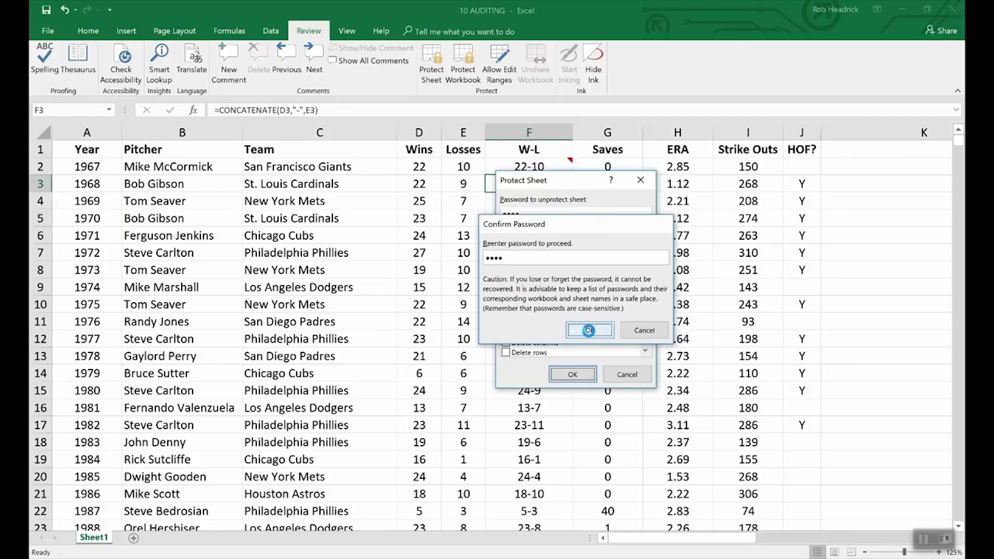
{"action": "left_click", "coordinate": [589, 331]}
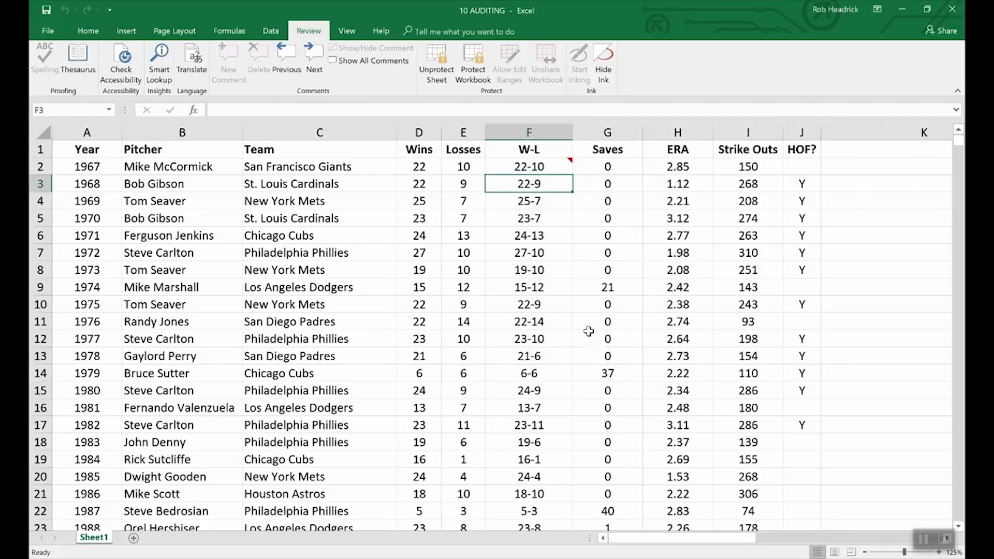
{"action": "key", "text": "Down"}
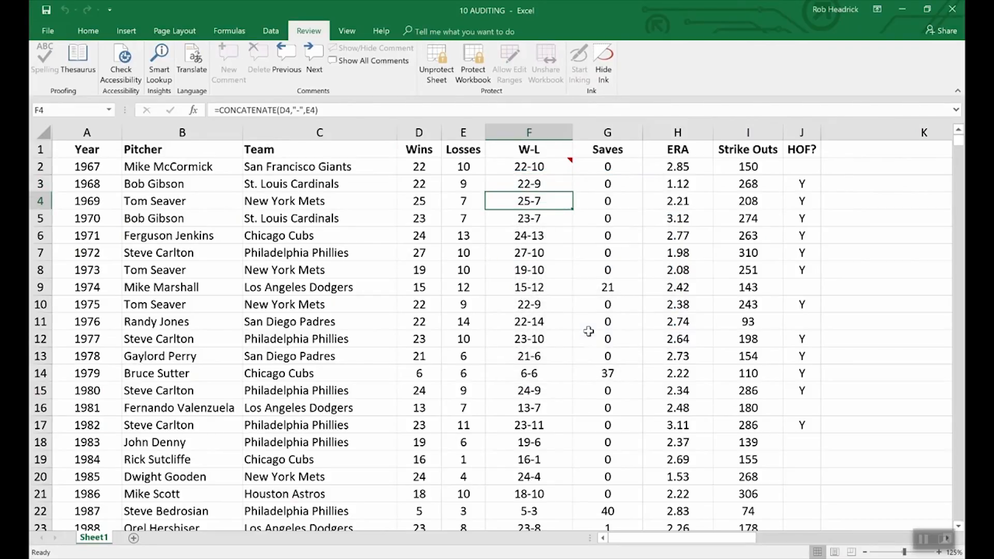
{"action": "key", "text": "Up"}
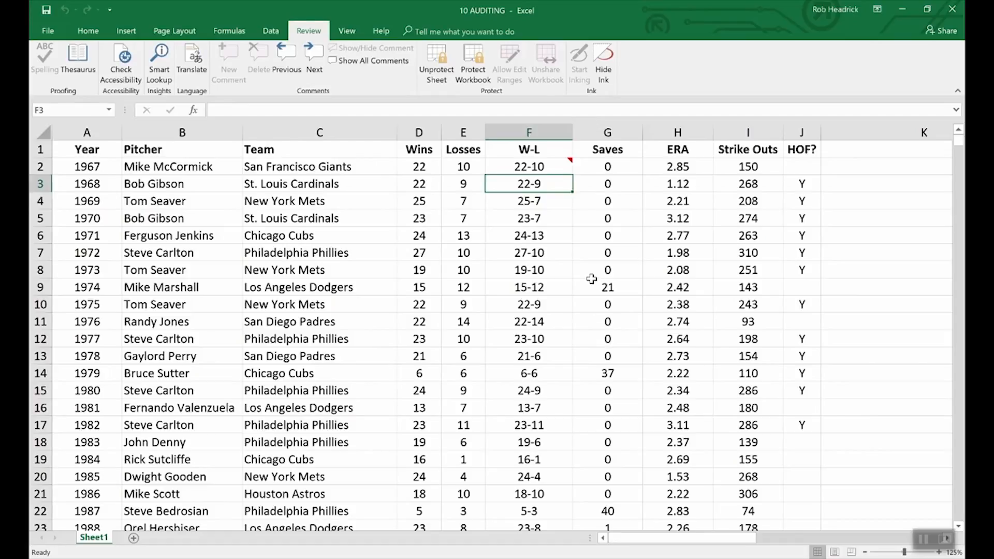
{"action": "left_click", "coordinate": [554, 168]}
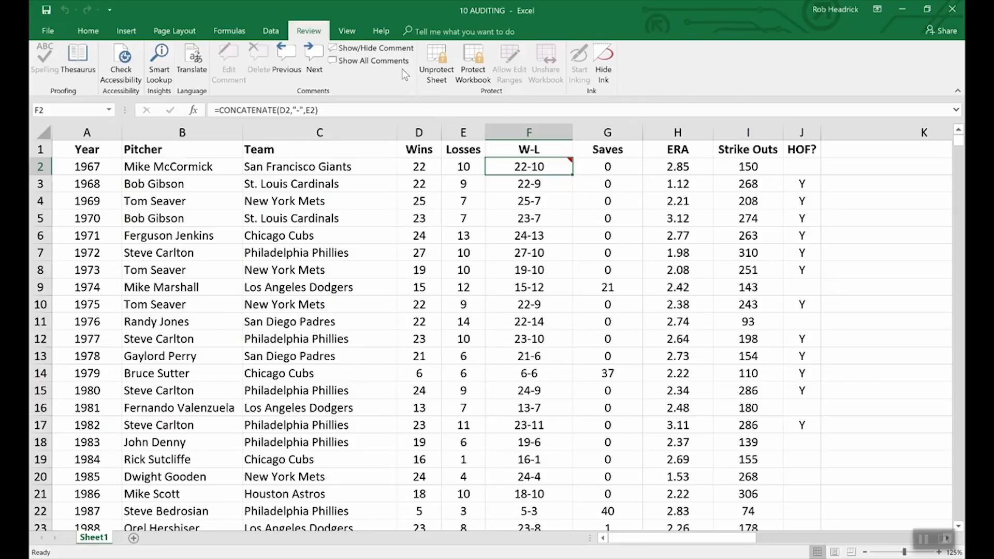
Keep F2's comment always shown and unprotect the sheet with its password
{"action": "left_click", "coordinate": [370, 48]}
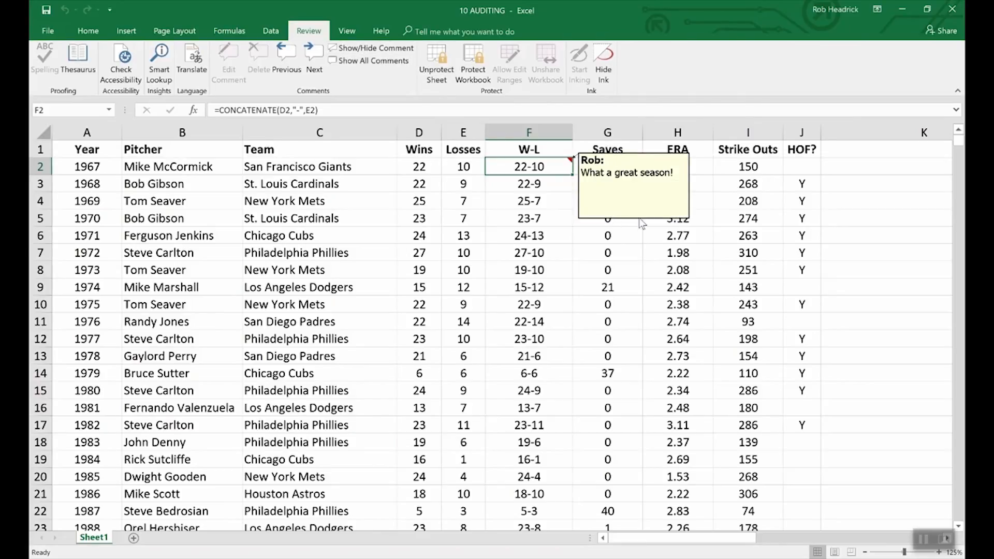
{"action": "left_click", "coordinate": [438, 58]}
{"action": "type", "text": "12345"}
{"action": "key", "text": "Return"}
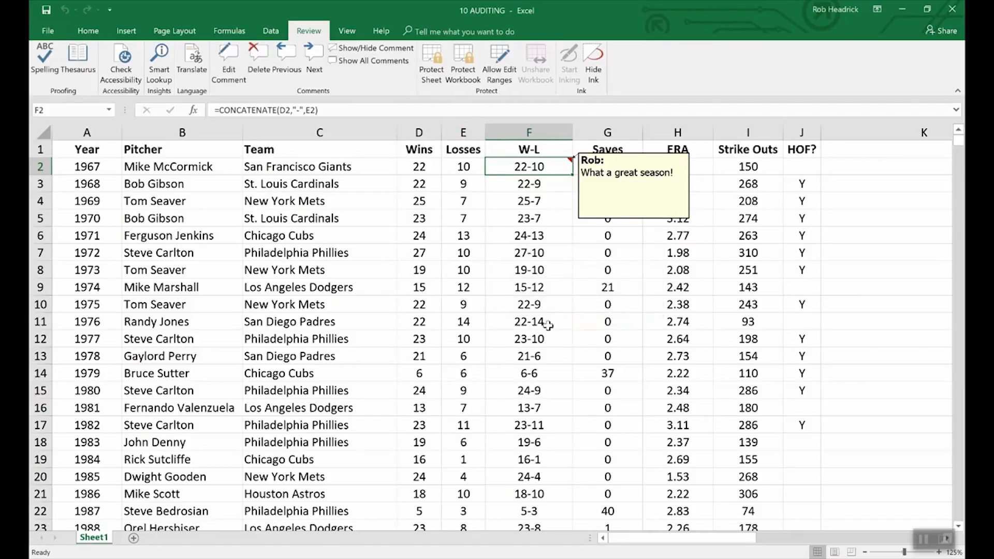
Check the comment's Format Comment settings and close them without changes
{"action": "right_click", "coordinate": [614, 221]}
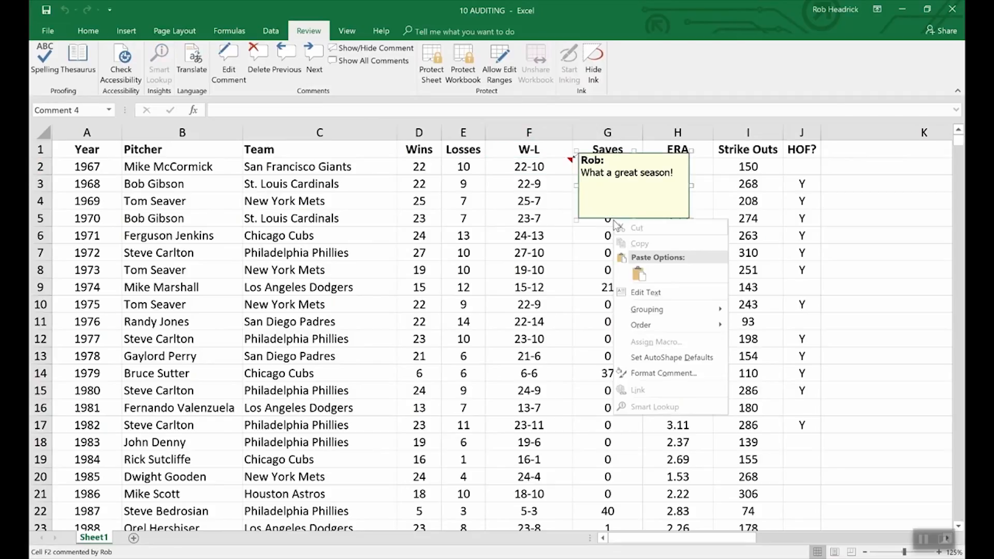
{"action": "left_click", "coordinate": [675, 374]}
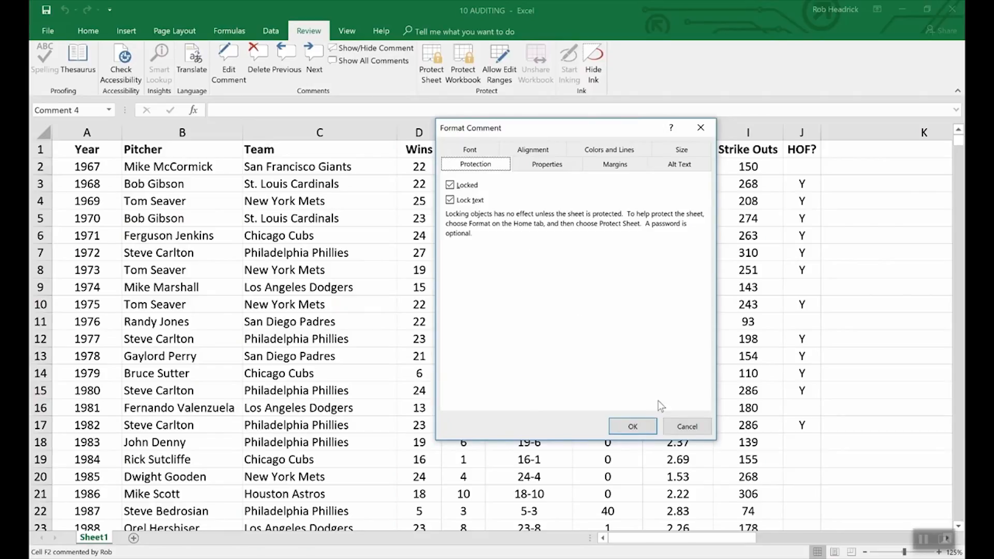
{"action": "left_click", "coordinate": [675, 425]}
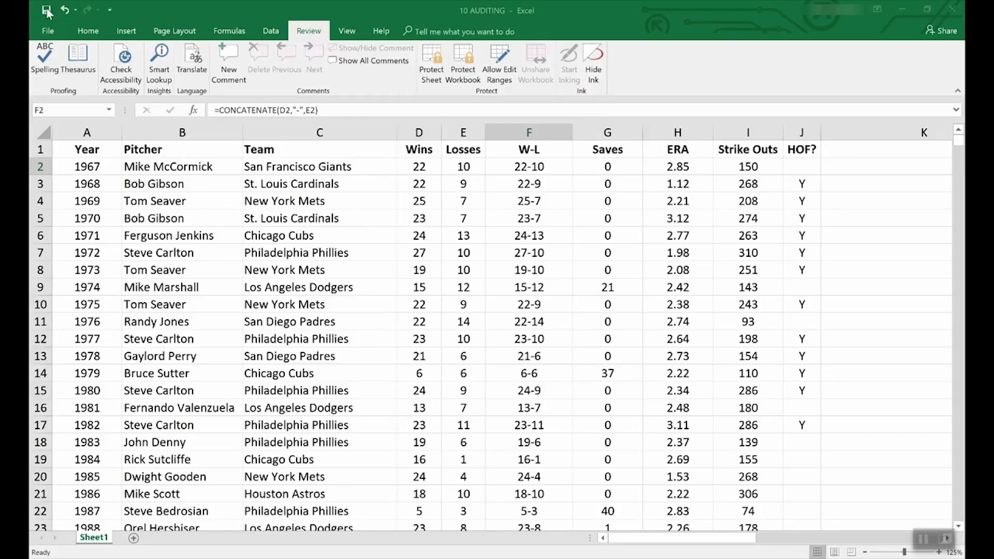
{"action": "left_click", "coordinate": [48, 32]}
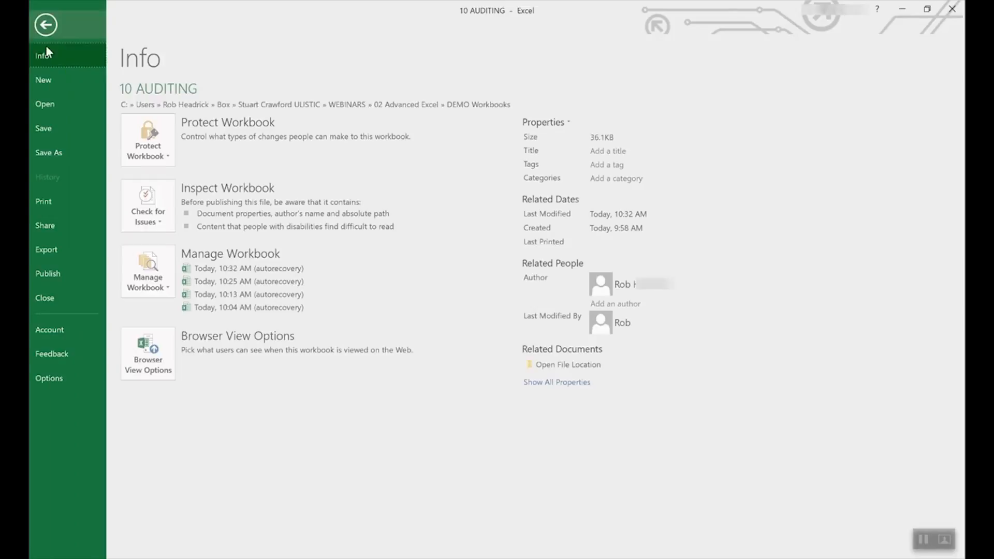
{"action": "left_click", "coordinate": [47, 79]}
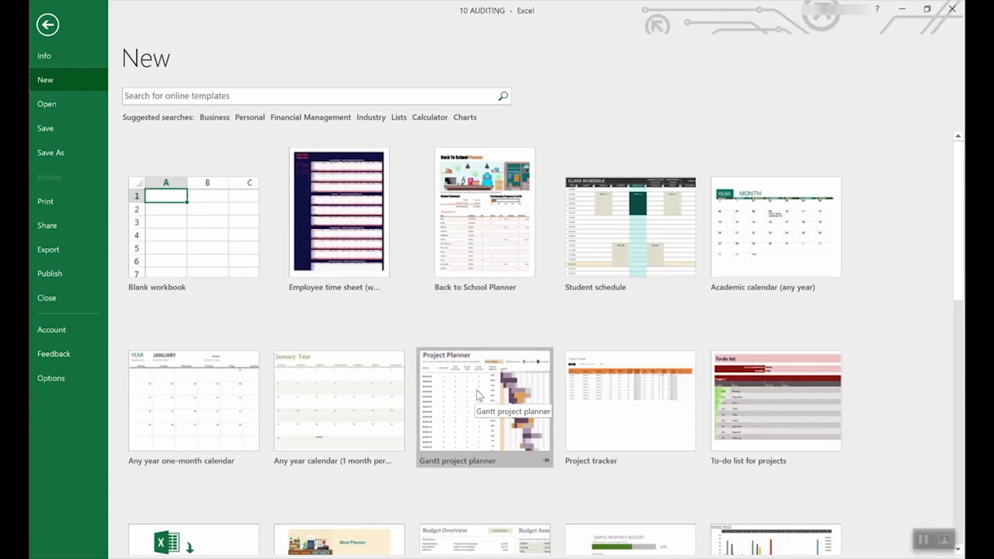
{"action": "scroll", "coordinate": [254, 454], "scroll_direction": "down", "scroll_amount": 5}
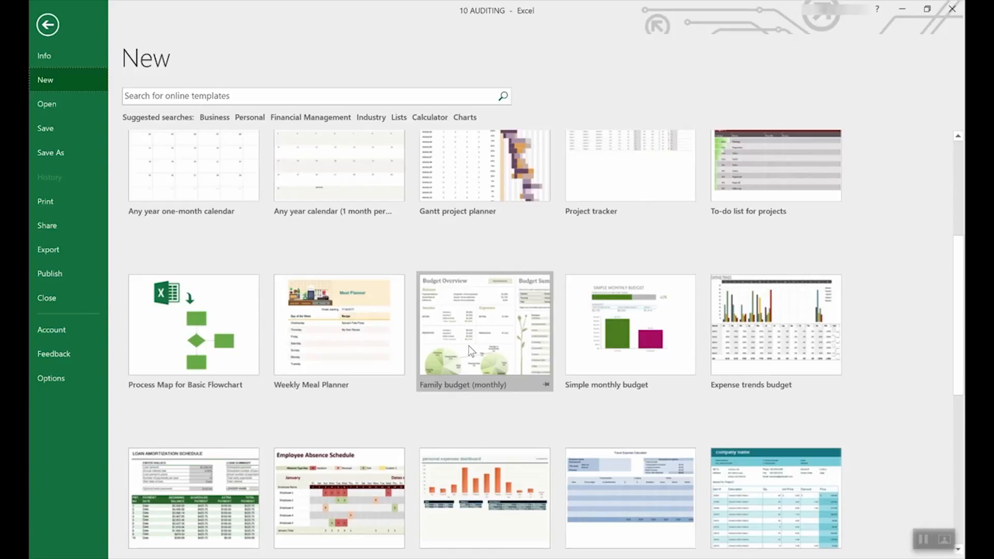
{"action": "scroll", "coordinate": [468, 345], "scroll_direction": "down", "scroll_amount": 3}
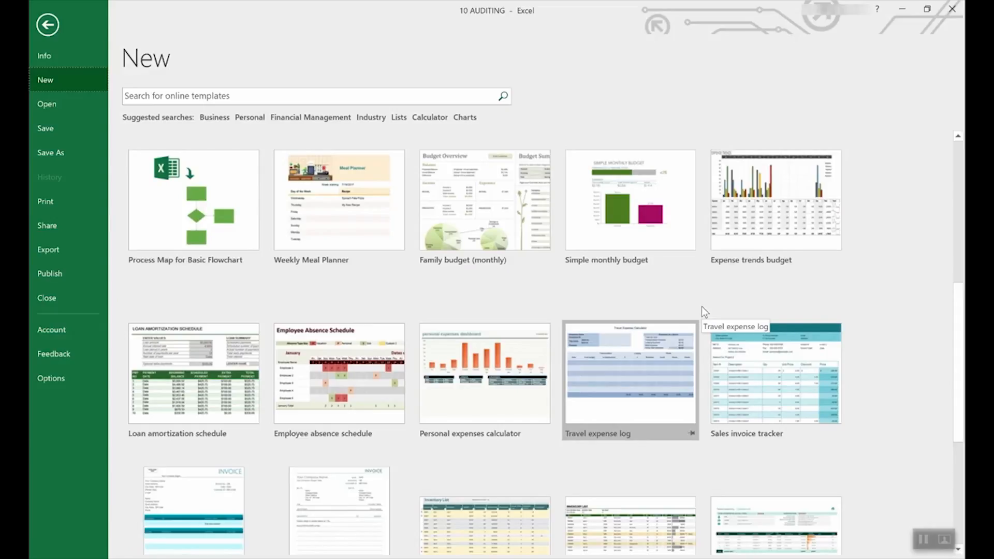
{"action": "scroll", "coordinate": [632, 313], "scroll_direction": "up", "scroll_amount": 5}
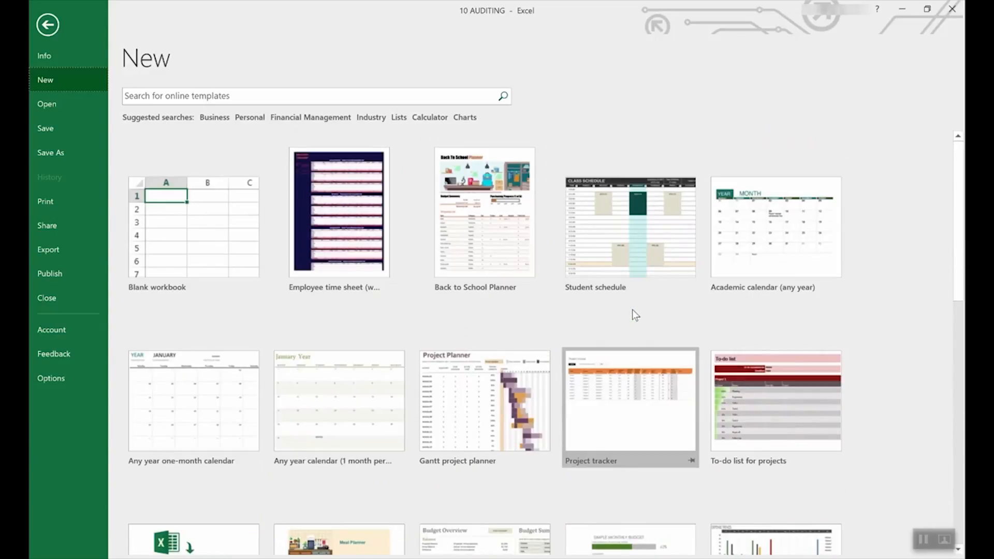
{"action": "scroll", "coordinate": [628, 346], "scroll_direction": "down", "scroll_amount": 2}
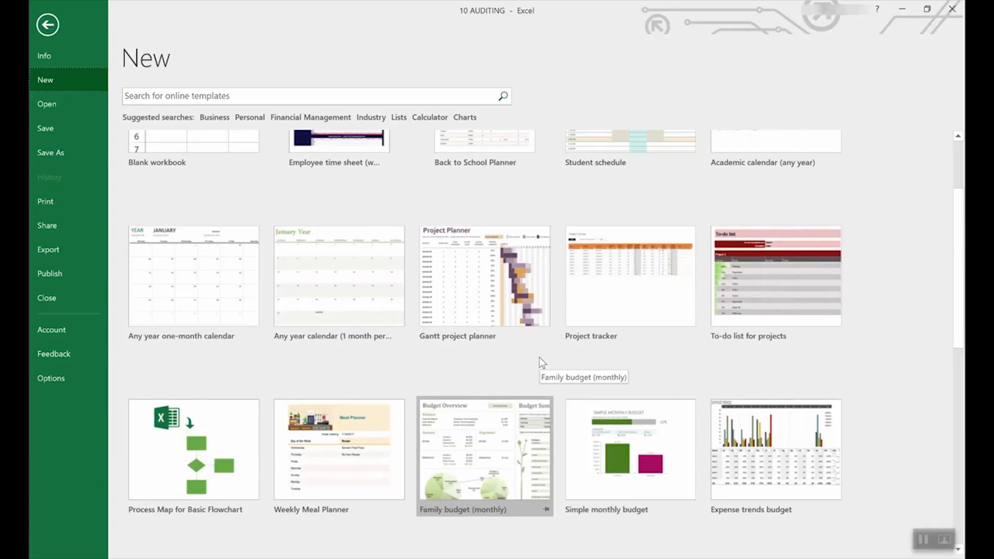
{"action": "scroll", "coordinate": [539, 356], "scroll_direction": "down", "scroll_amount": 5}
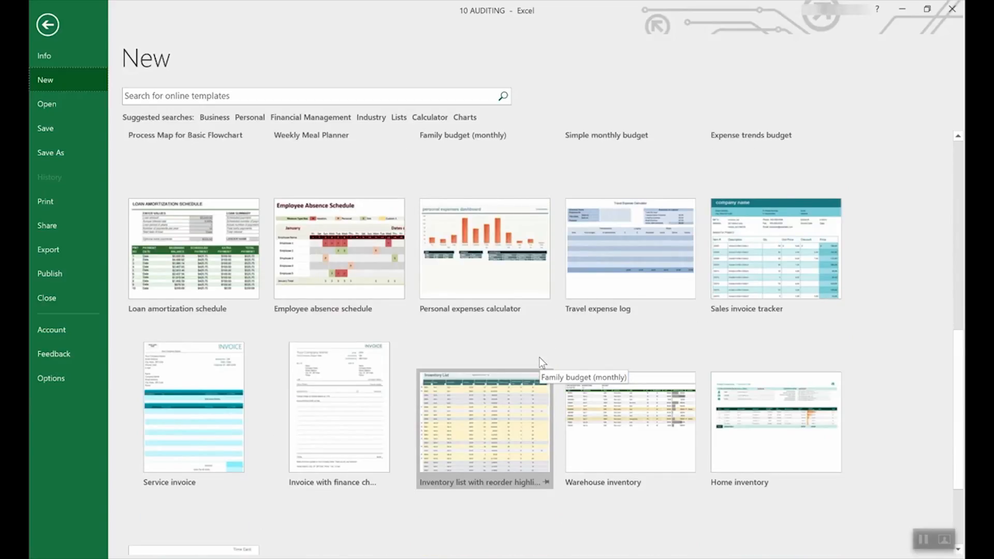
{"action": "scroll", "coordinate": [539, 357], "scroll_direction": "up", "scroll_amount": 3}
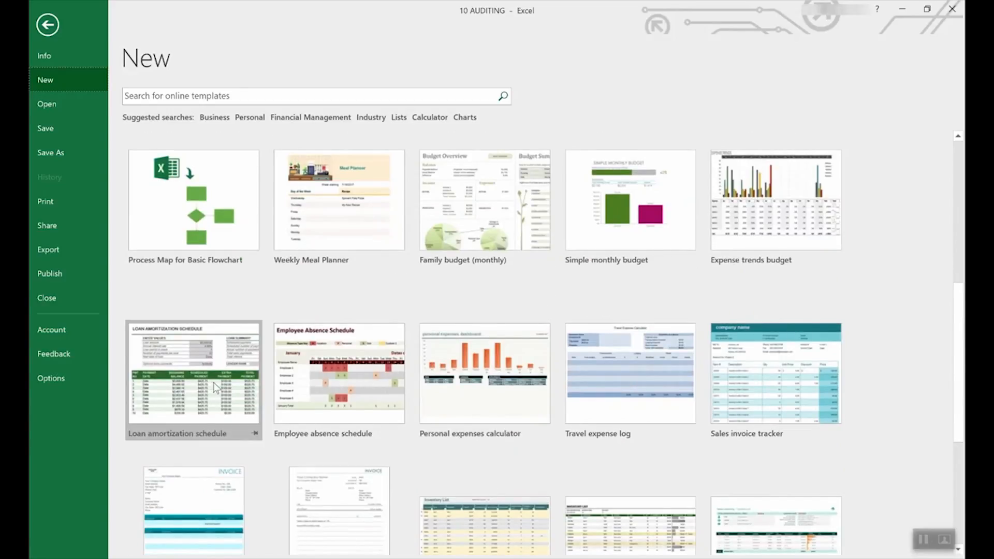
Create a Loan amortization schedule workbook, read the E4 and E3 input prompts, then return to New templates
{"action": "left_click", "coordinate": [196, 353]}
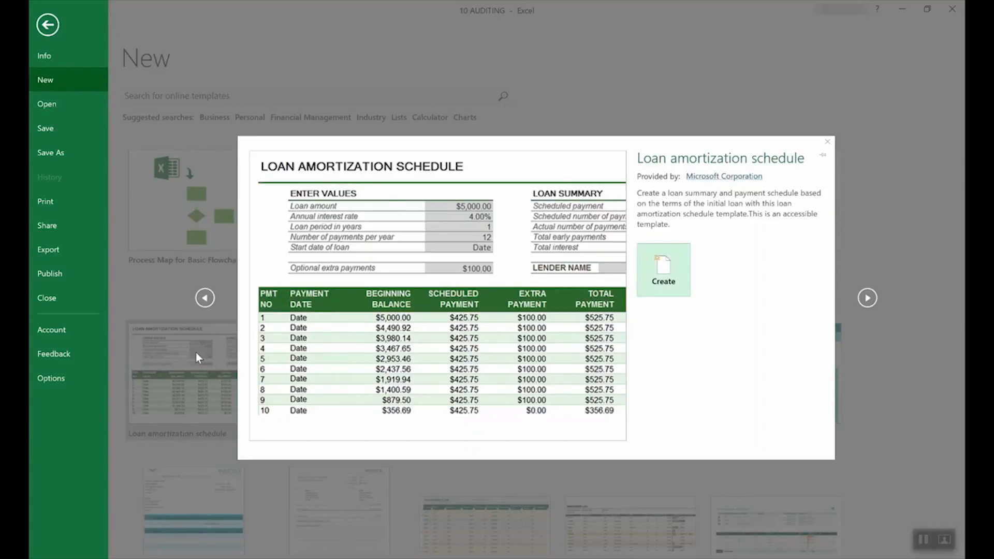
{"action": "left_click", "coordinate": [679, 274]}
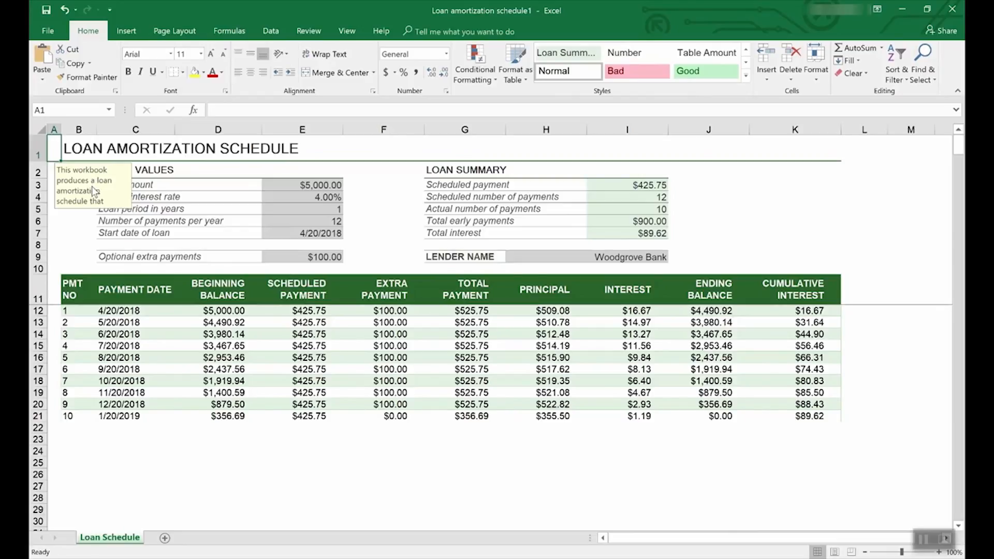
{"action": "left_click", "coordinate": [326, 197]}
{"action": "left_click", "coordinate": [326, 185]}
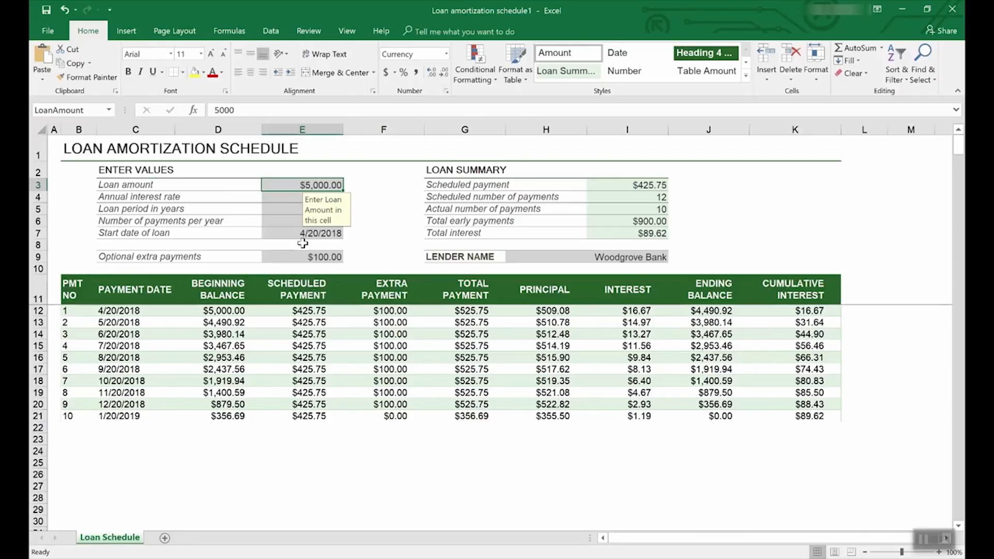
{"action": "left_click", "coordinate": [49, 30]}
{"action": "left_click", "coordinate": [52, 78]}
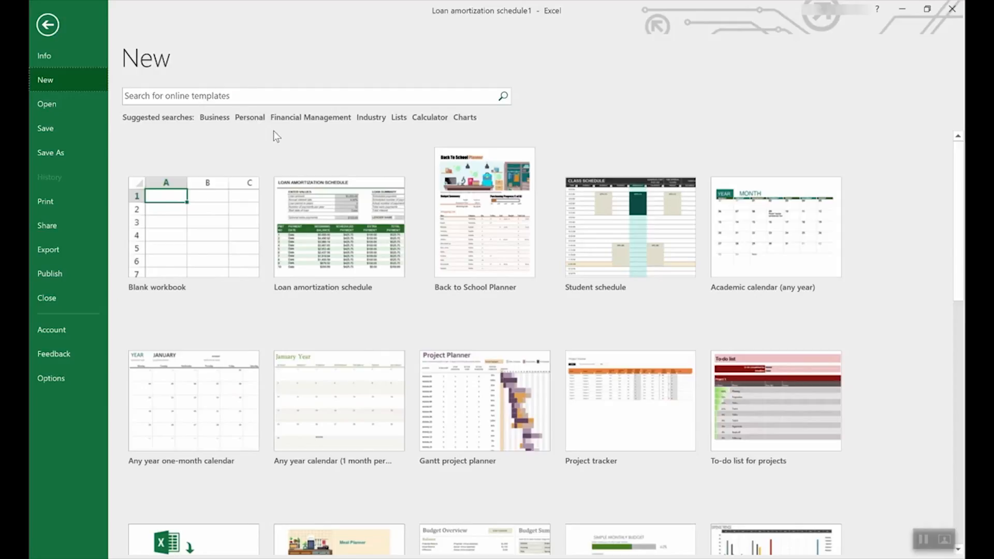
{"action": "left_click", "coordinate": [400, 117]}
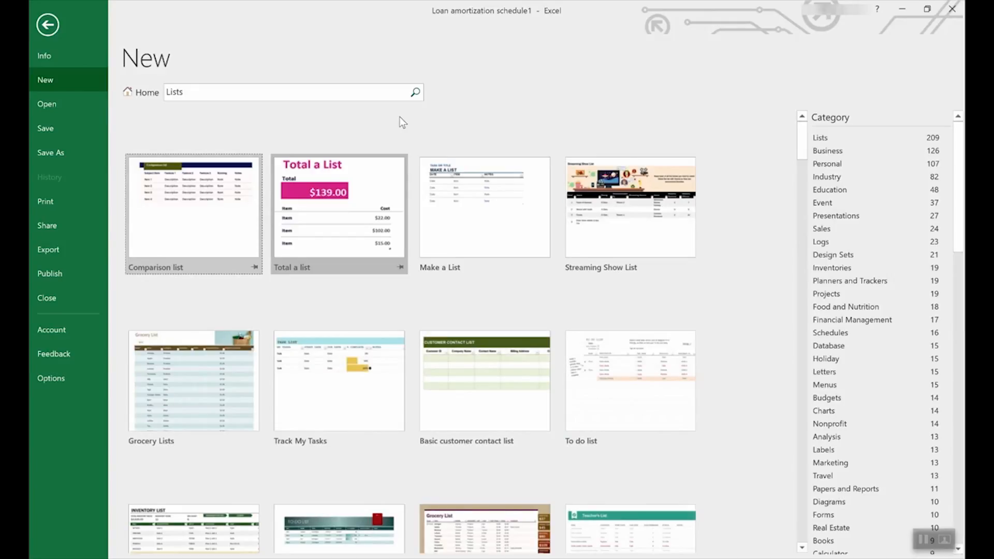
{"action": "scroll", "coordinate": [456, 334], "scroll_direction": "down", "scroll_amount": 5}
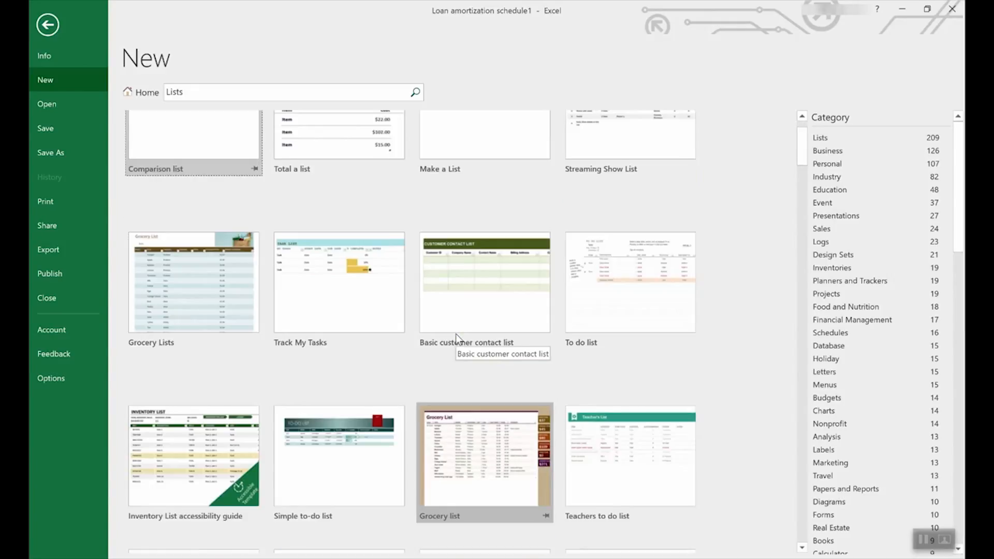
{"action": "scroll", "coordinate": [456, 339], "scroll_direction": "down", "scroll_amount": 2}
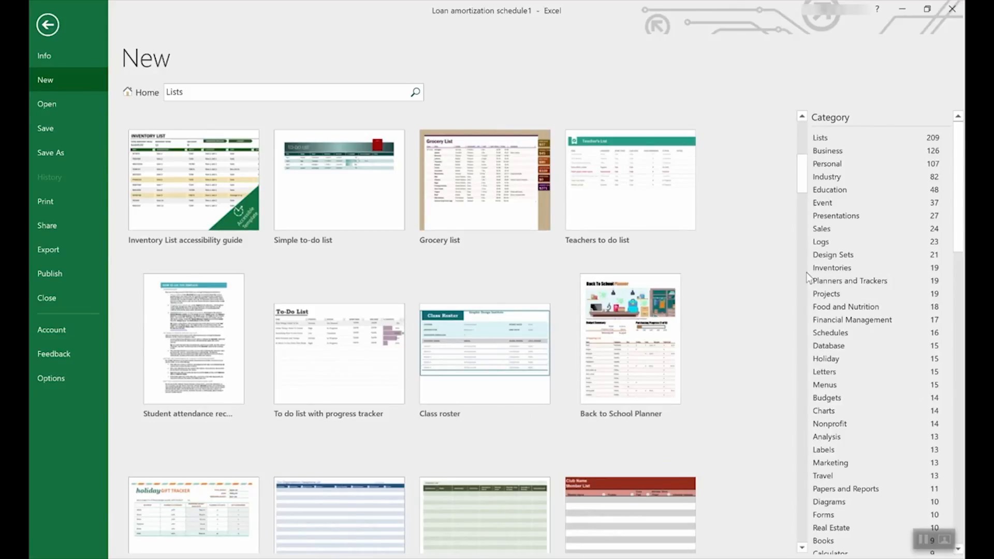
{"action": "scroll", "coordinate": [890, 277], "scroll_direction": "down", "scroll_amount": 2}
{"action": "left_click_drag", "start_coordinate": [958, 212], "coordinate": [915, 202]}
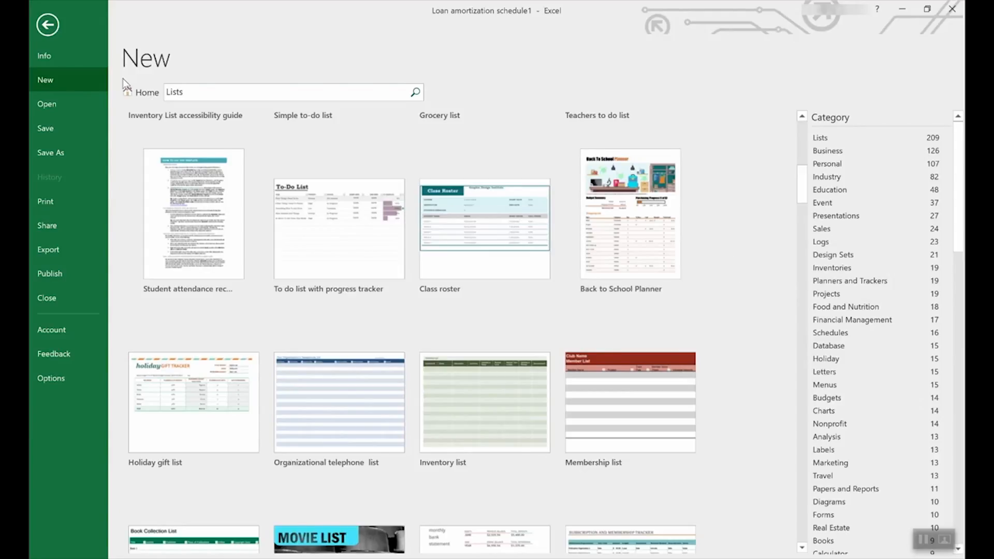
{"action": "left_click", "coordinate": [136, 95]}
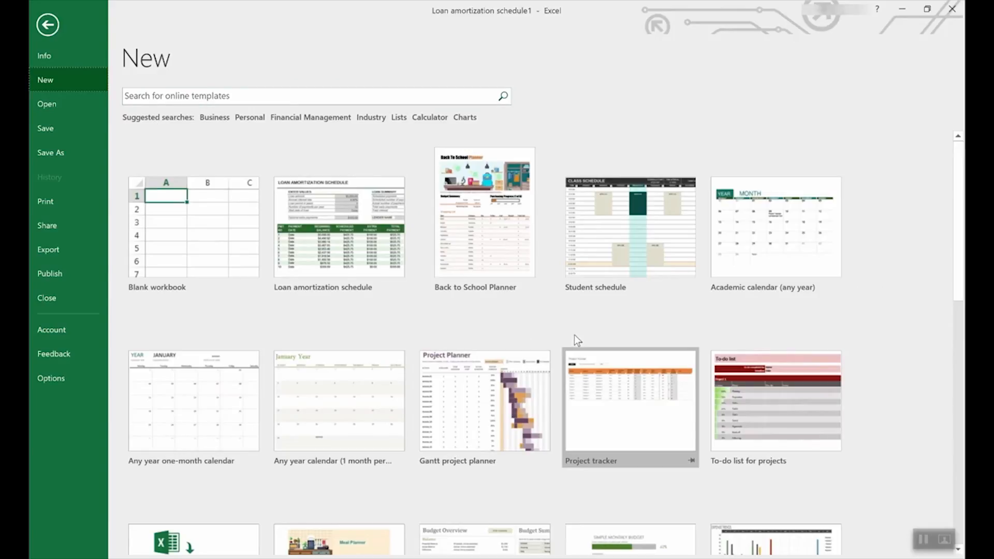
{"action": "scroll", "coordinate": [576, 337], "scroll_direction": "down", "scroll_amount": 5}
{"action": "scroll", "coordinate": [579, 338], "scroll_direction": "down", "scroll_amount": 4}
{"action": "scroll", "coordinate": [577, 337], "scroll_direction": "down", "scroll_amount": 3}
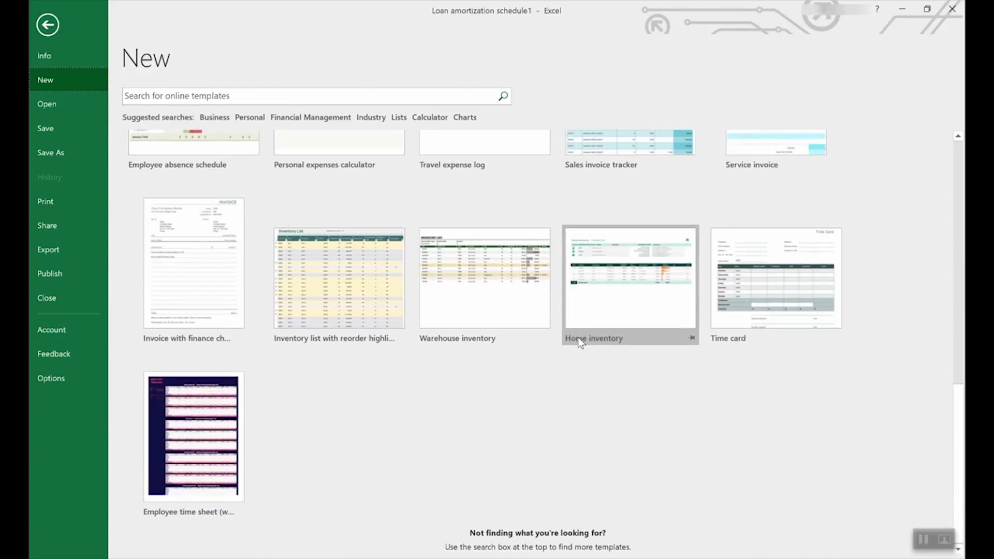
Create an Employee time sheet workbook from its template and inspect the C14 and C15 total formulas
{"action": "left_click", "coordinate": [188, 413]}
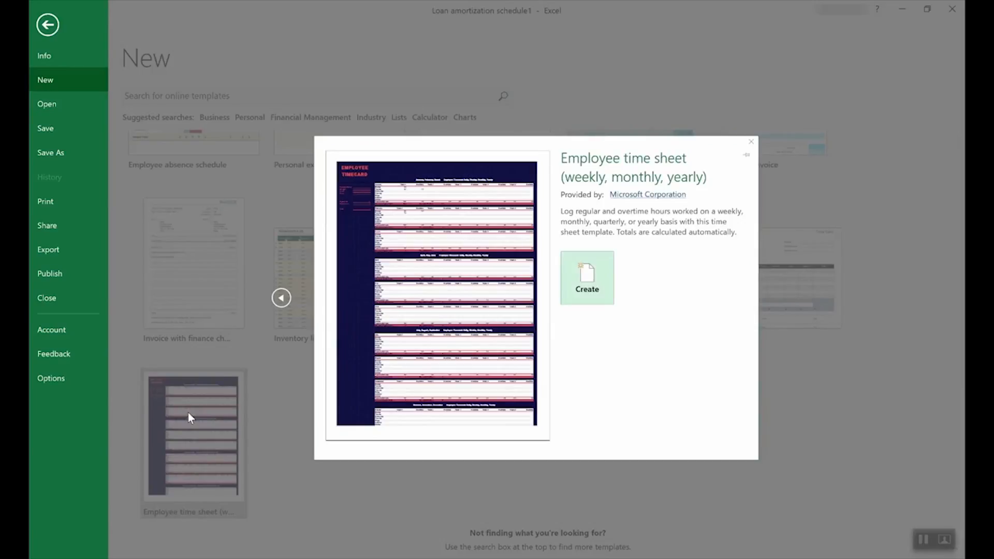
{"action": "left_click", "coordinate": [600, 279]}
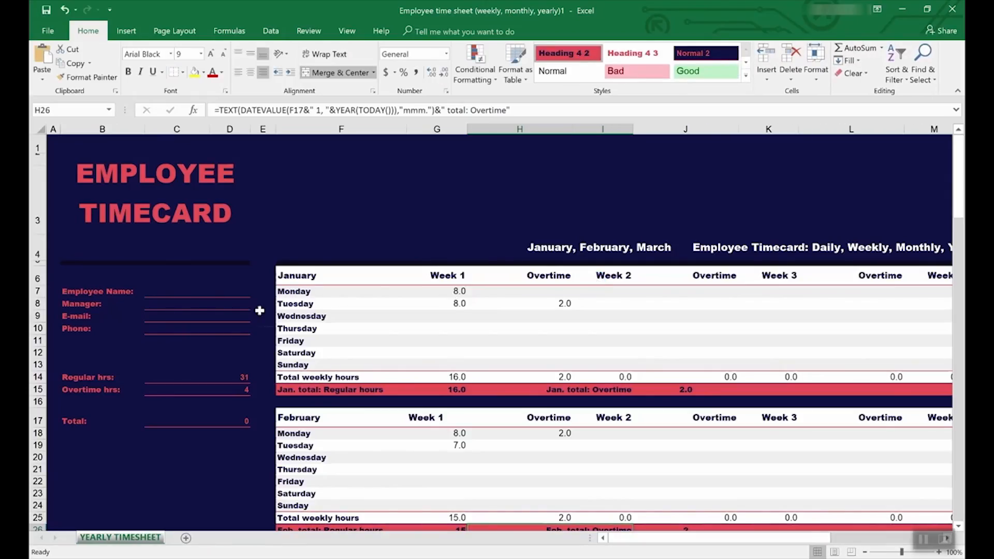
{"action": "left_click", "coordinate": [186, 379]}
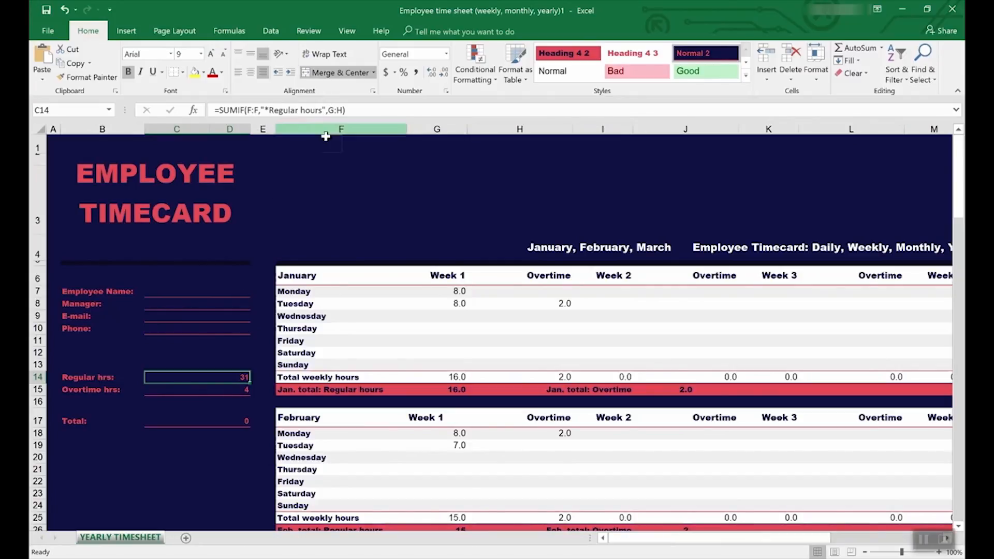
{"action": "left_click", "coordinate": [230, 391]}
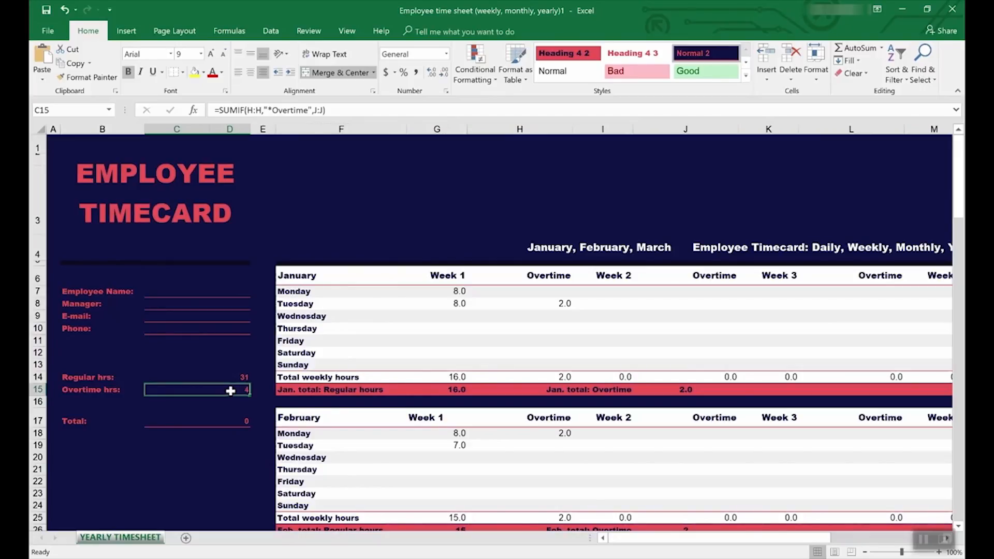
Trace the precedents of the overtime-hours total in C15, then reselect C14
{"action": "left_click", "coordinate": [305, 31]}
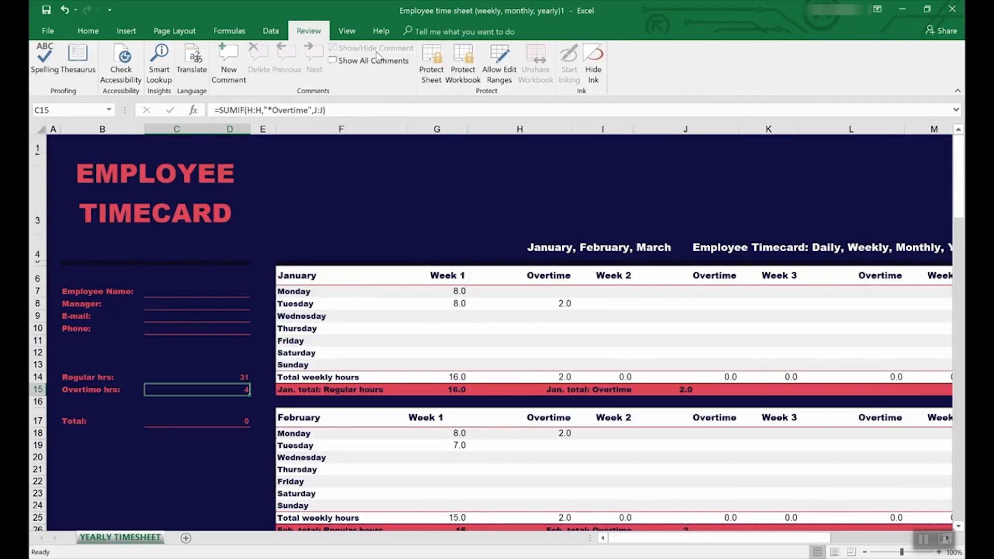
{"action": "left_click", "coordinate": [230, 31]}
{"action": "left_click", "coordinate": [509, 55]}
{"action": "scroll", "coordinate": [509, 379], "scroll_direction": "down", "scroll_amount": 2}
{"action": "scroll", "coordinate": [509, 380], "scroll_direction": "down", "scroll_amount": 6}
{"action": "scroll", "coordinate": [509, 379], "scroll_direction": "up", "scroll_amount": 8}
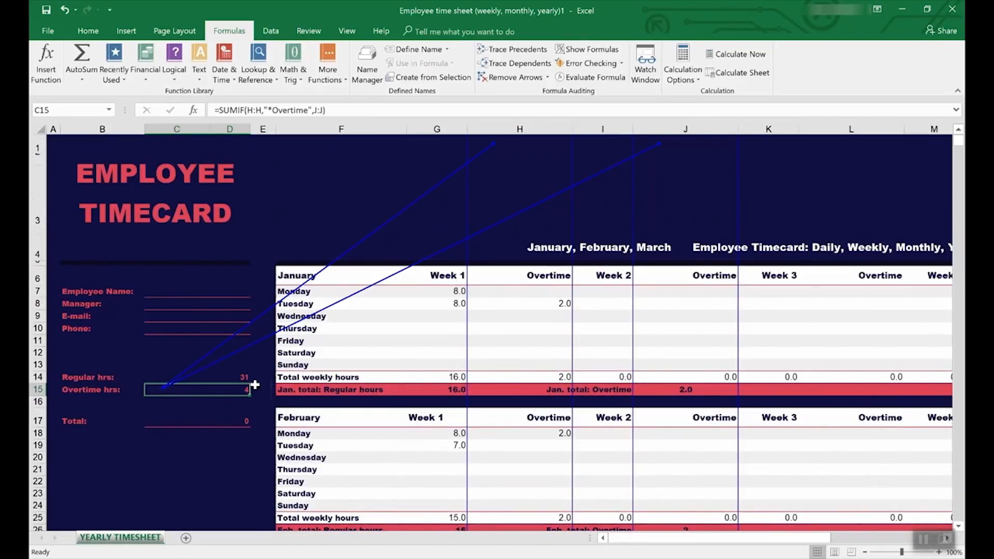
{"action": "left_click", "coordinate": [202, 378]}
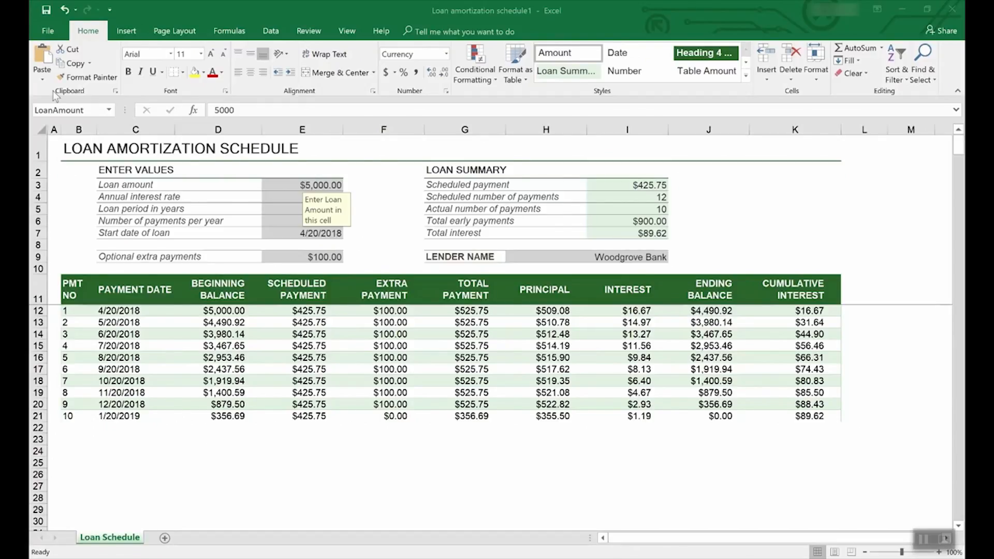
{"action": "left_click", "coordinate": [51, 30]}
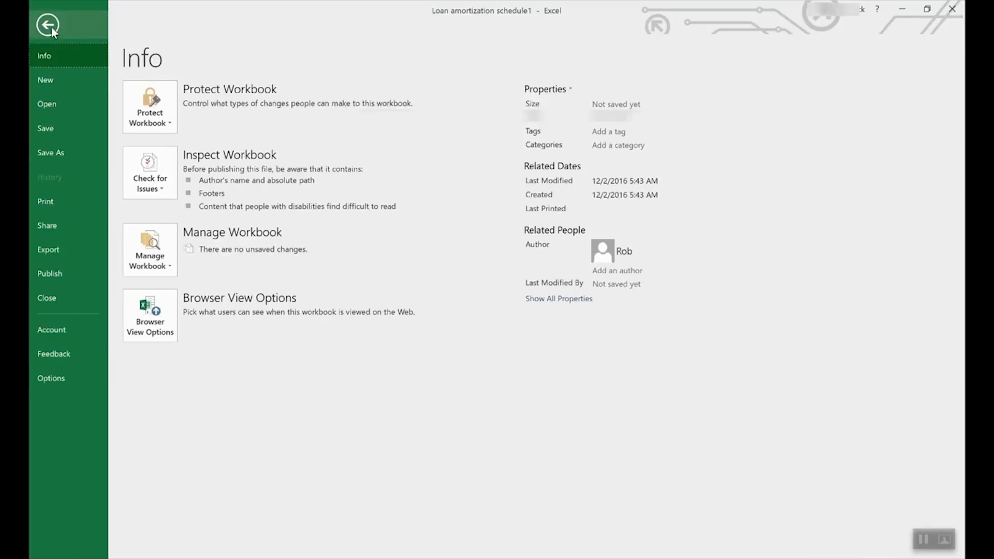
{"action": "left_click", "coordinate": [64, 152]}
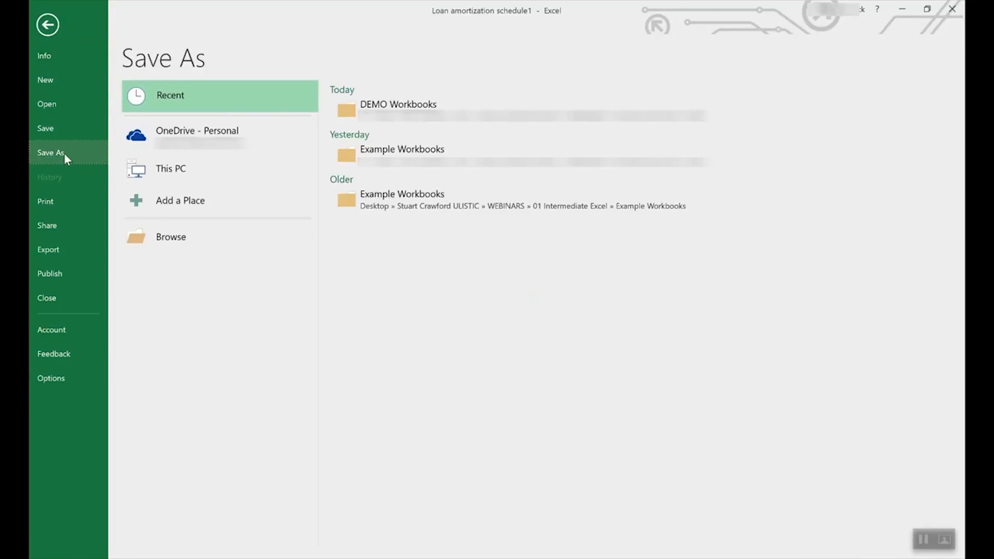
{"action": "left_click", "coordinate": [213, 134]}
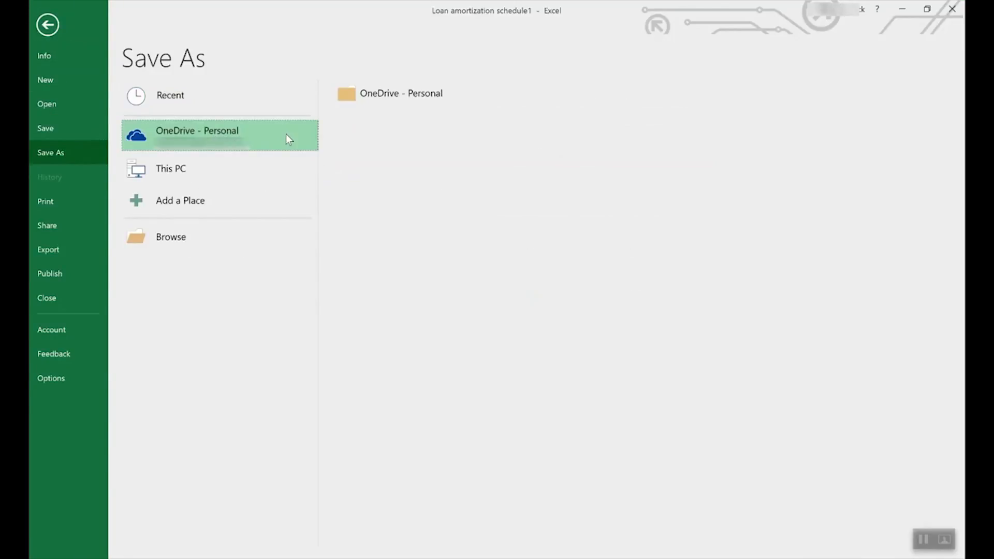
{"action": "left_click", "coordinate": [187, 164]}
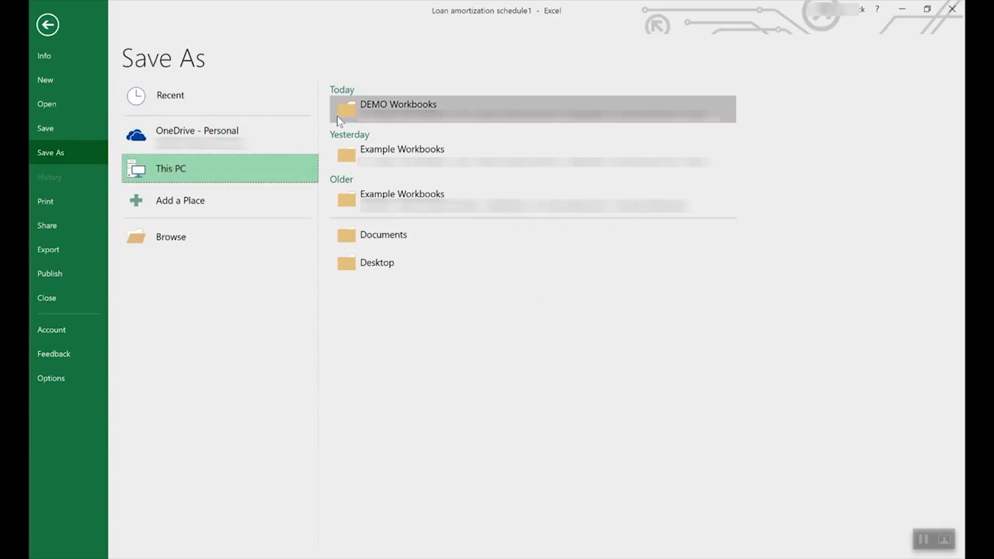
{"action": "left_click", "coordinate": [266, 158]}
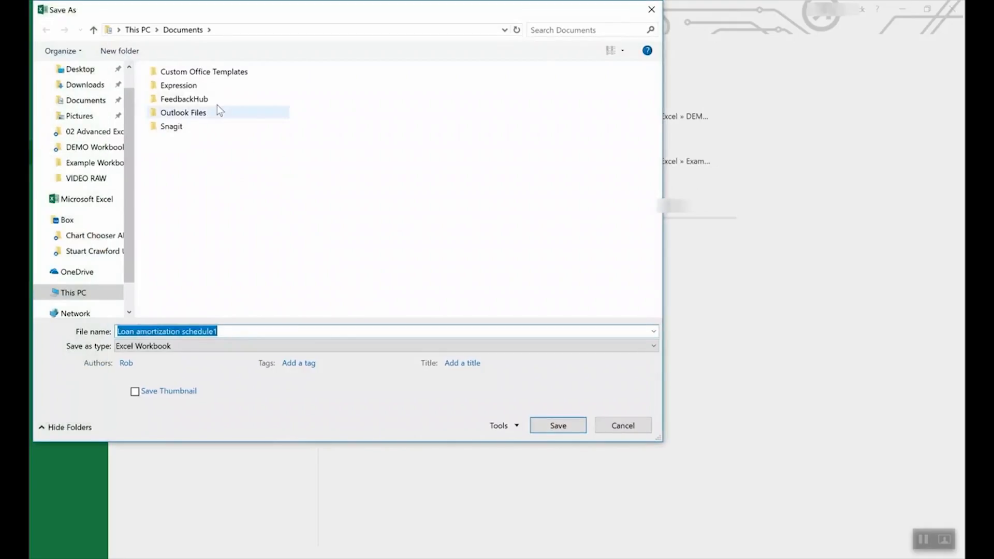
{"action": "left_click", "coordinate": [188, 346]}
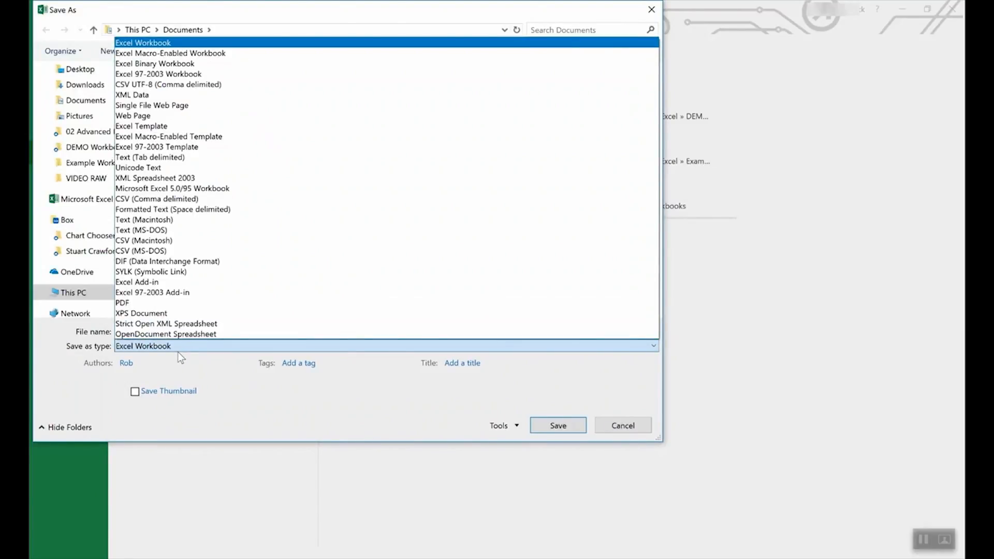
{"action": "left_click", "coordinate": [164, 127]}
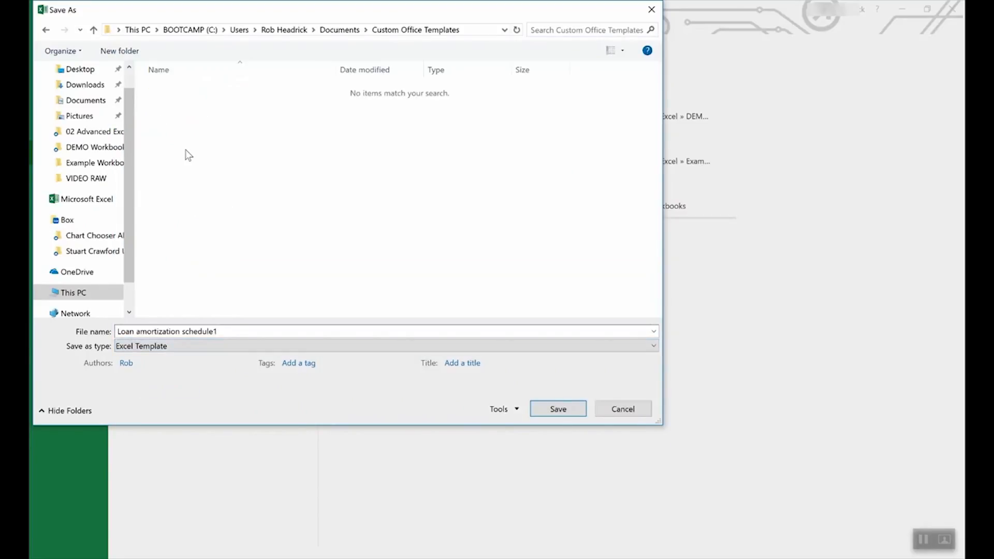
{"action": "left_click", "coordinate": [624, 409]}
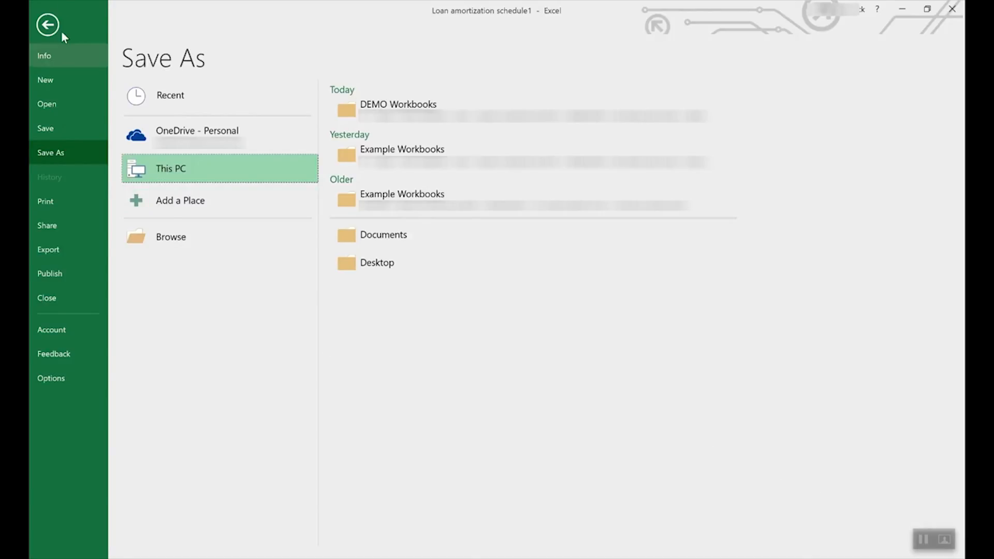
{"action": "left_click", "coordinate": [38, 24]}
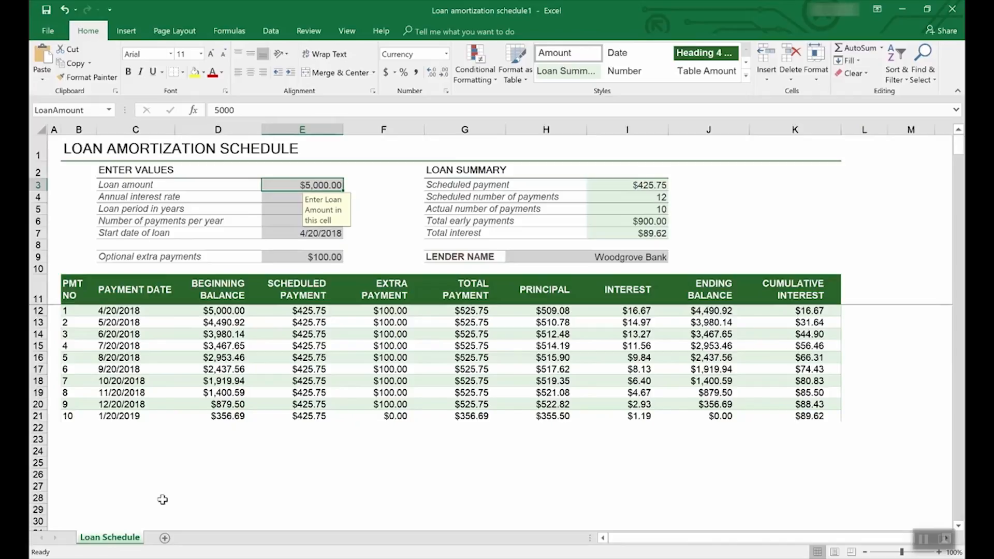